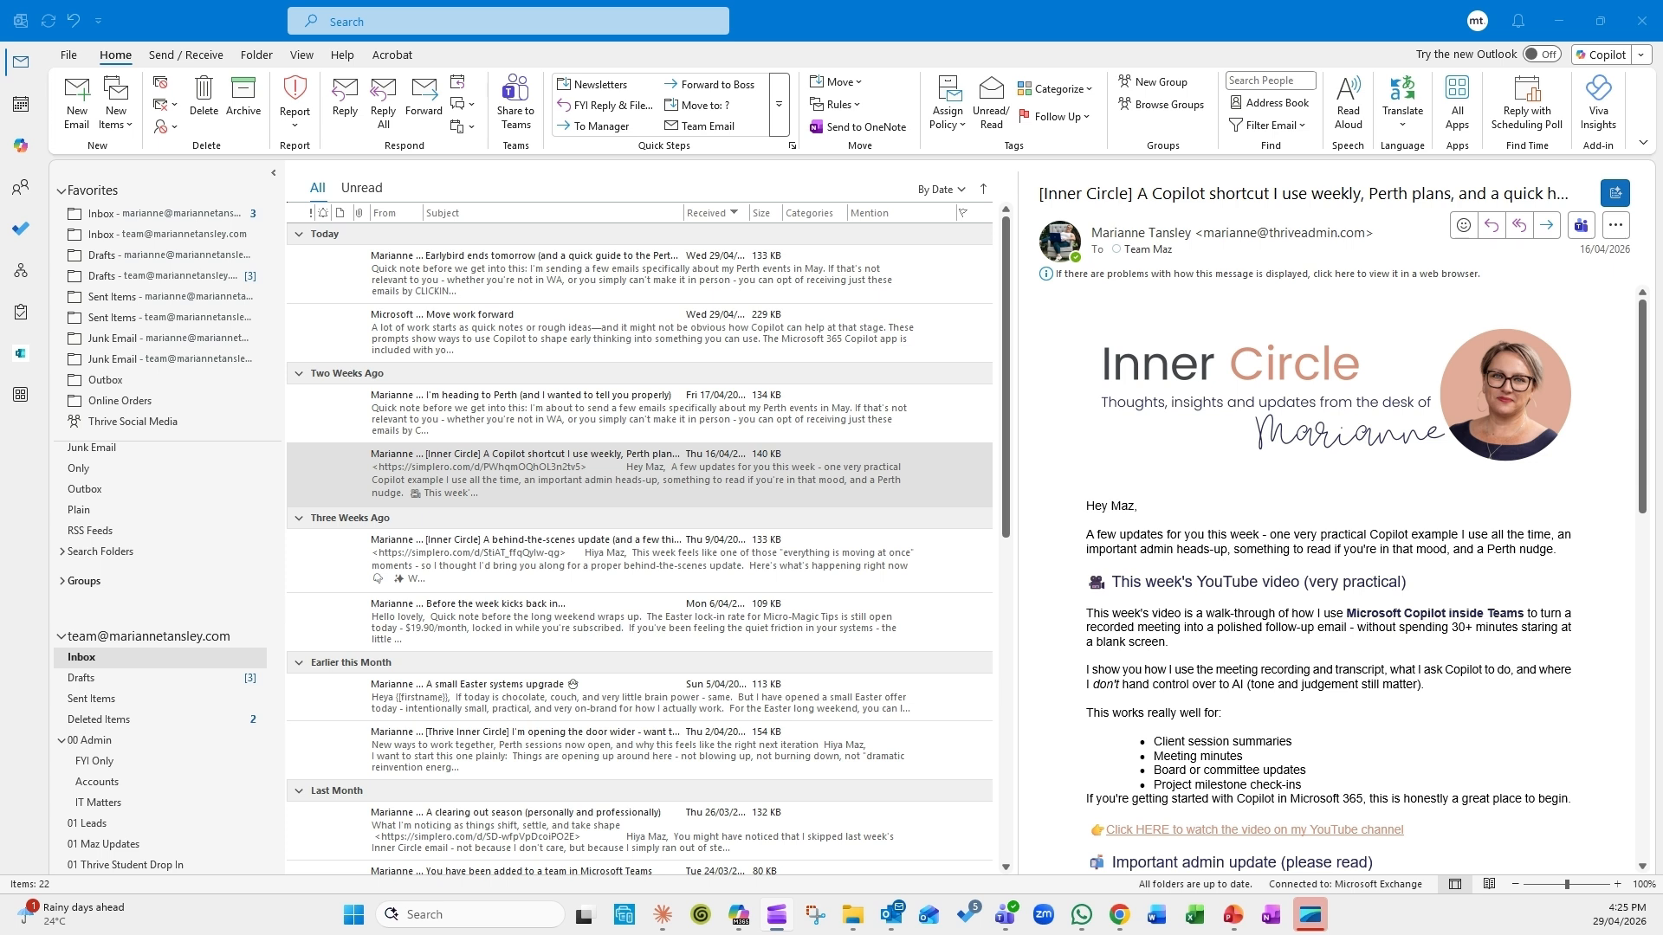
Step: Open Rules and Alerts from the account page, confirm the team Inbox as target, then close it
left_click(115, 62)
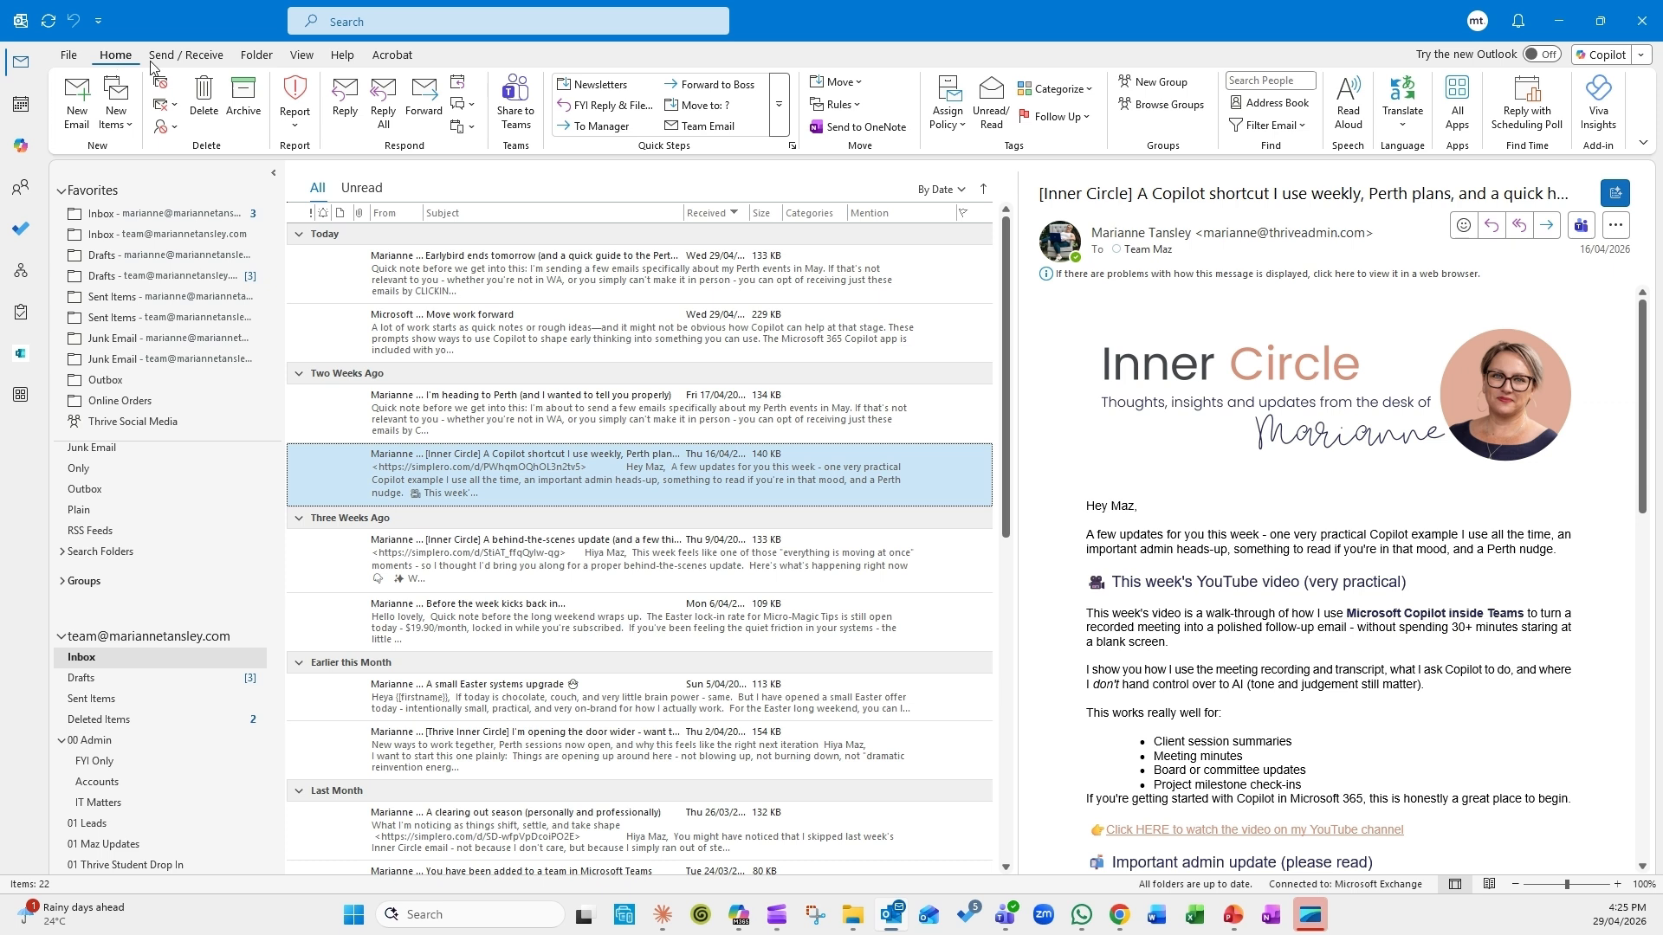
left_click(856, 105)
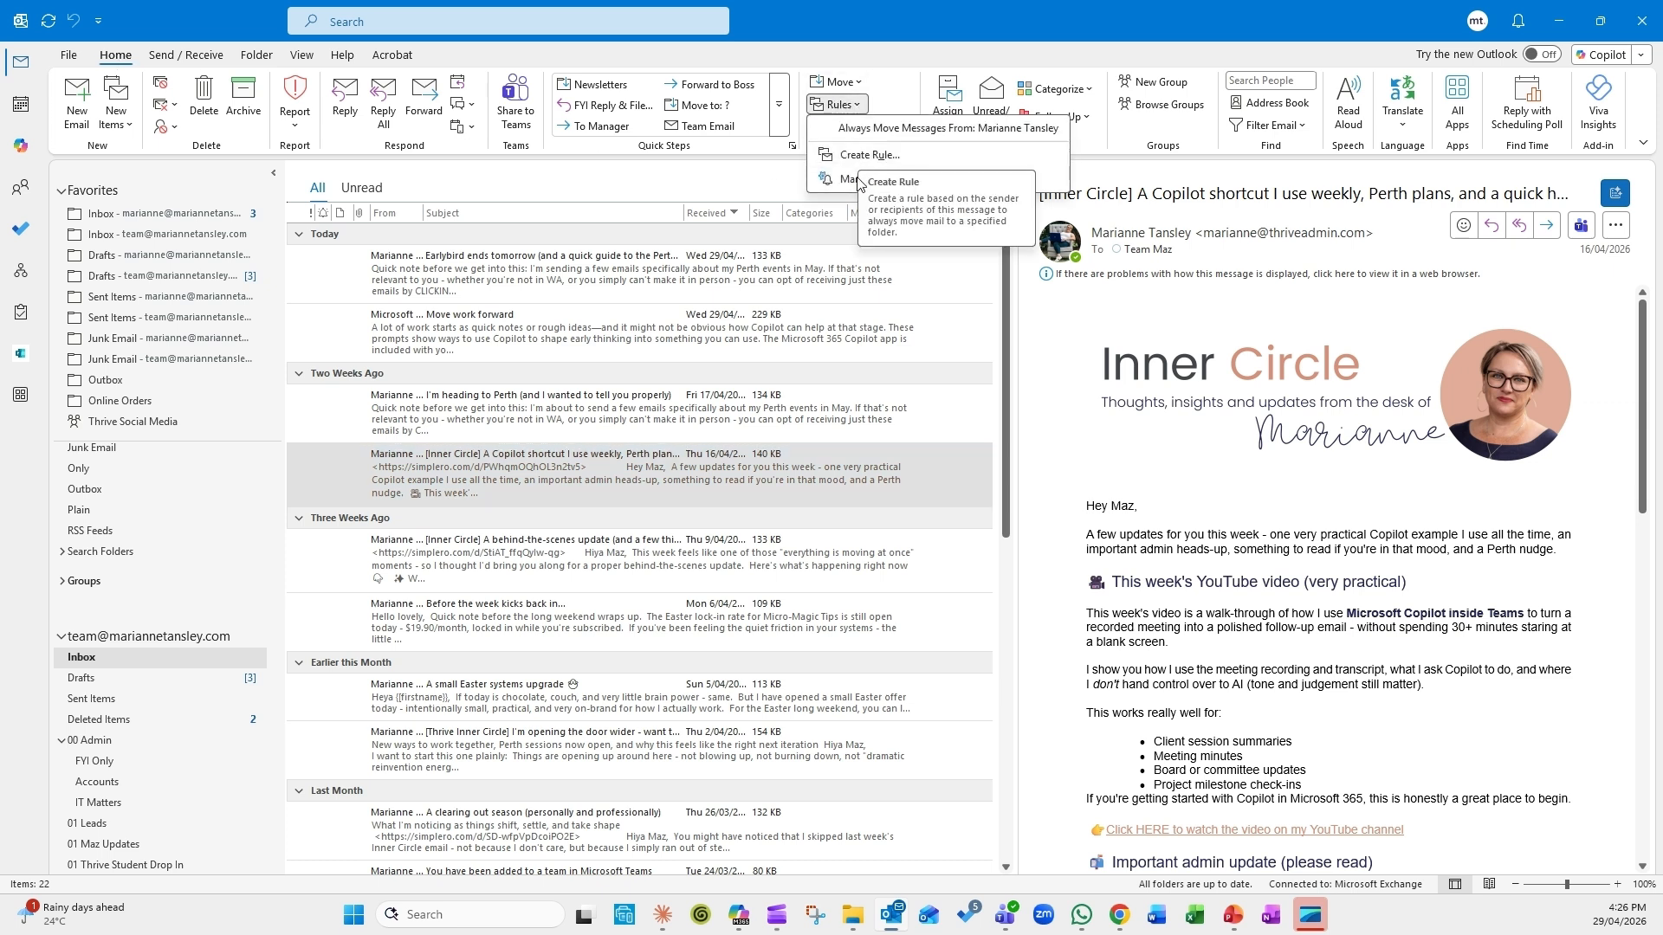
left_click(68, 56)
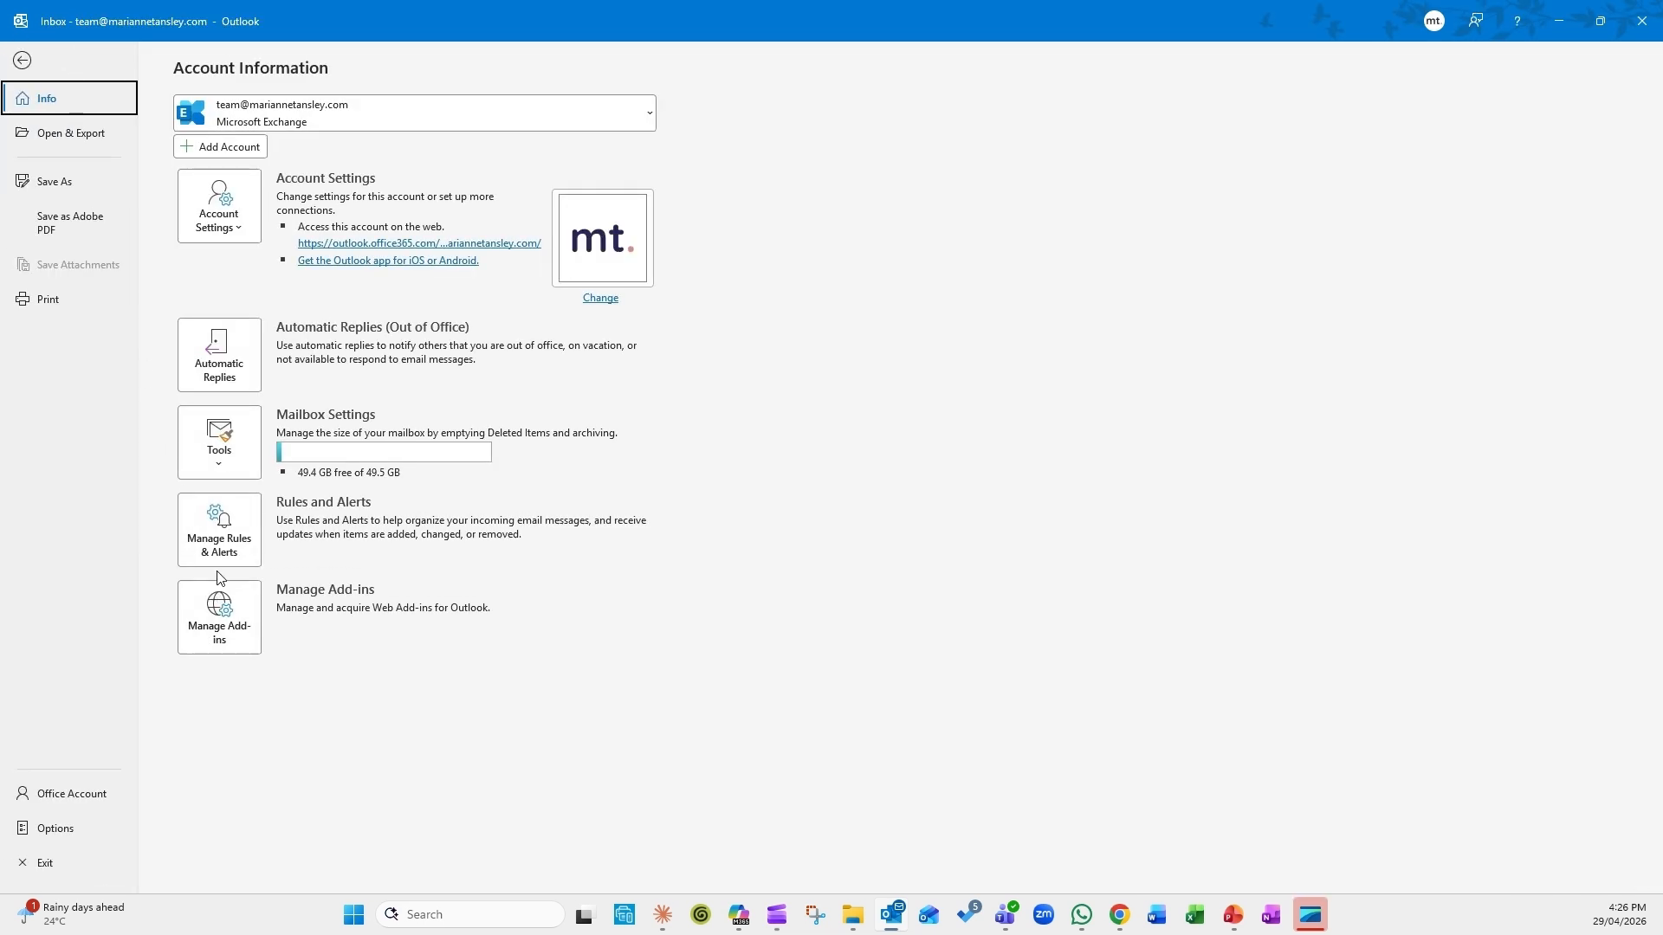
left_click(213, 547)
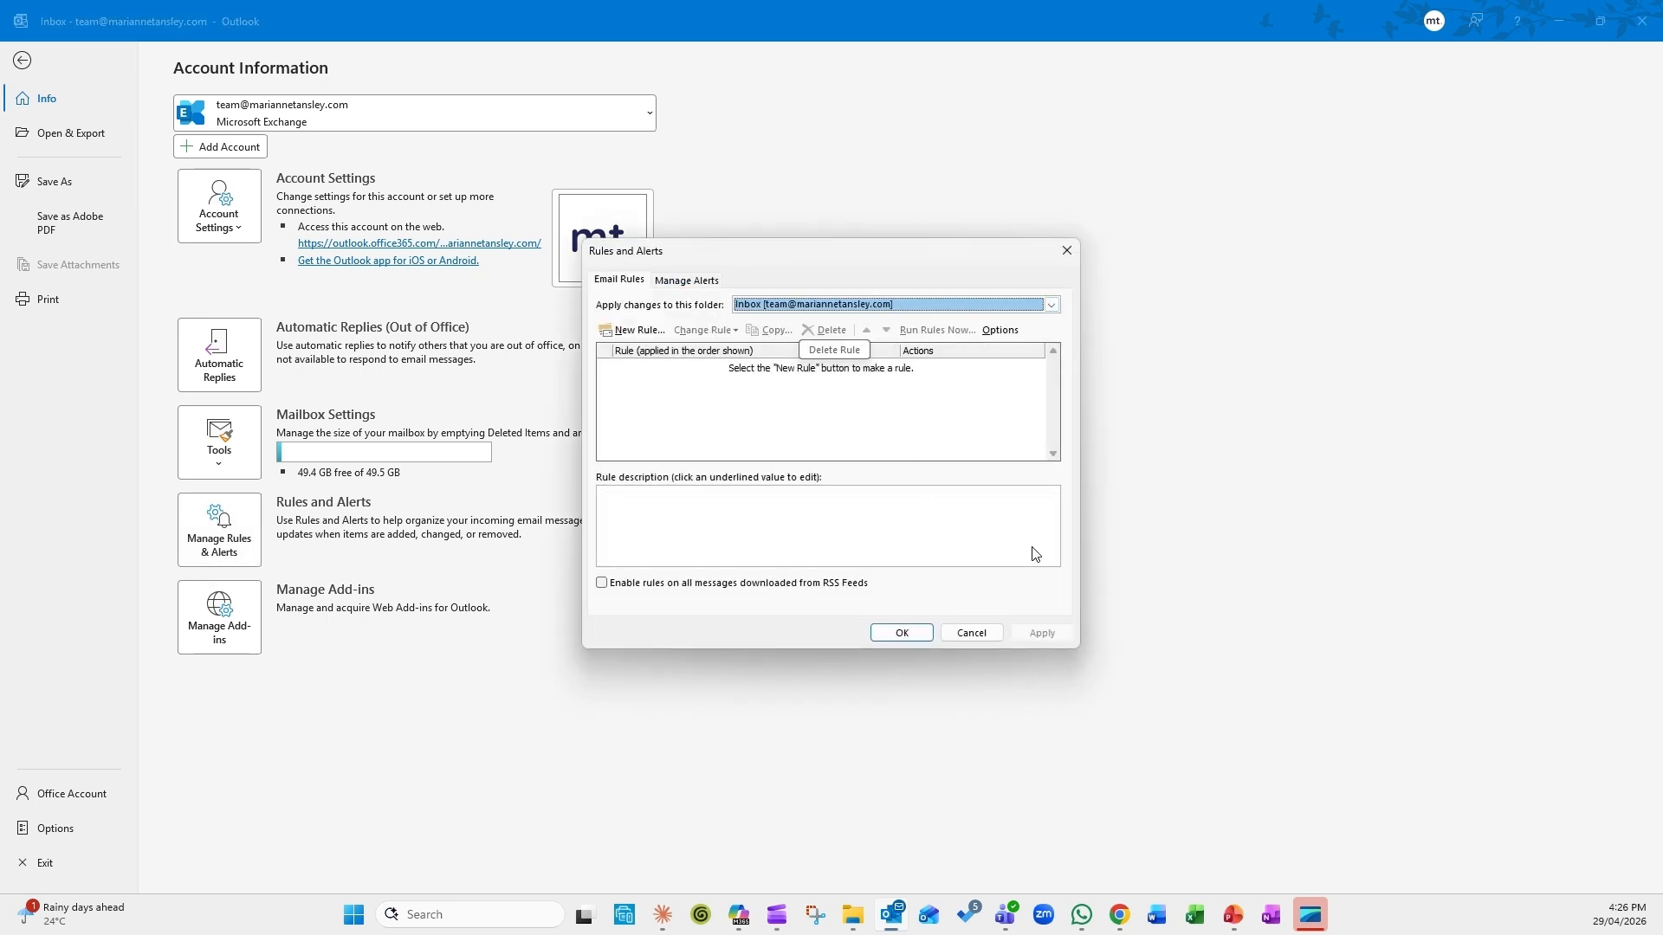
left_click(778, 308)
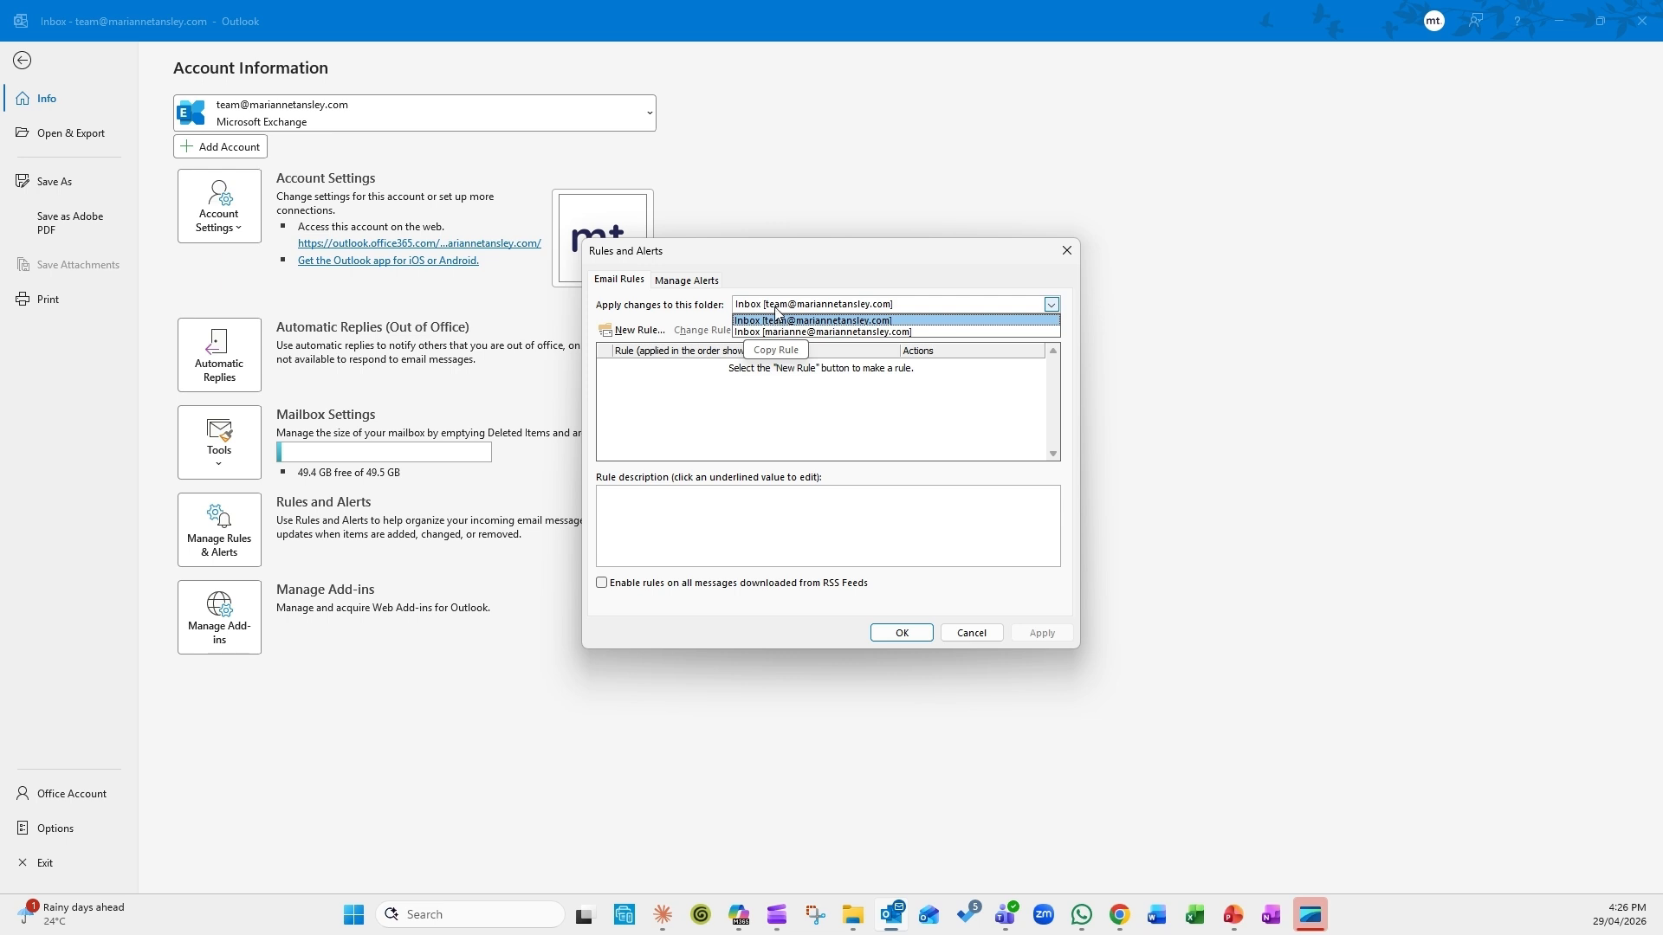
left_click(776, 321)
left_click(971, 633)
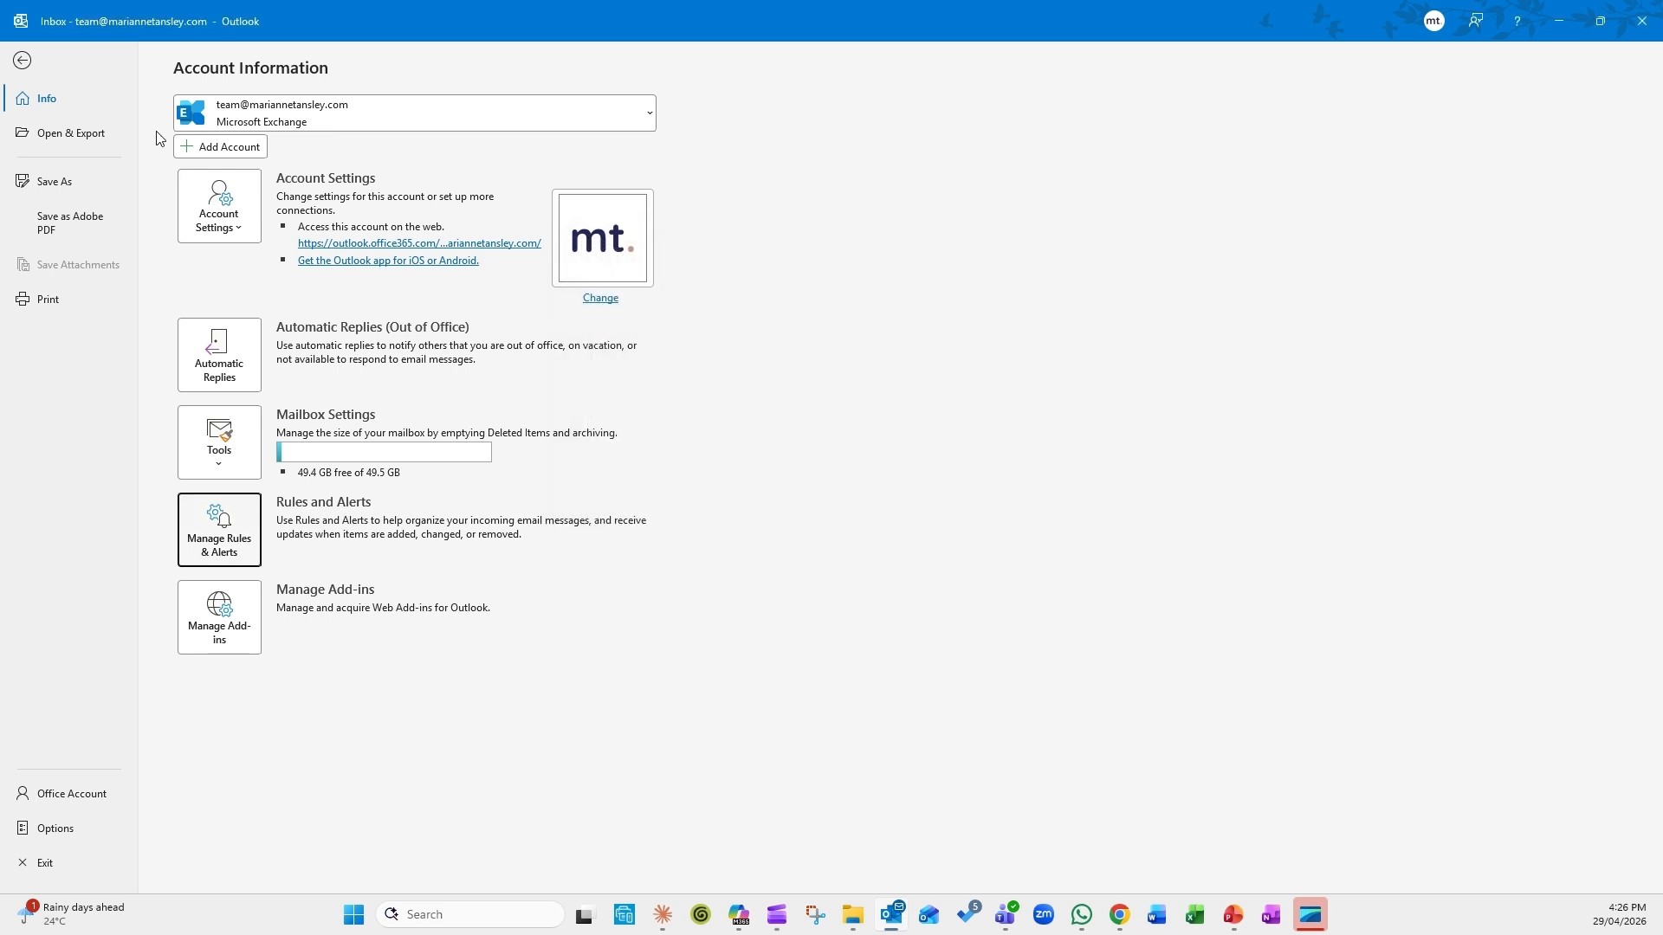
left_click(28, 67)
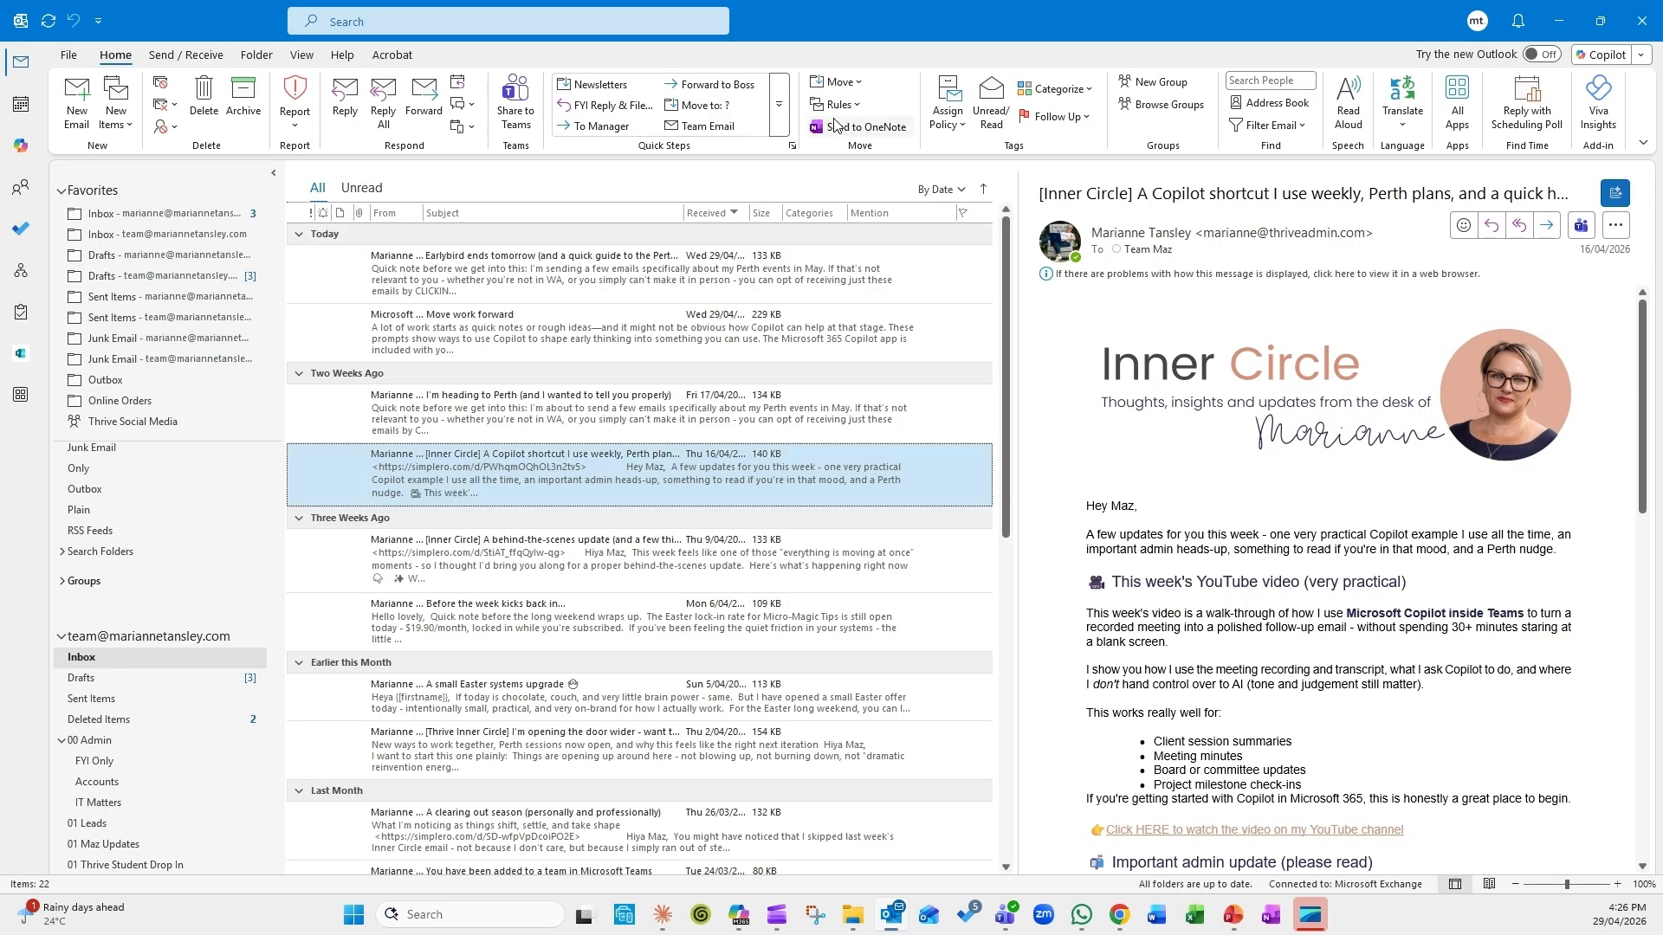
Step: Reopen Manage Rules & Alerts from the Home tab's Rules menu for the team Inbox
left_click(839, 104)
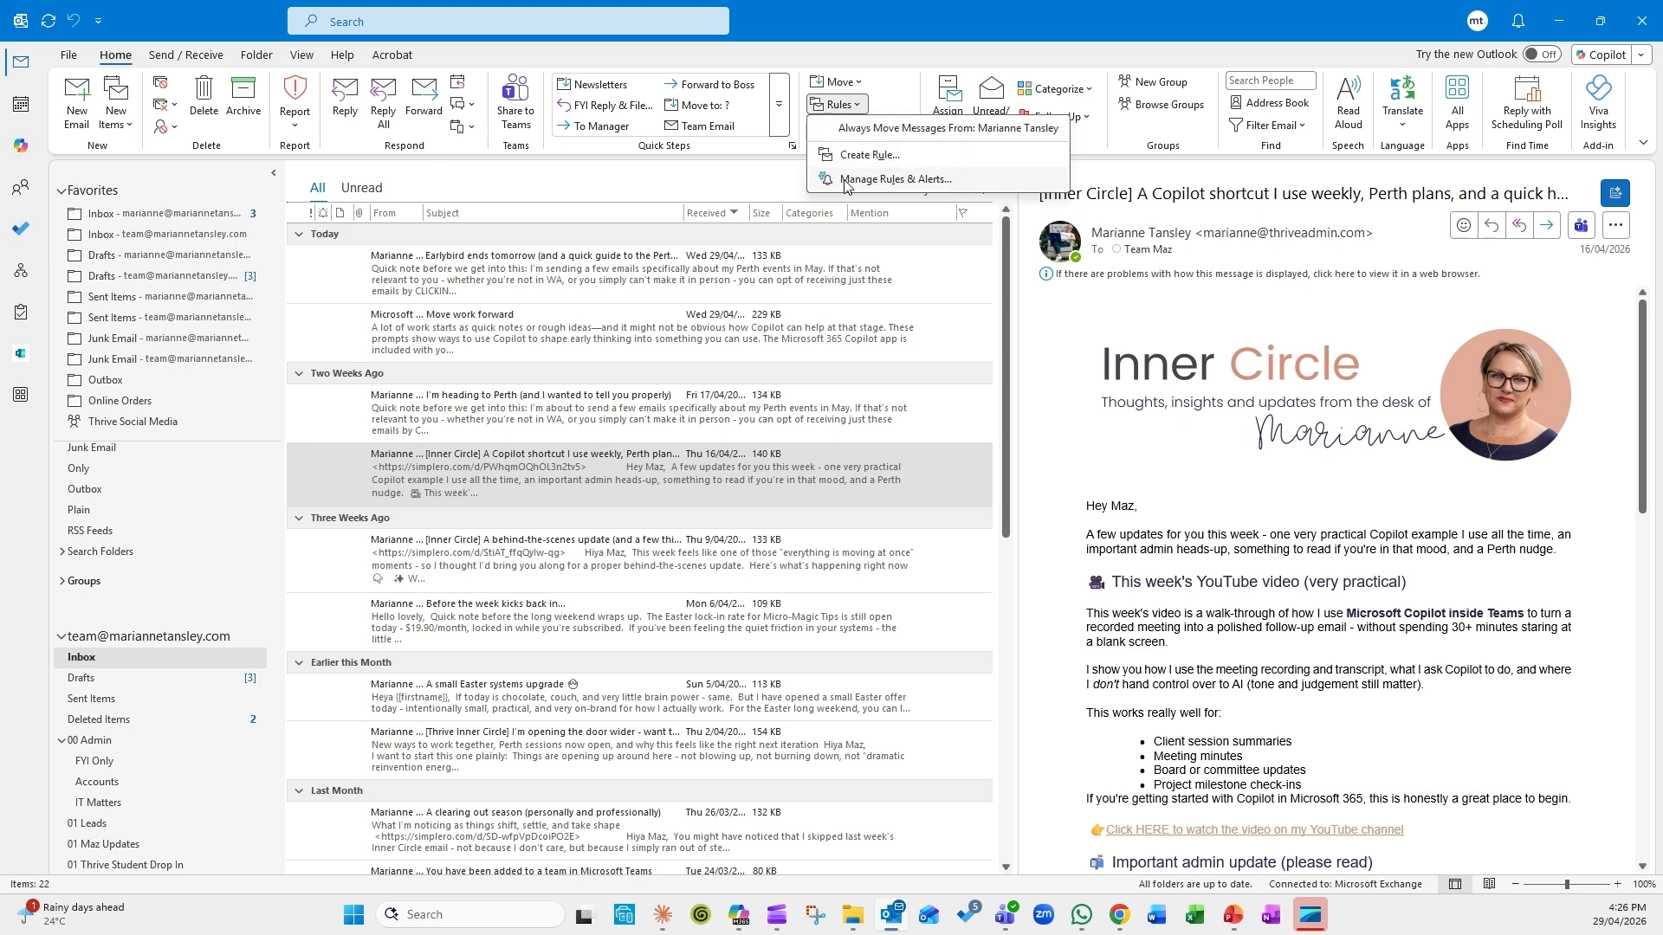
left_click(875, 180)
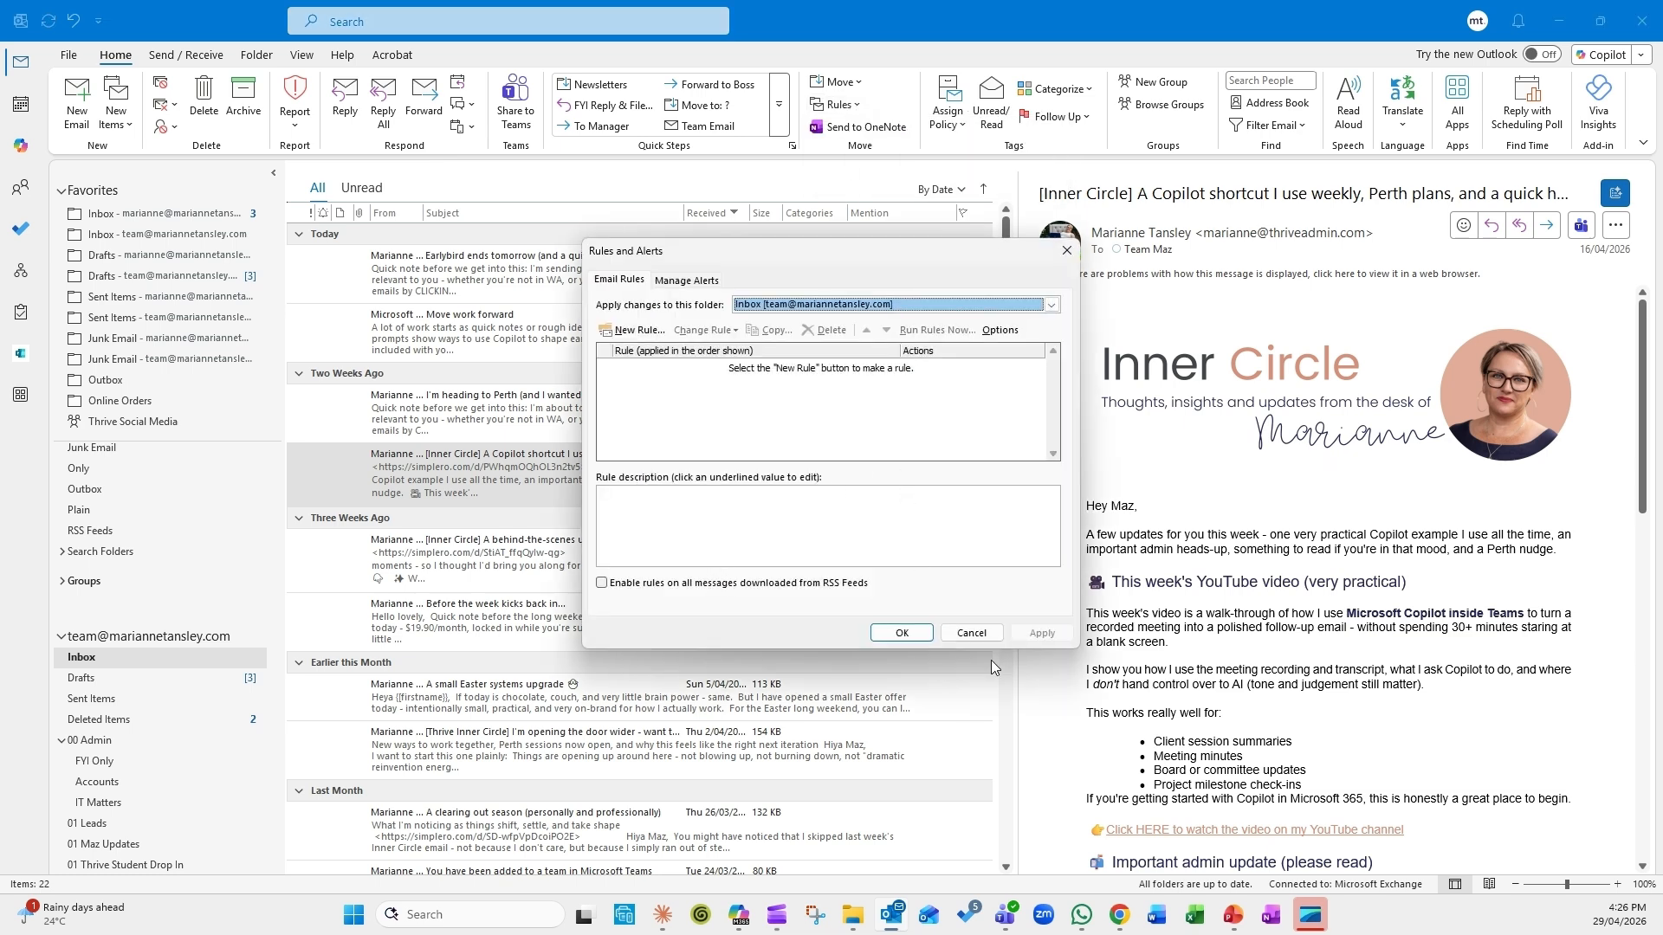
left_click(970, 633)
left_click(839, 104)
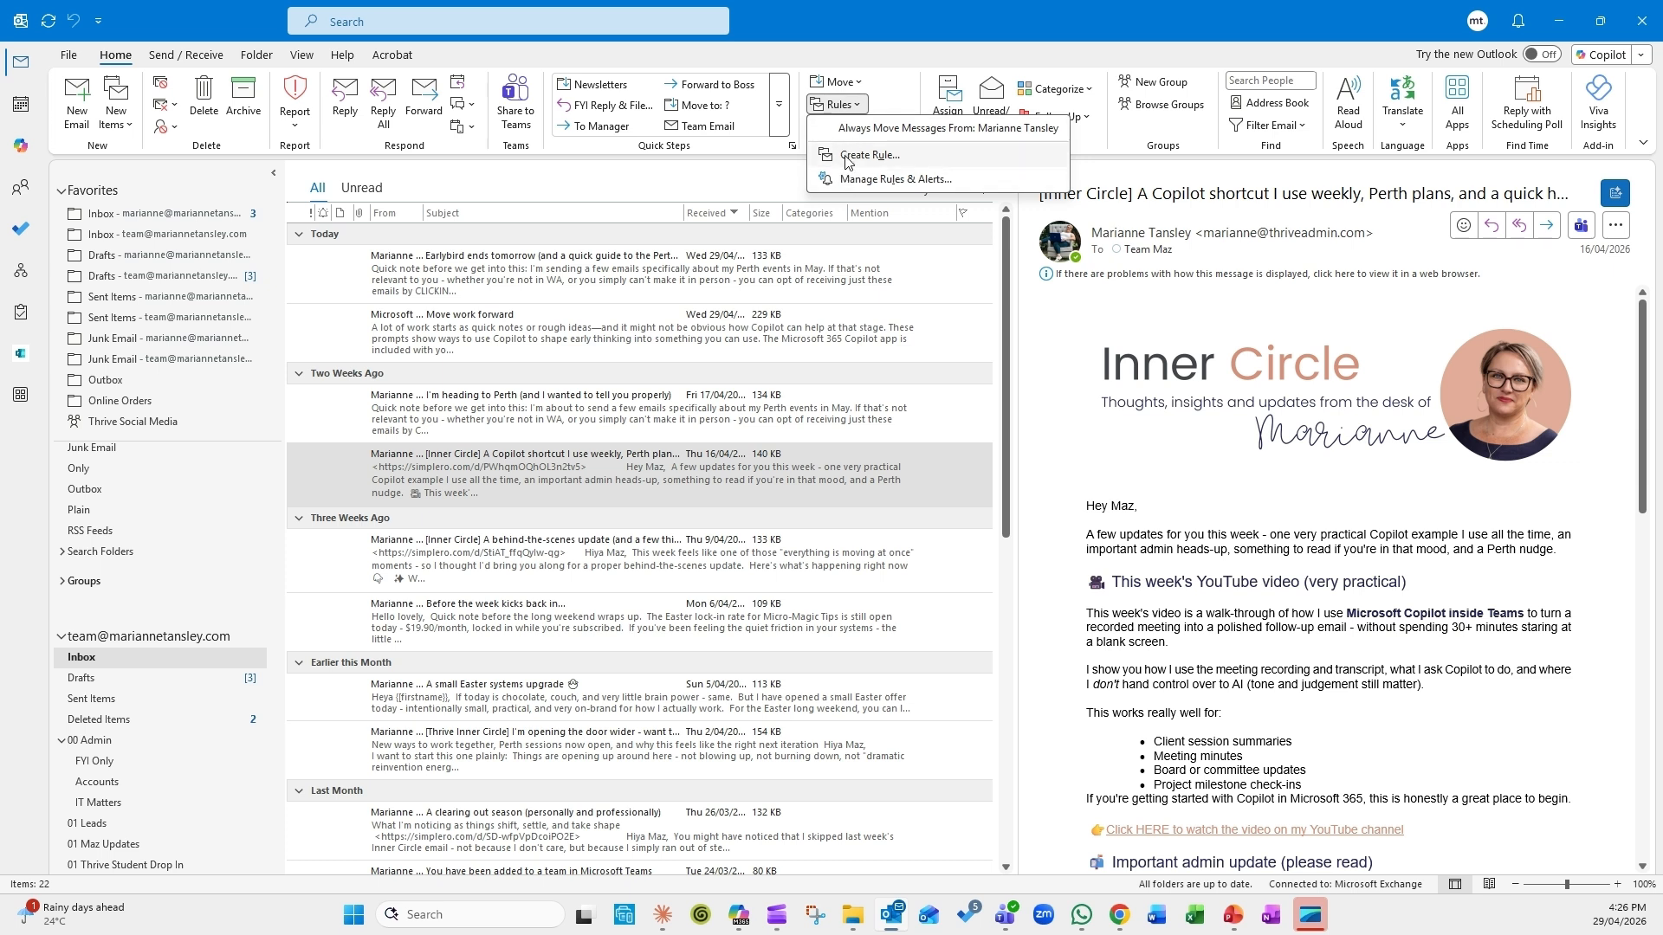
left_click(512, 461)
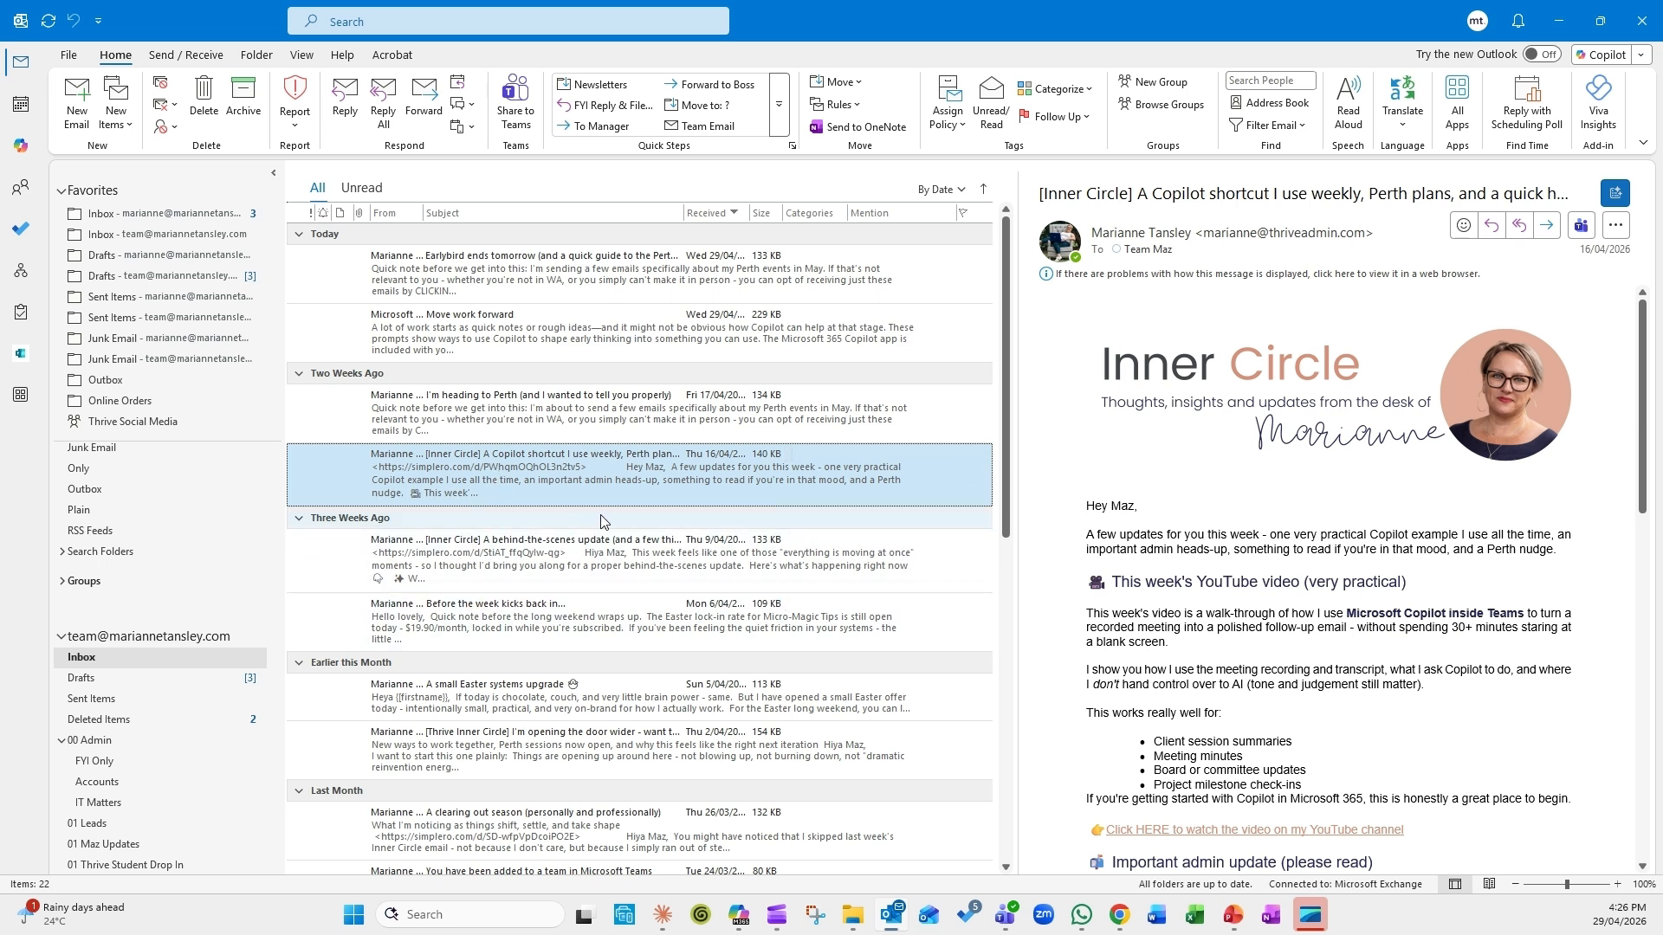
left_click(852, 105)
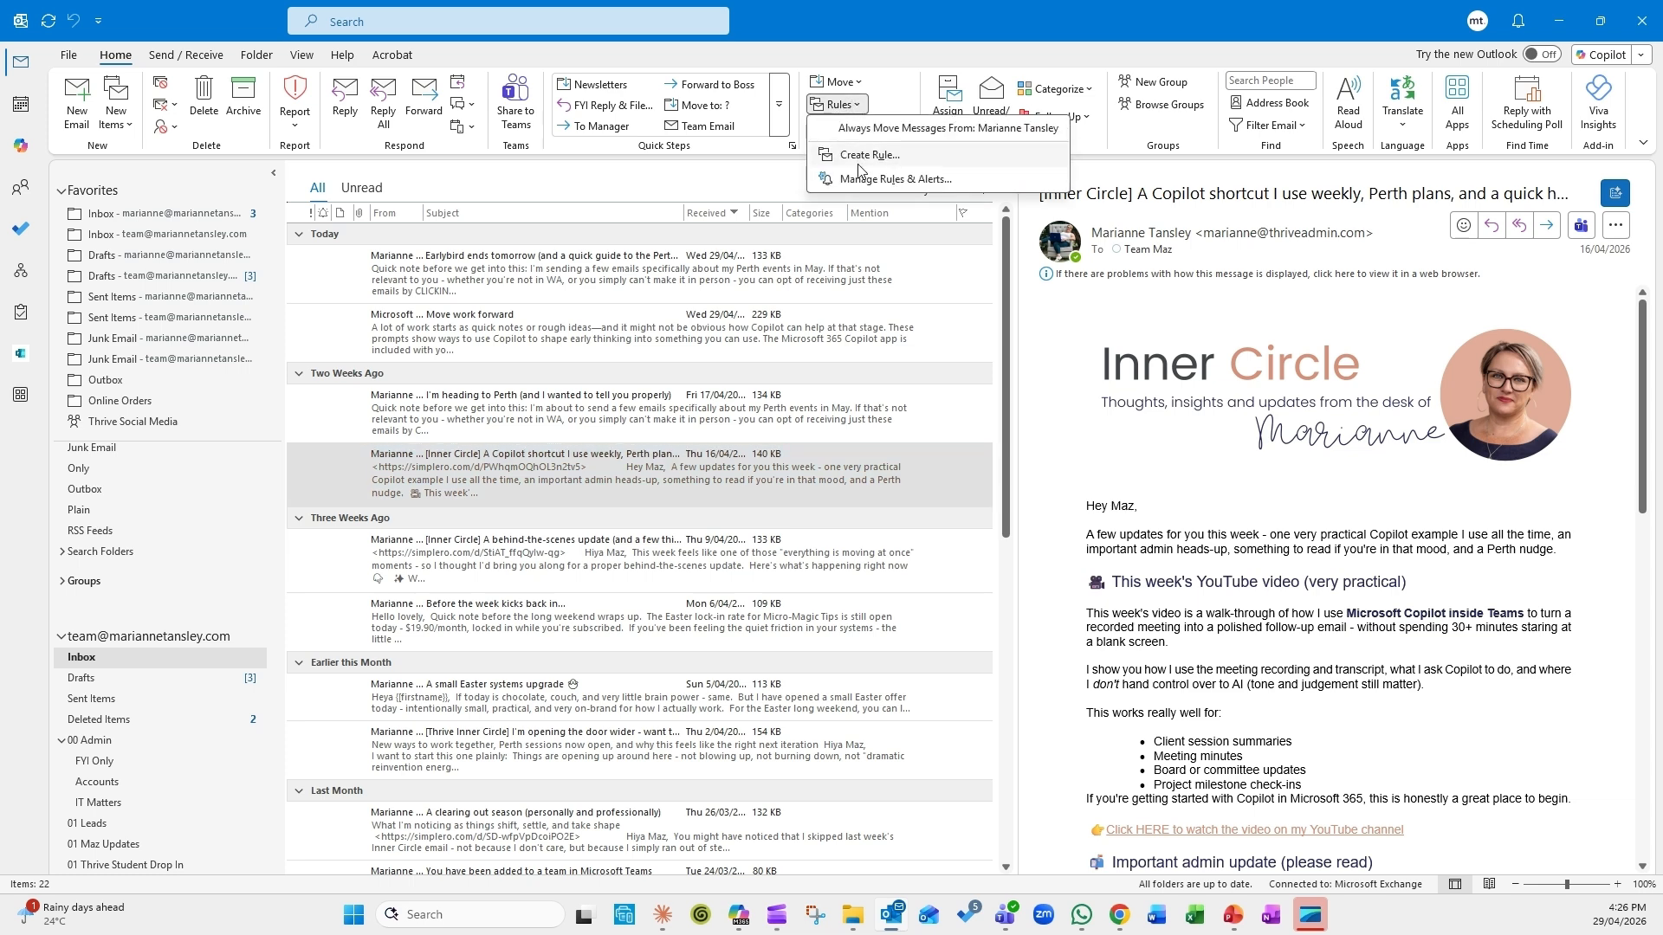
left_click(895, 176)
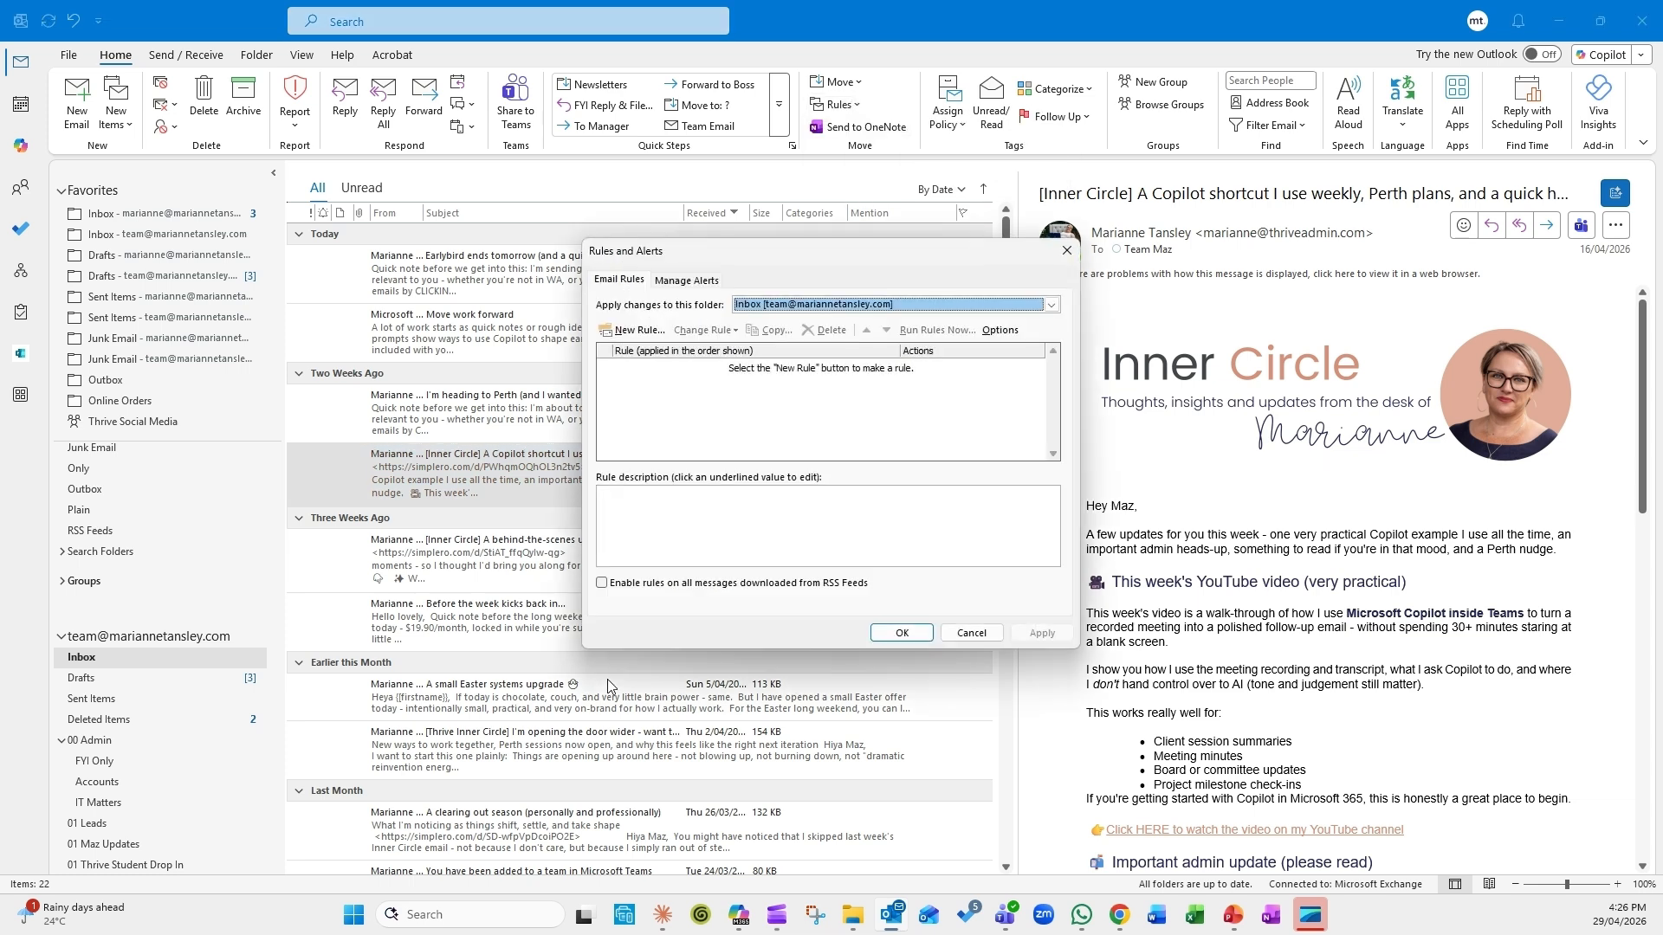
Step: Create a new rule from the blank 'Apply rule on messages I receive' template and continue
left_click(632, 331)
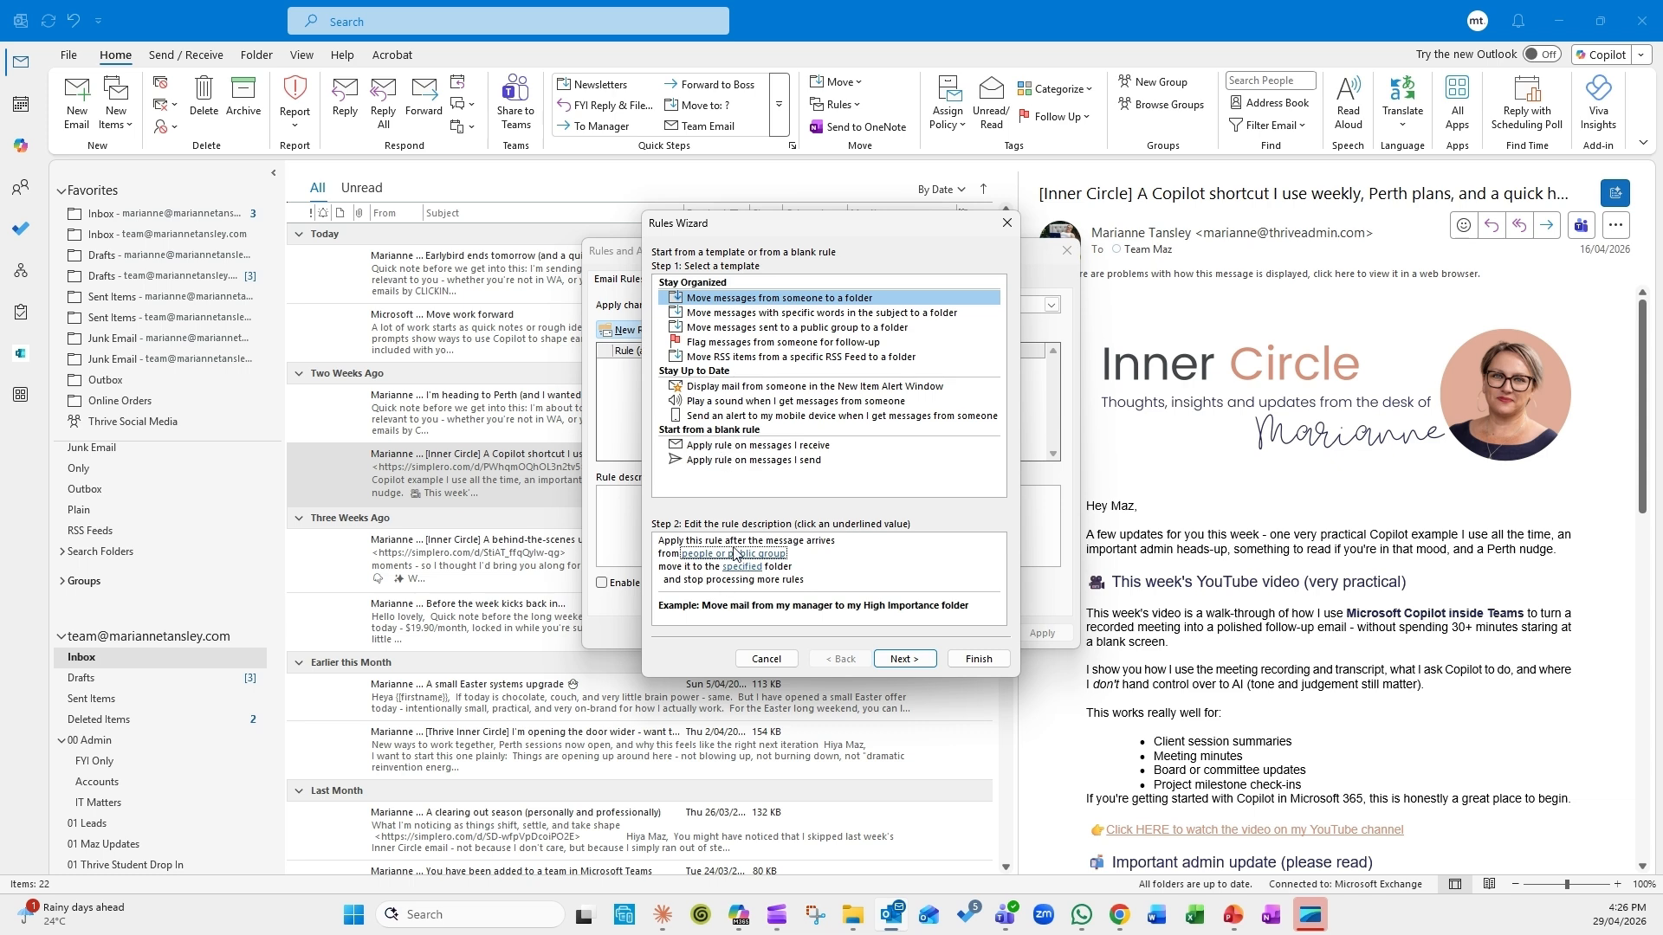
left_click(723, 447)
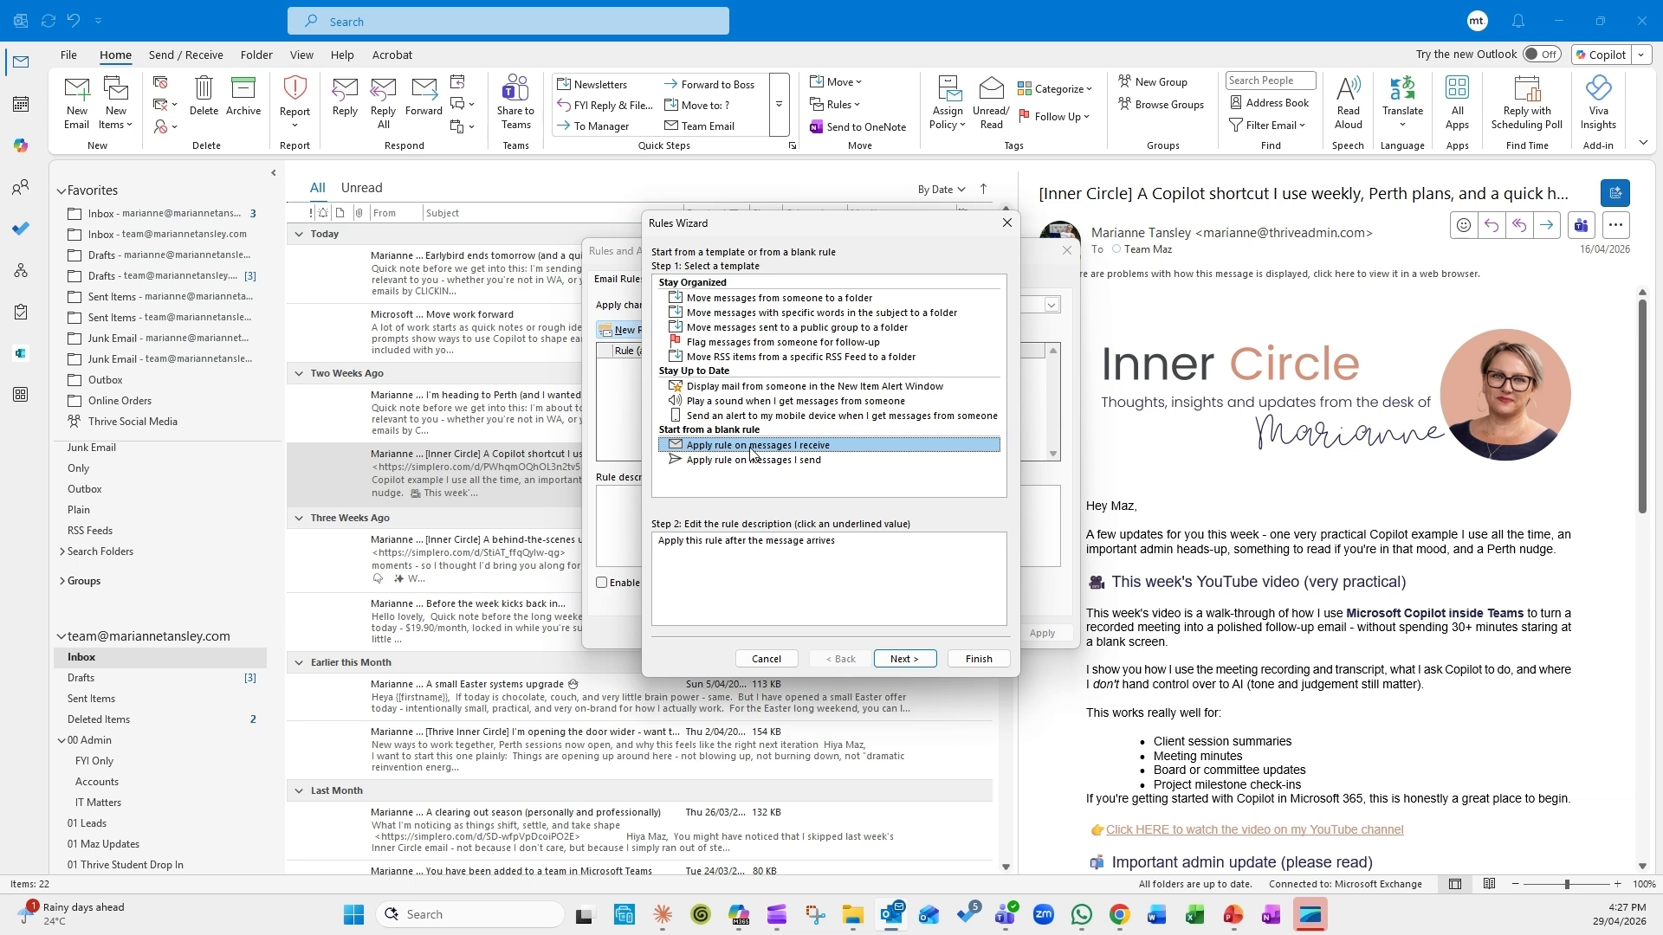
left_click(903, 660)
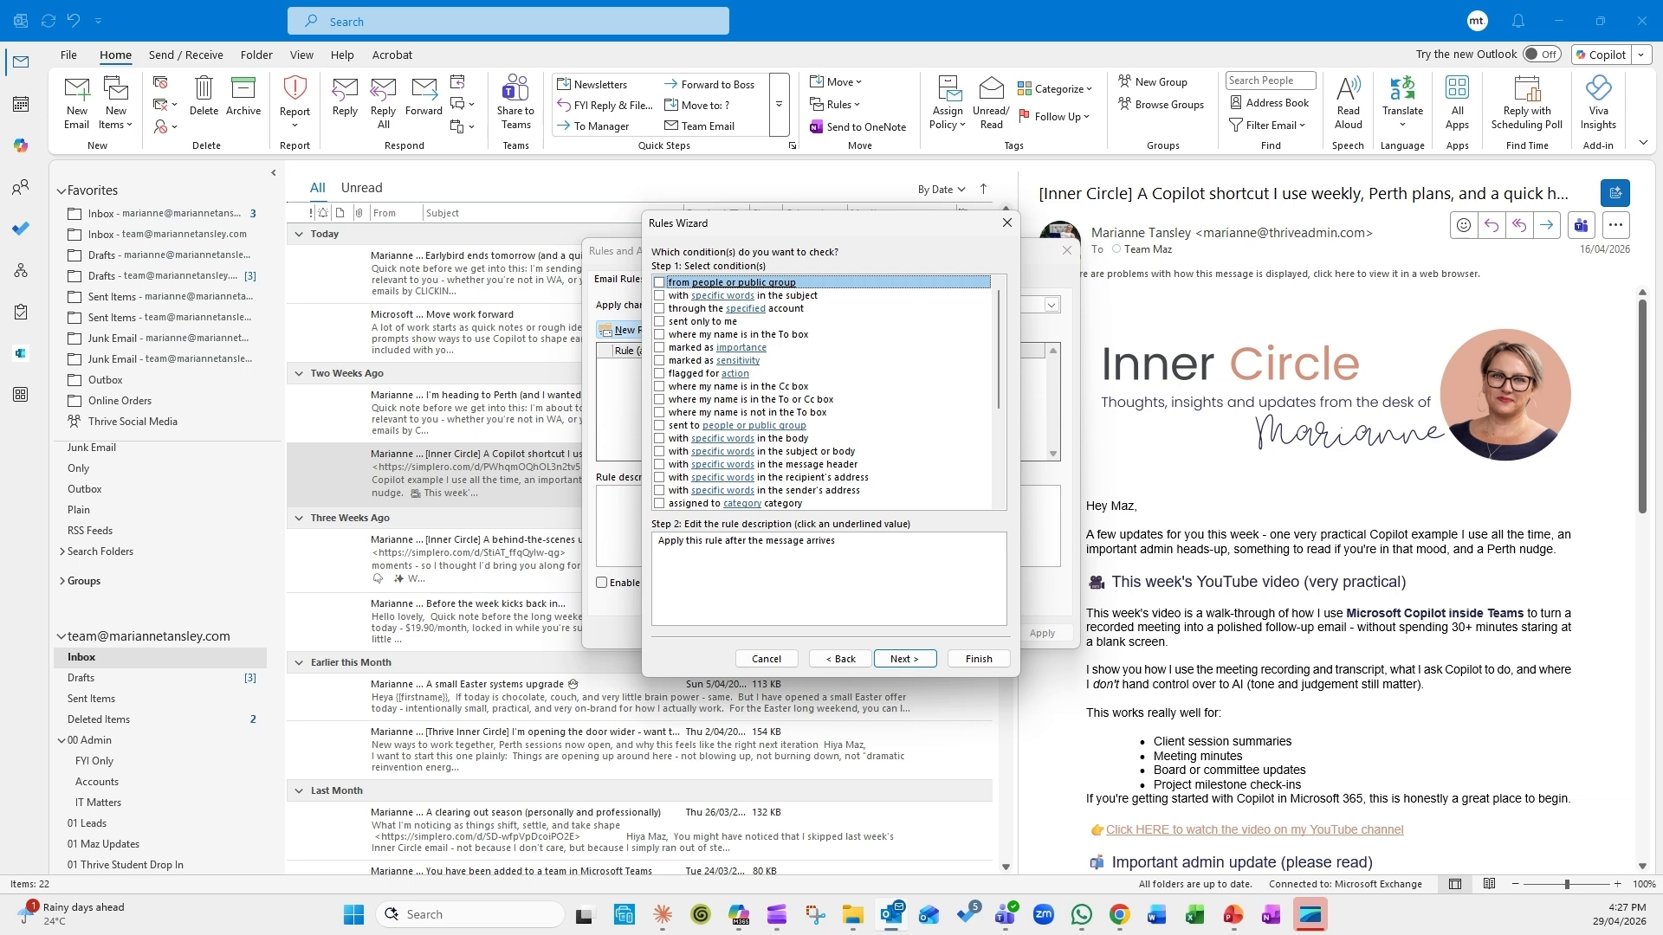
Step: Add a 'from people or public group' condition with the Team Maz address as sender
left_click(660, 283)
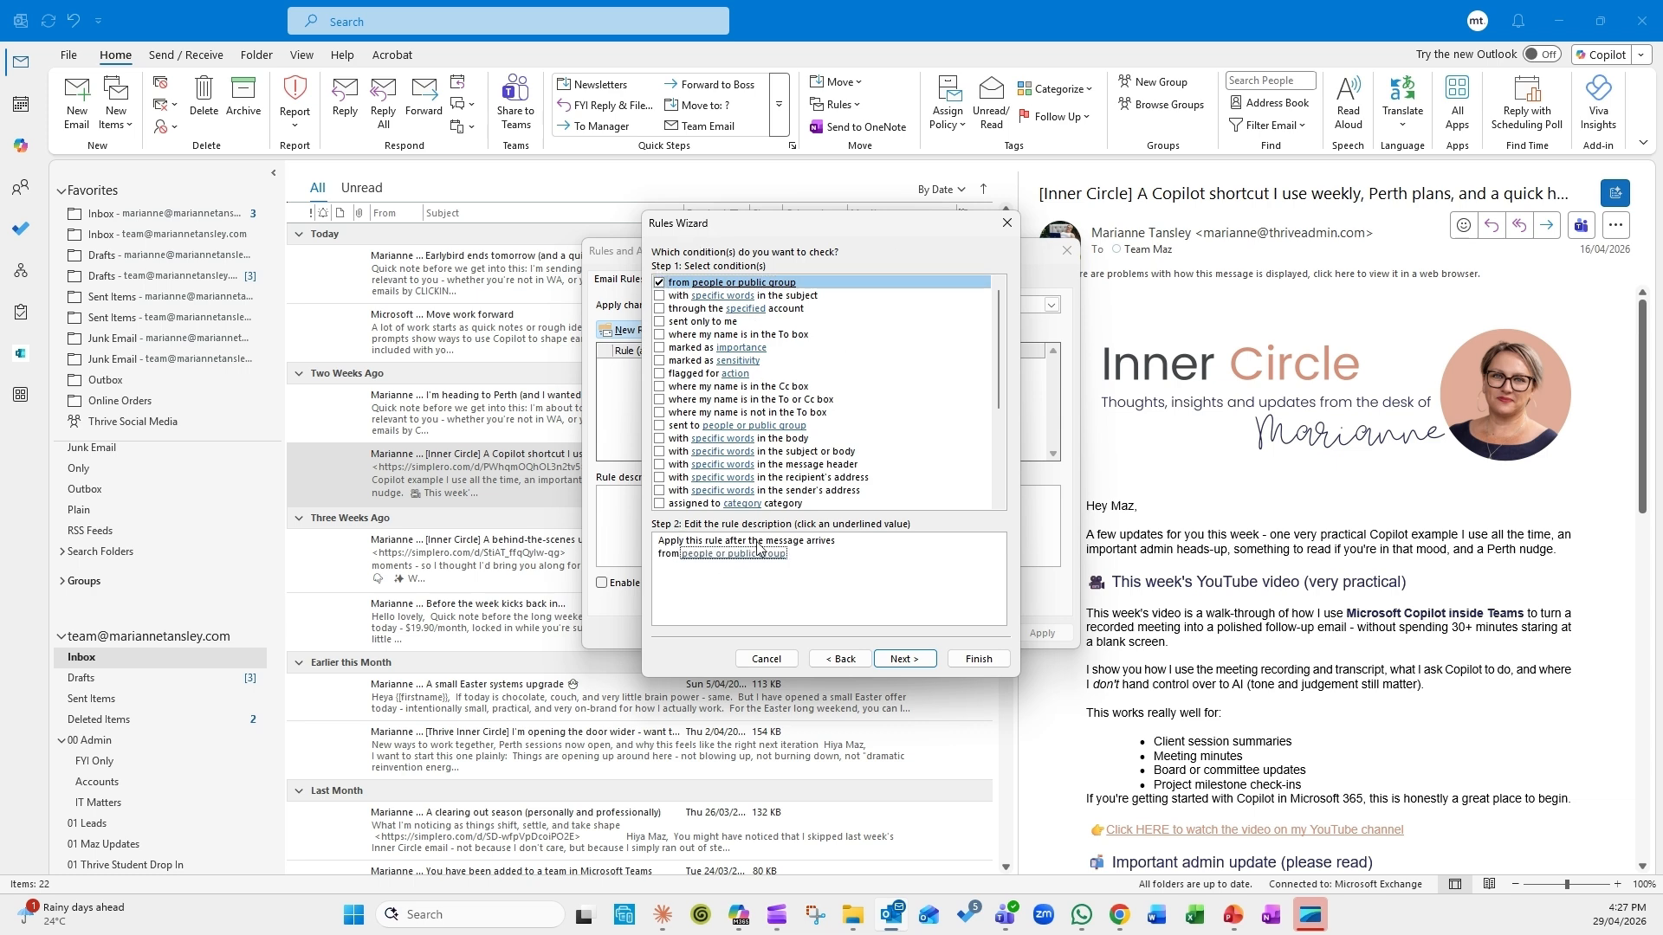
left_click(706, 559)
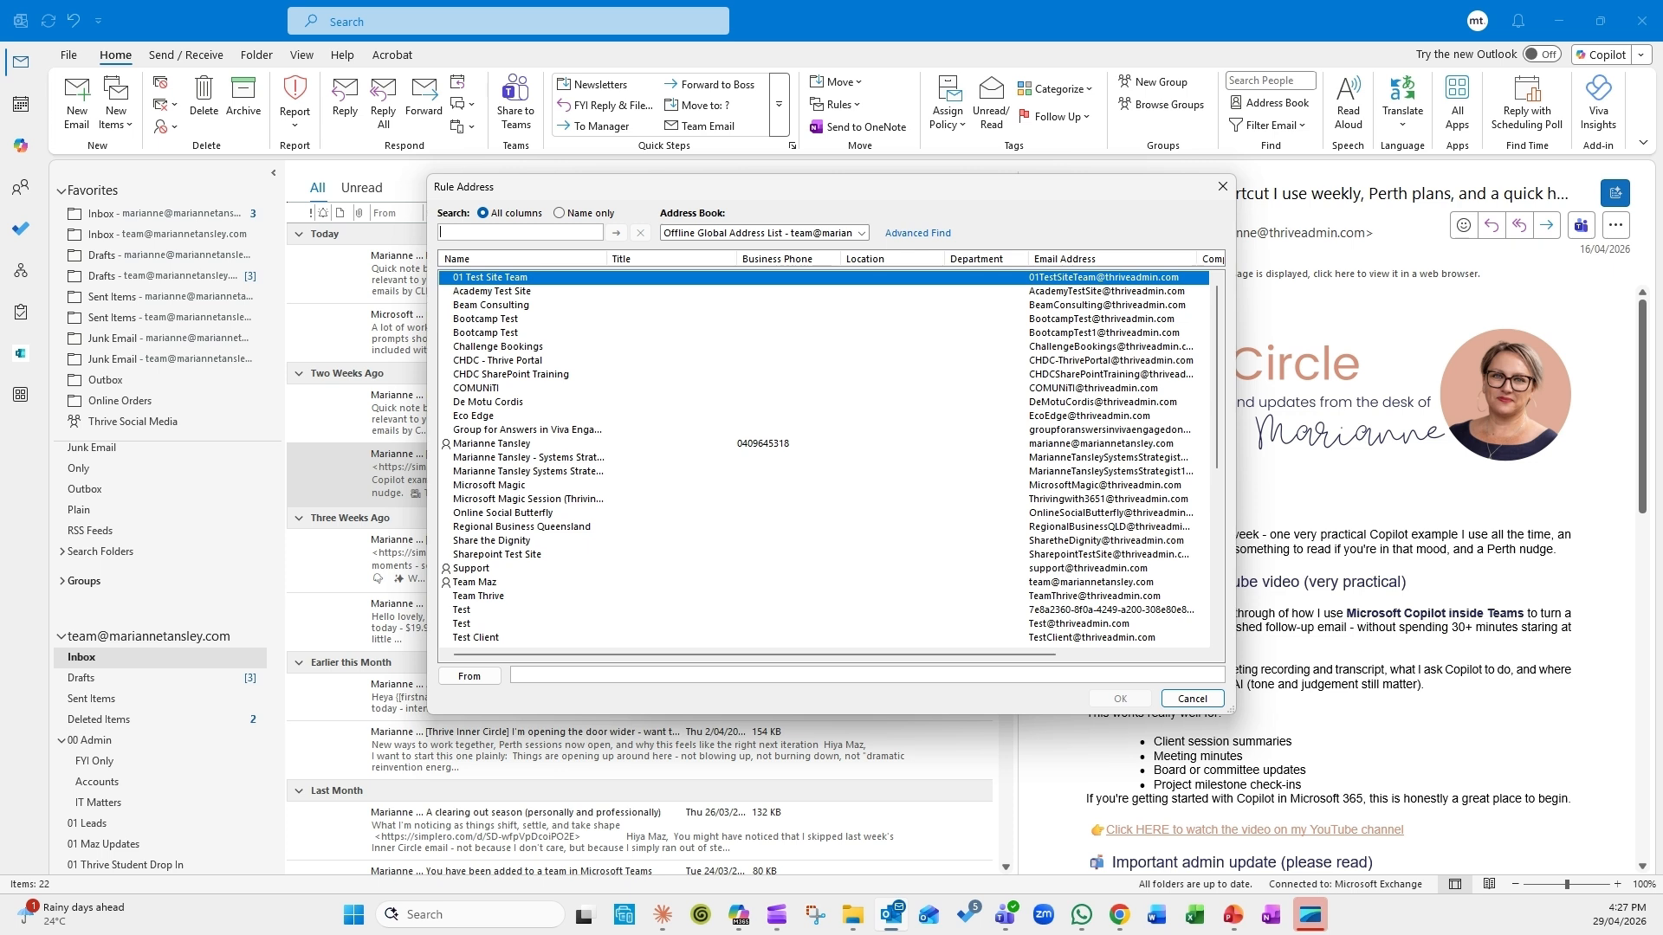
type("team@mara")
key("BackSpace")
key("BackSpace")
key("BackSpace")
key("BackSpace")
key("BackSpace")
key("BackSpace")
key("BackSpace")
key("BackSpace")
key("BackSpace")
left_click(575, 674)
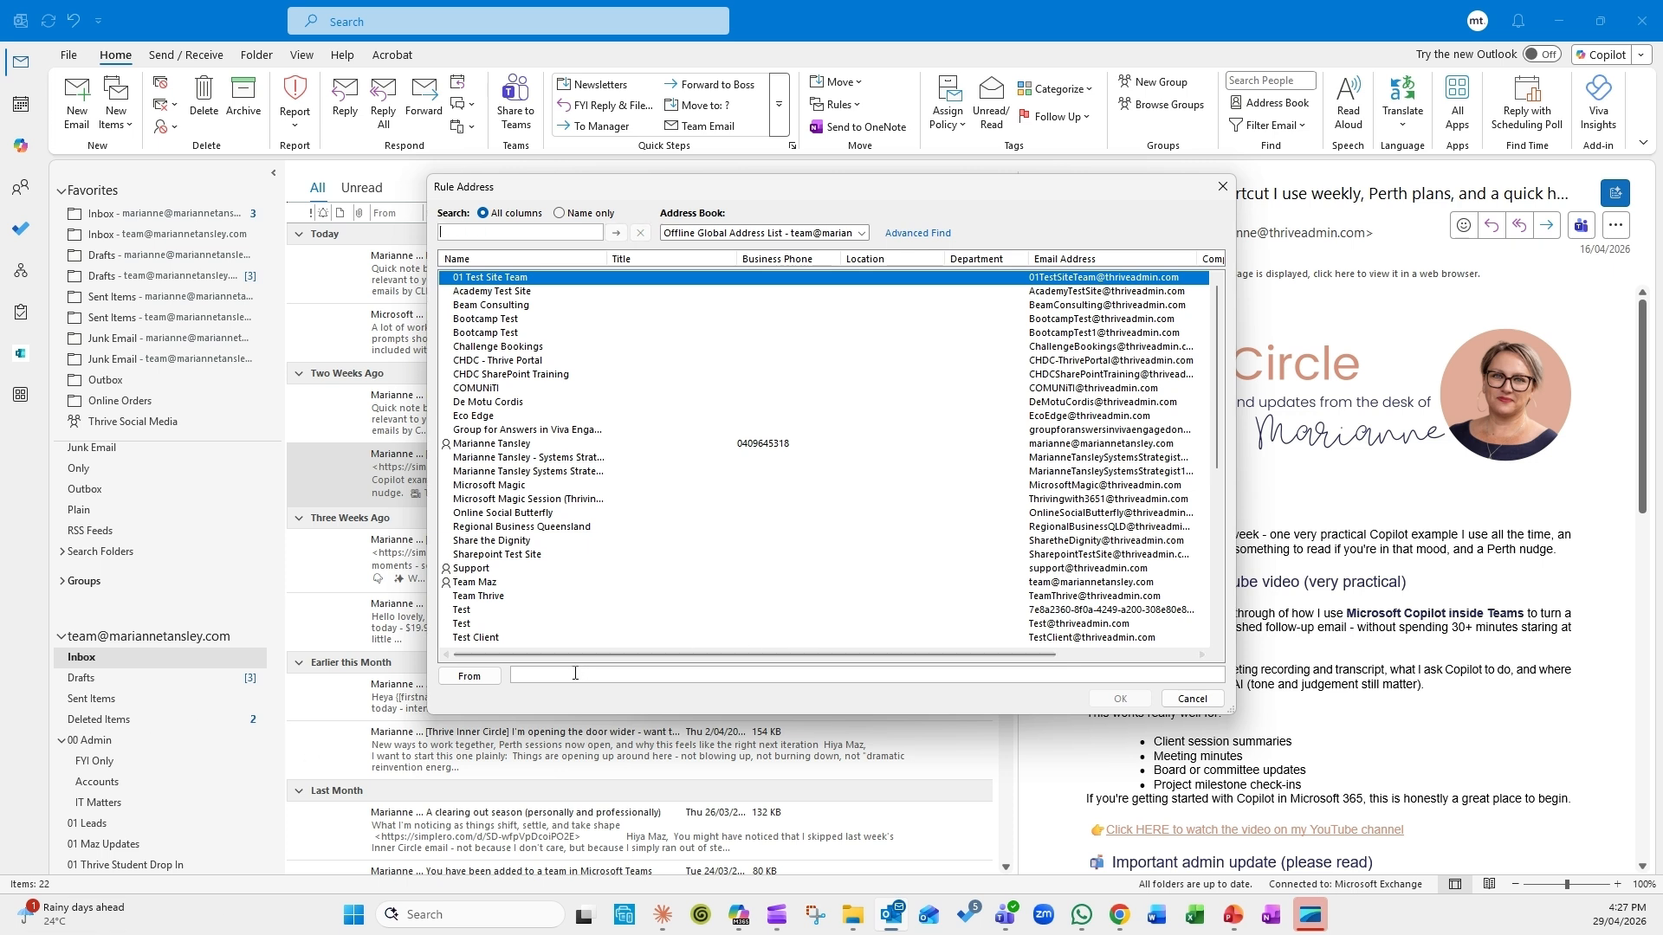
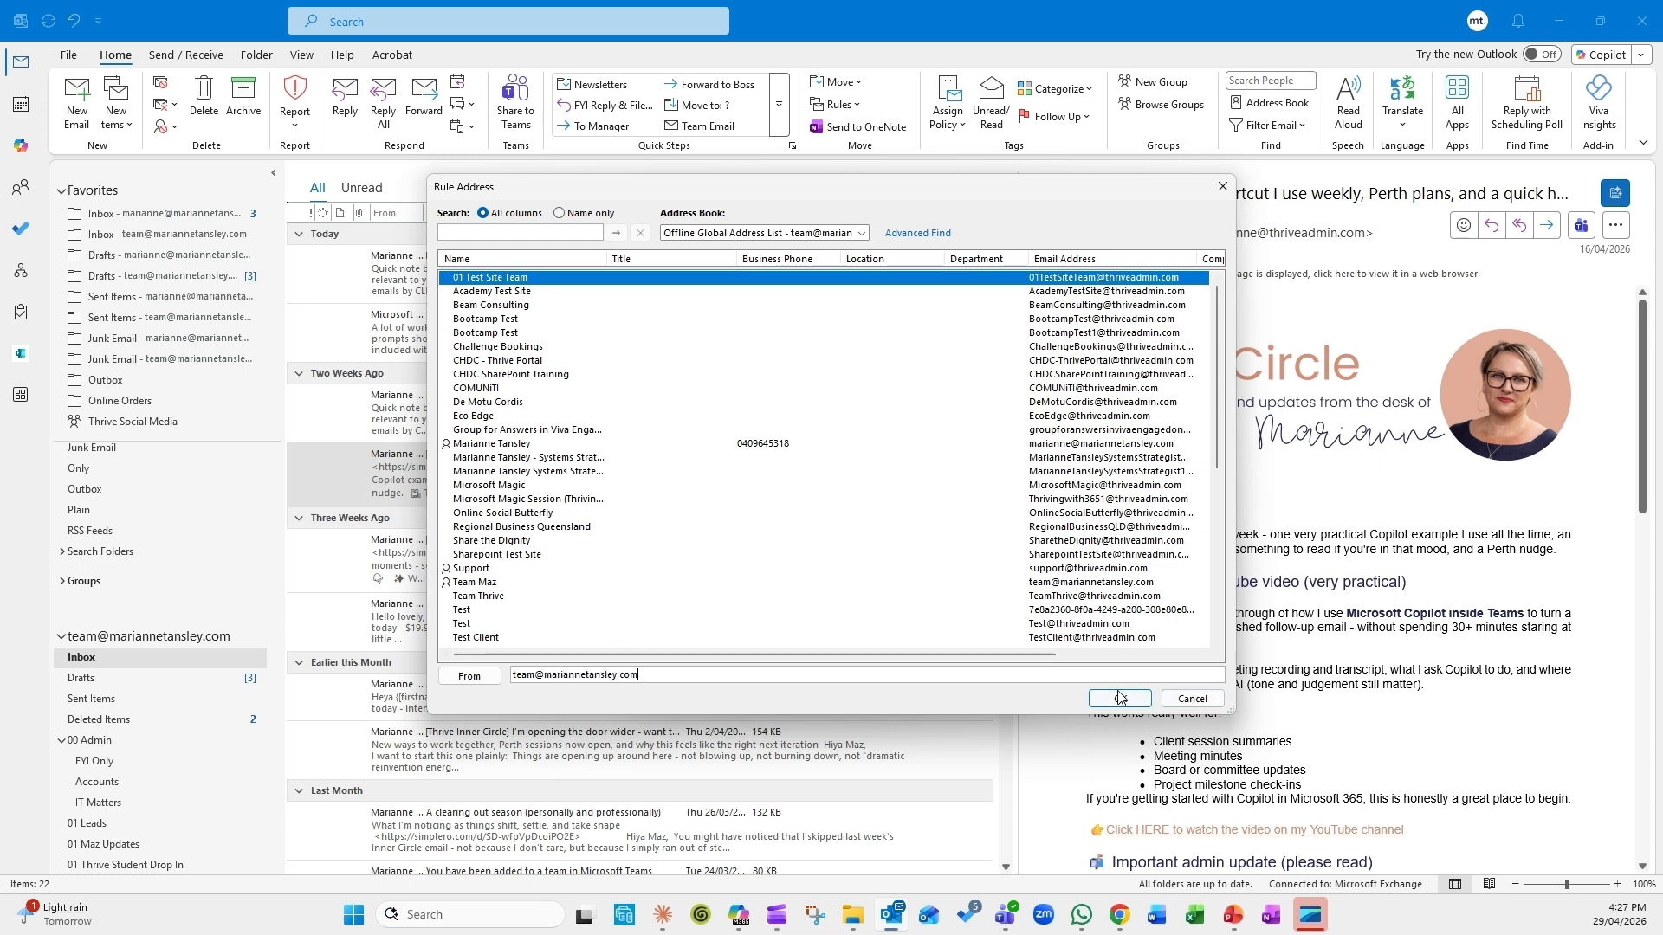
left_click(1120, 698)
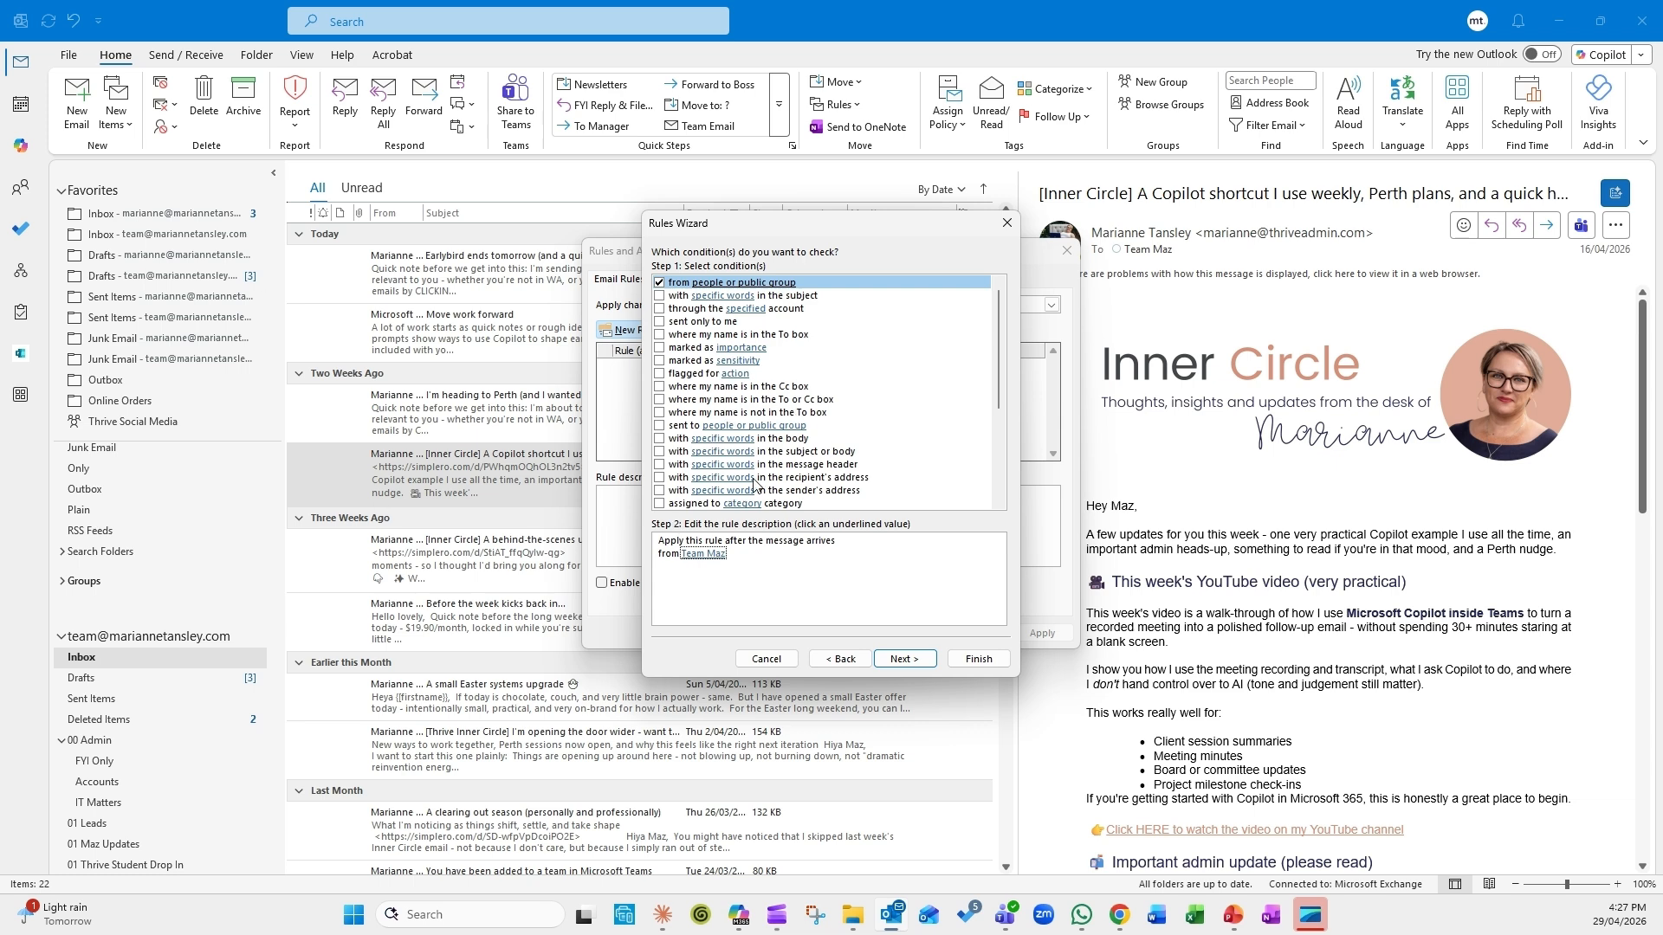
Step: Leave the Cc-box condition unchecked and continue to the actions page
left_click(660, 388)
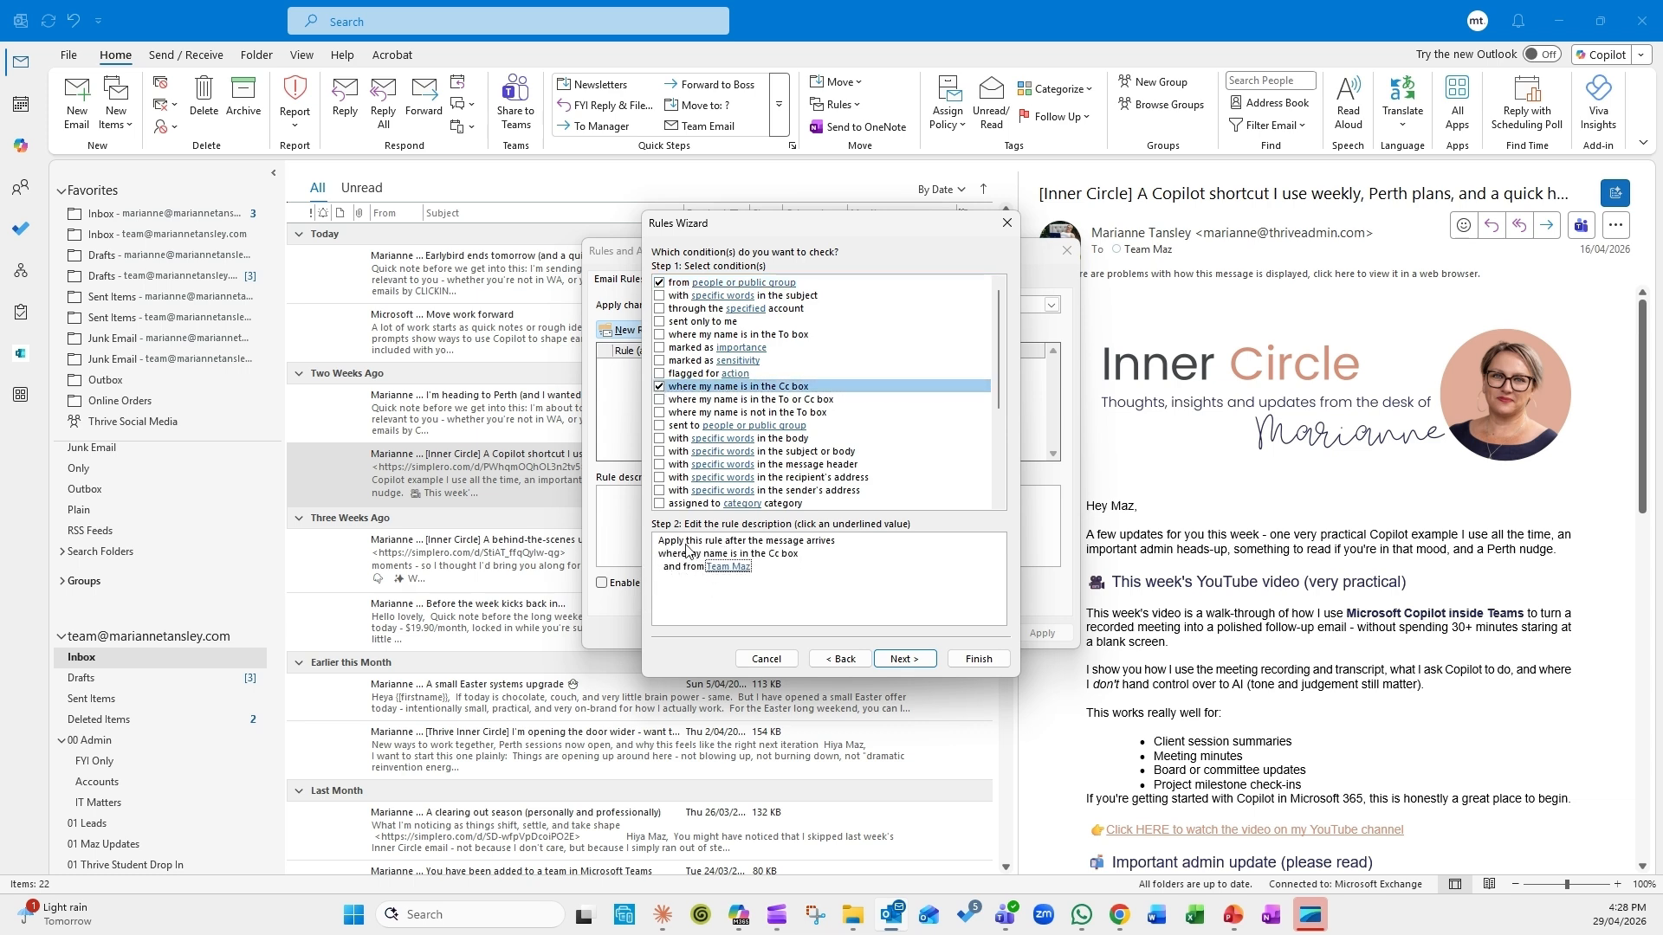
left_click(660, 387)
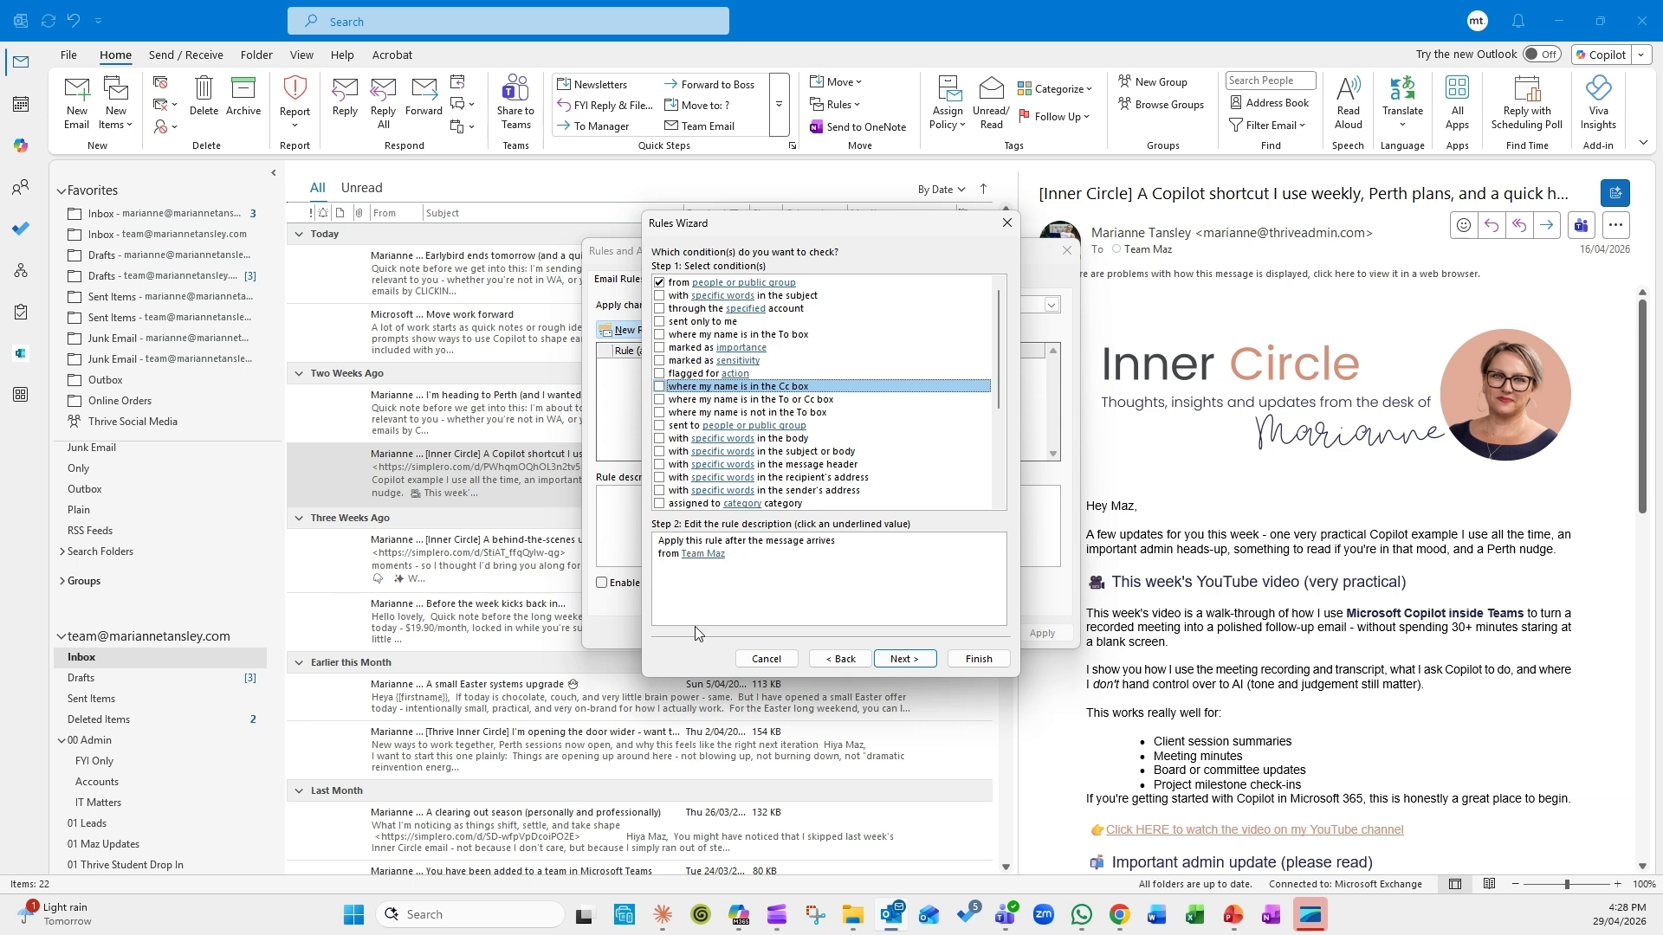
left_click(897, 660)
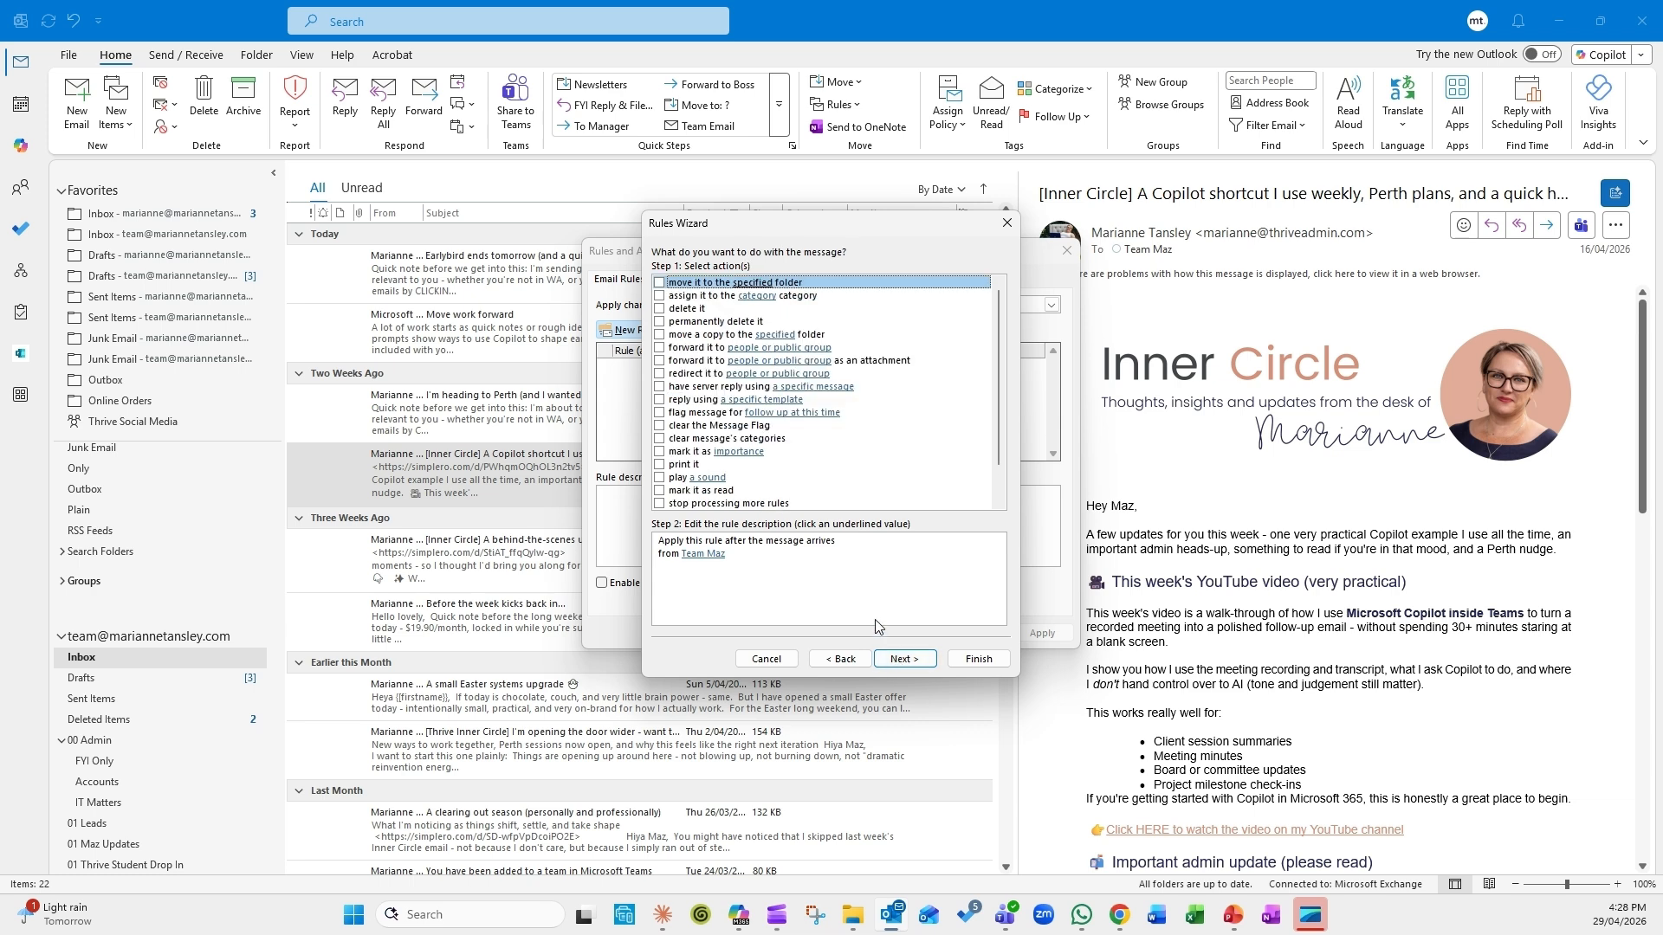
Step: Tick the 'move it to the specified folder' and 'mark it as read' actions
left_click(660, 283)
left_click(672, 493)
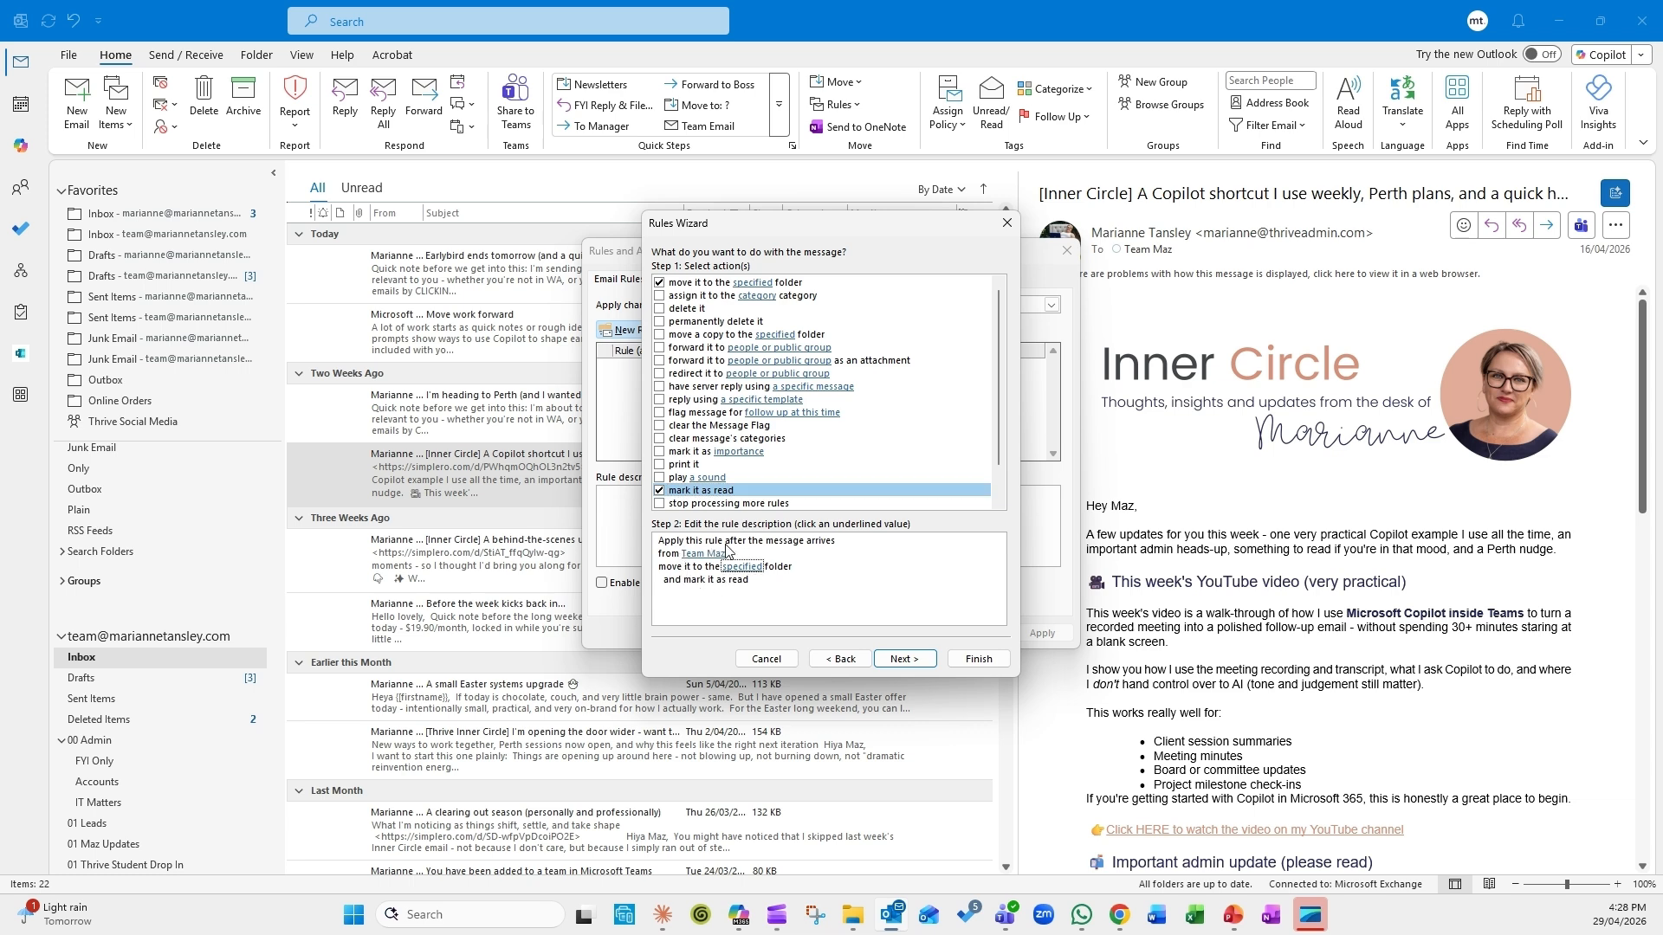
left_click(695, 556)
Step: Set the move destination to the FYI Only folder under 00 Admin
left_click(742, 567)
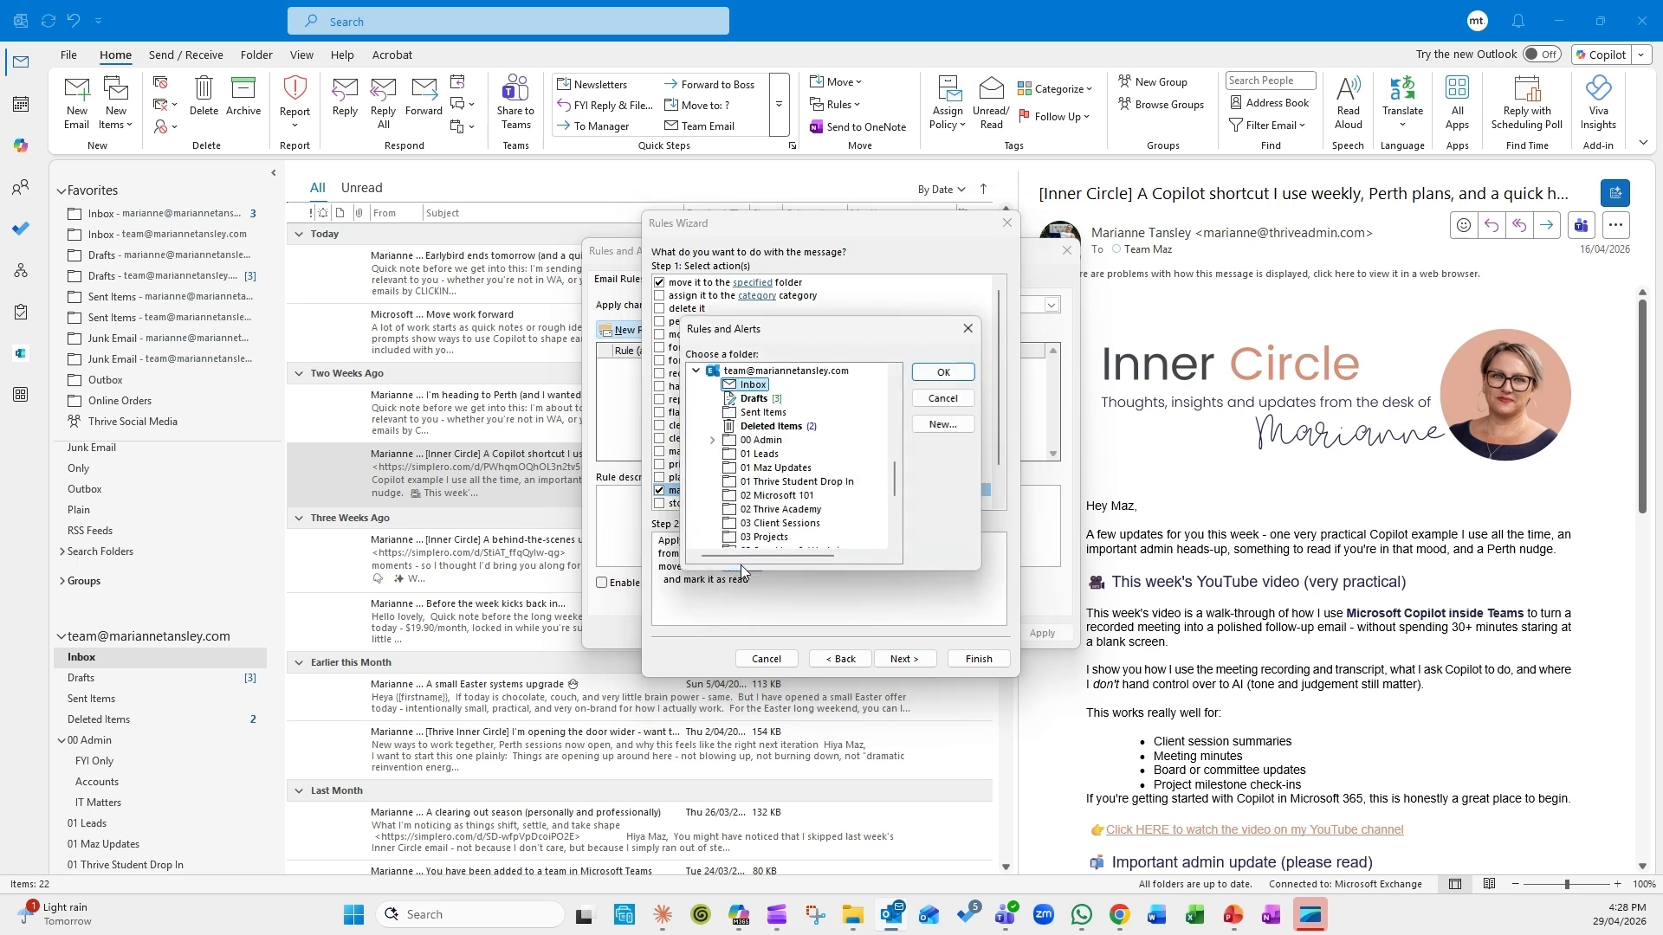
left_click(757, 469)
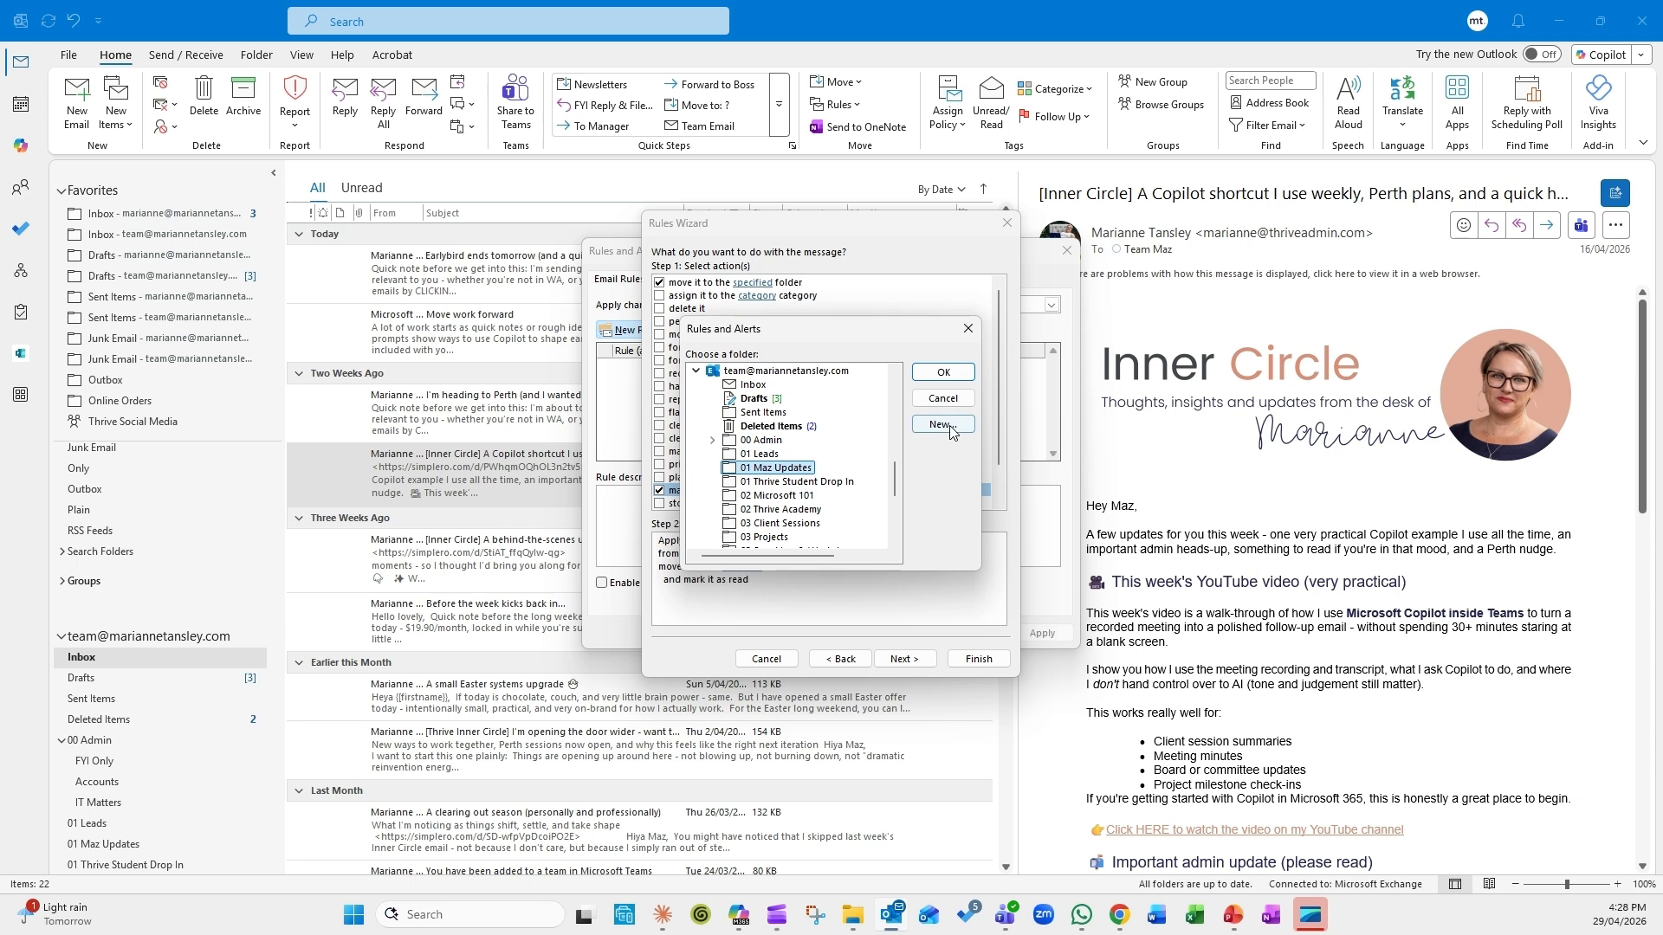
left_click(713, 440)
left_click(770, 454)
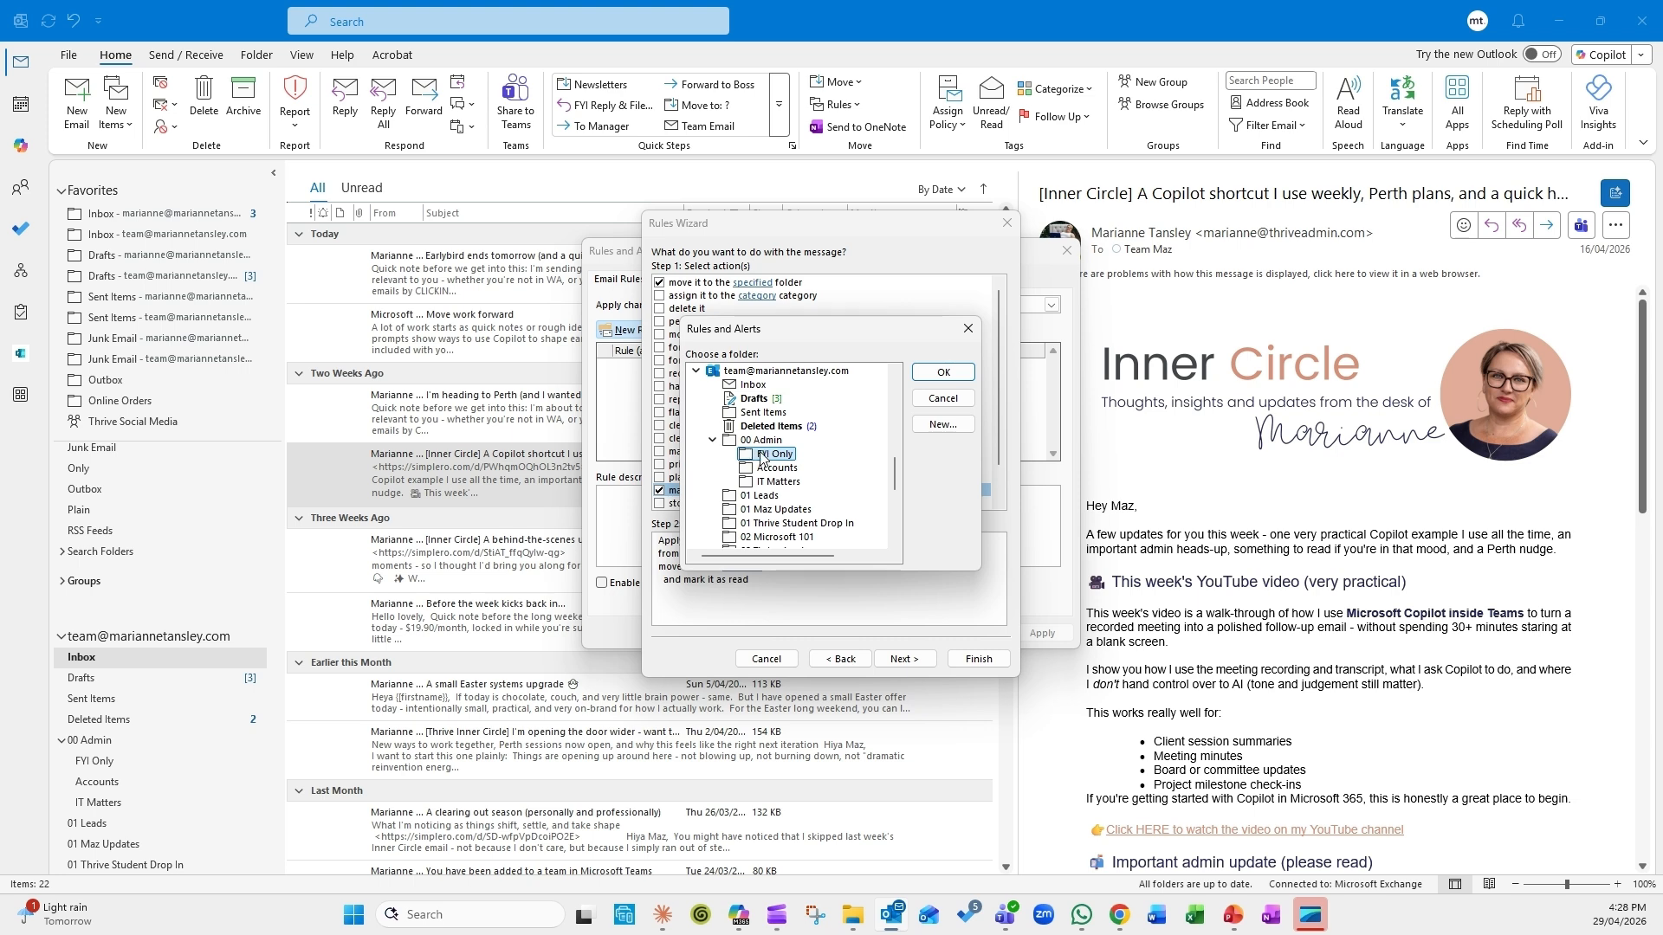
left_click(943, 372)
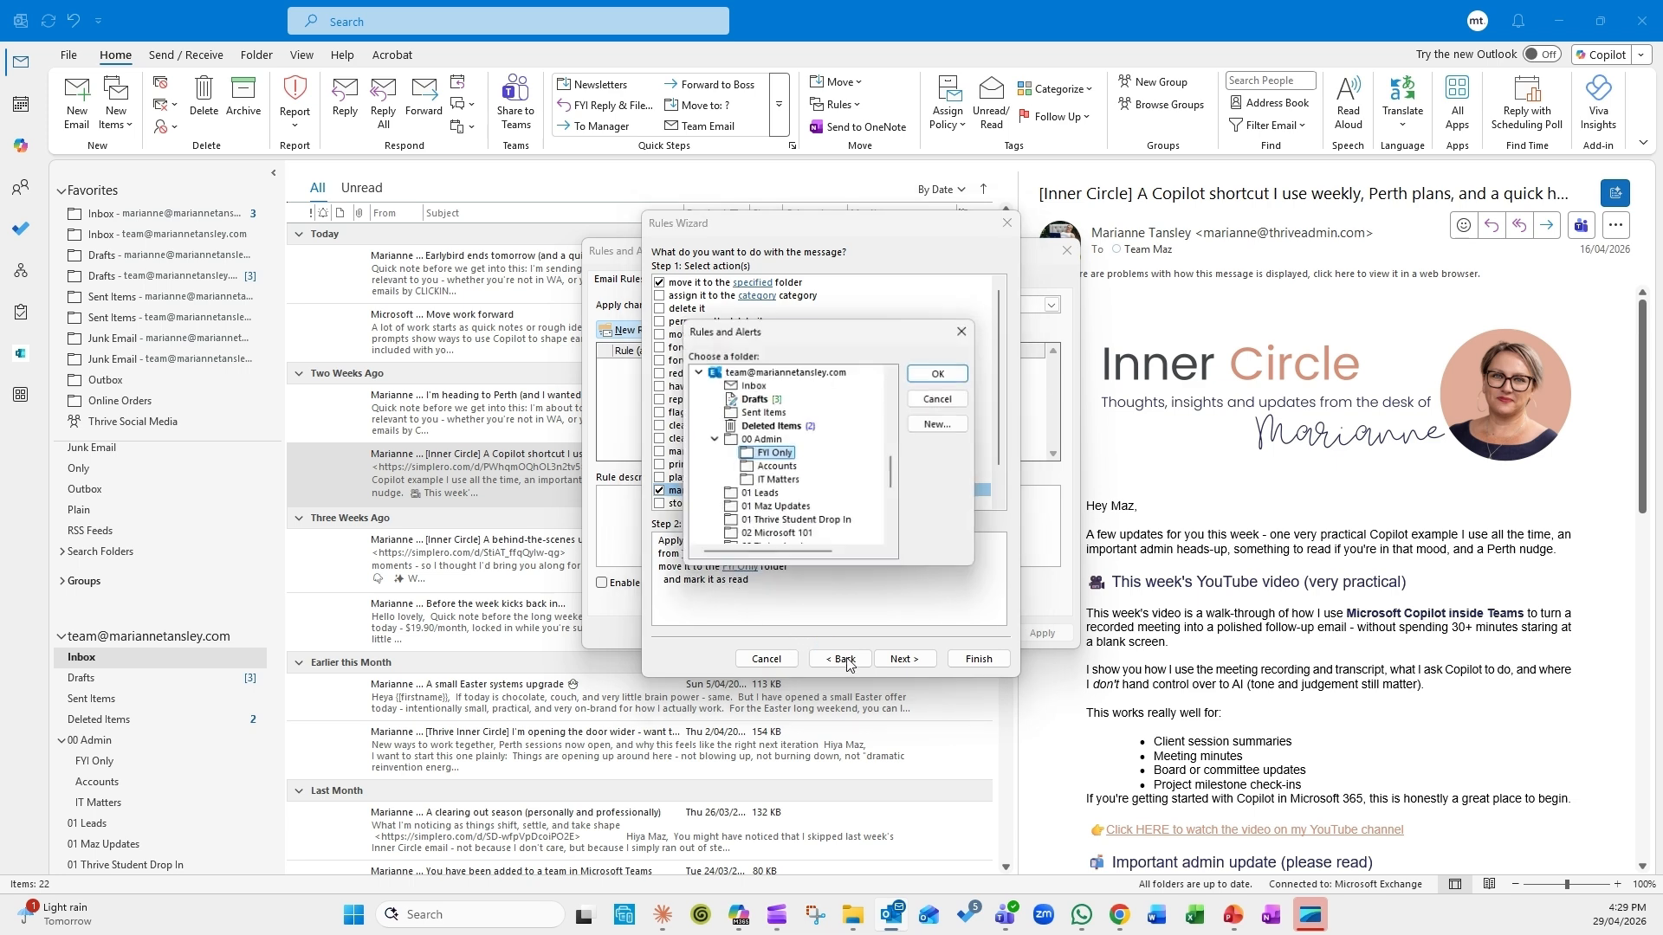
left_click(919, 370)
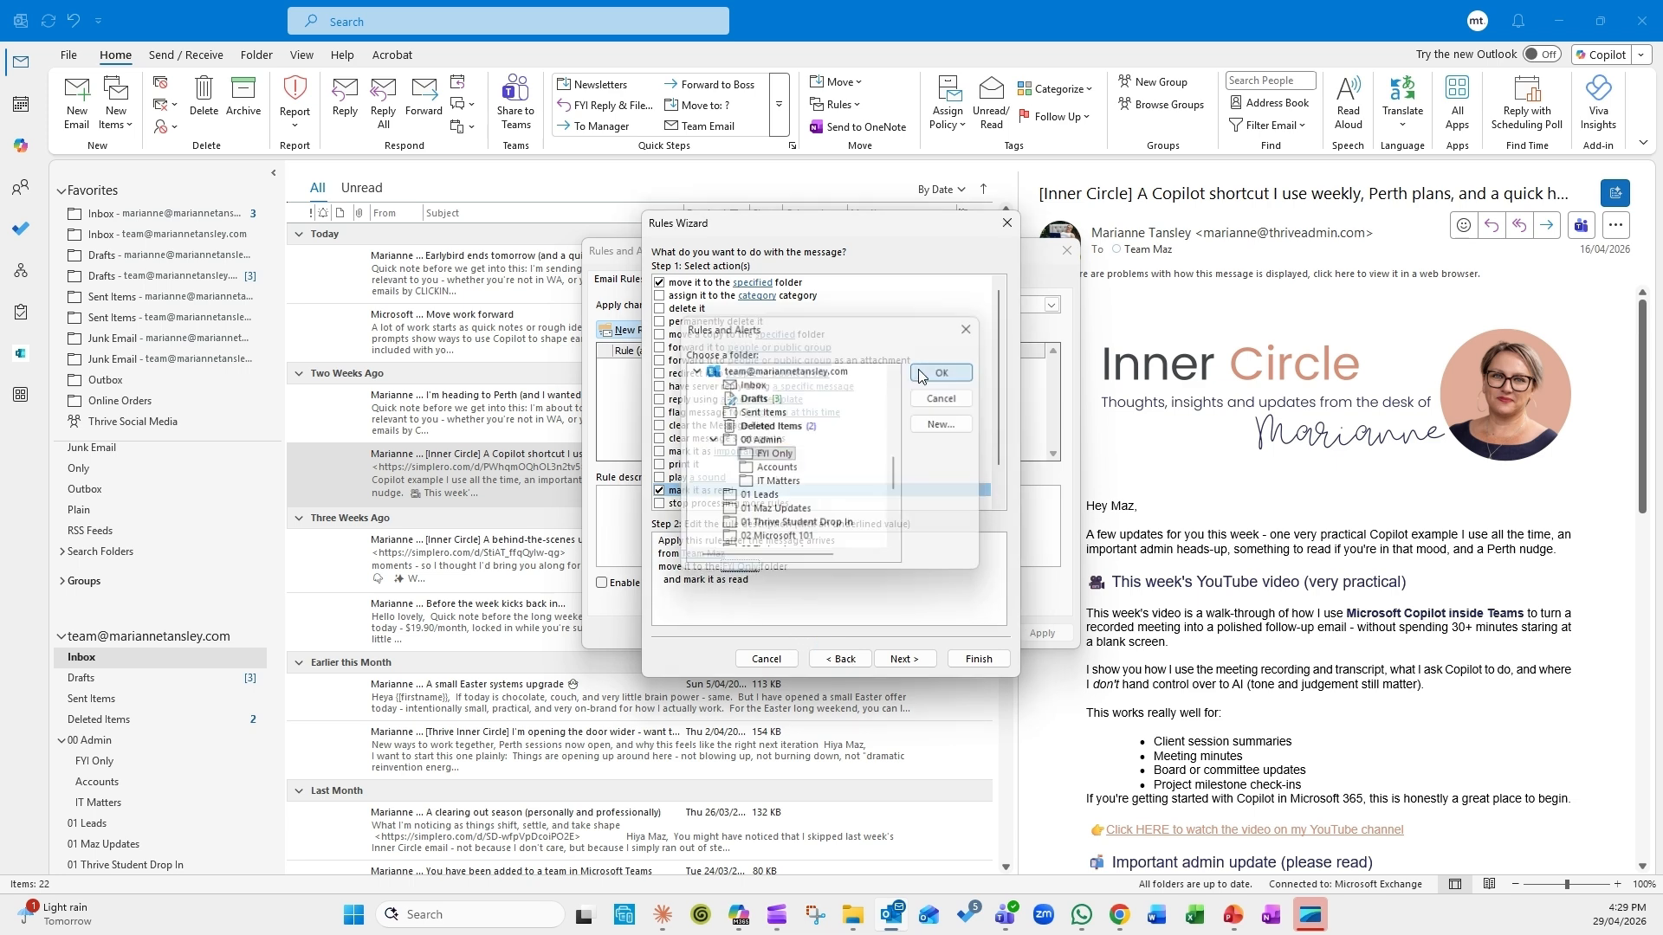
left_click(697, 553)
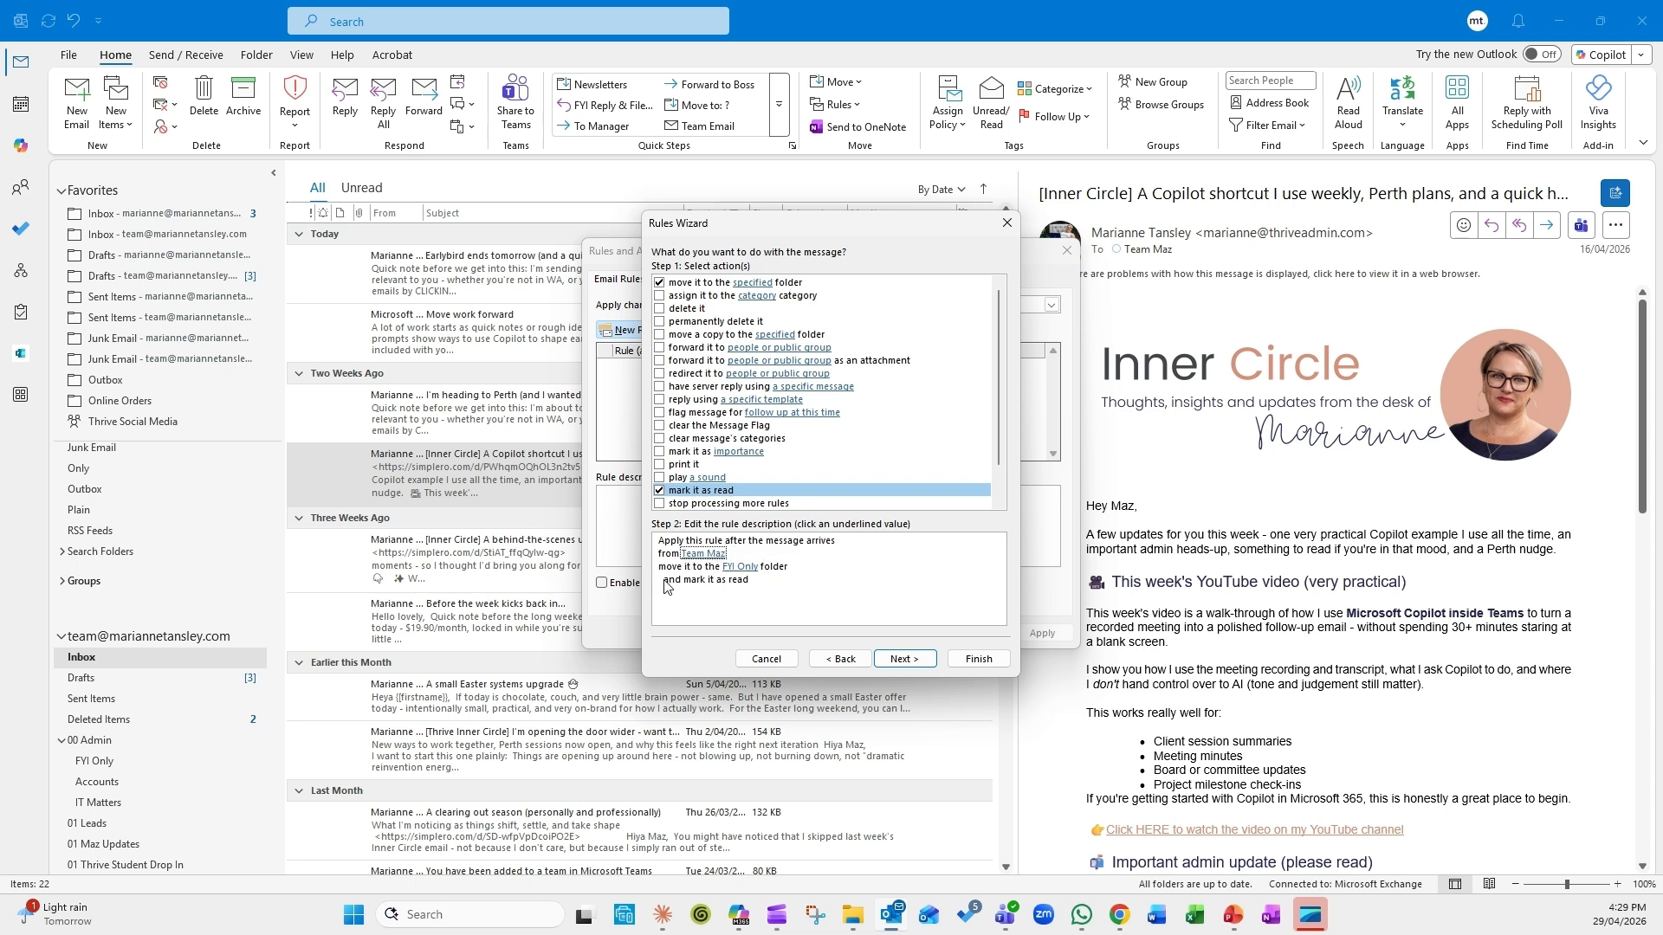
left_click(729, 572)
Step: Pass the exceptions page with nothing selected to reach 'Finish rule setup'
left_click(895, 660)
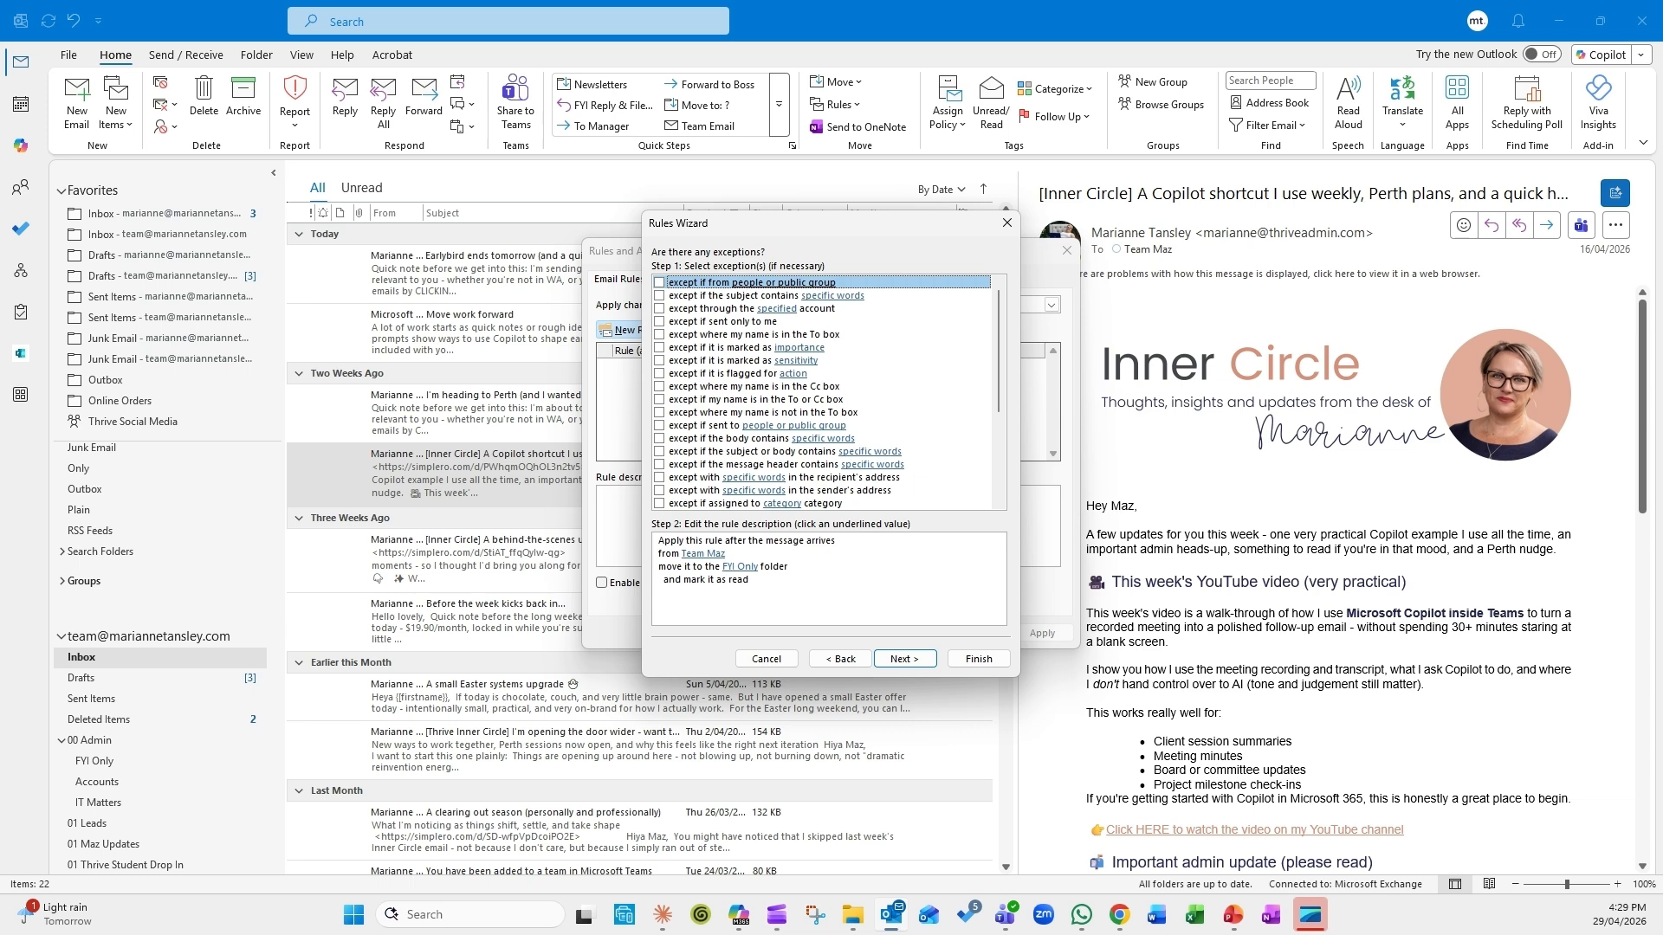
scroll(838, 414, "down", 2)
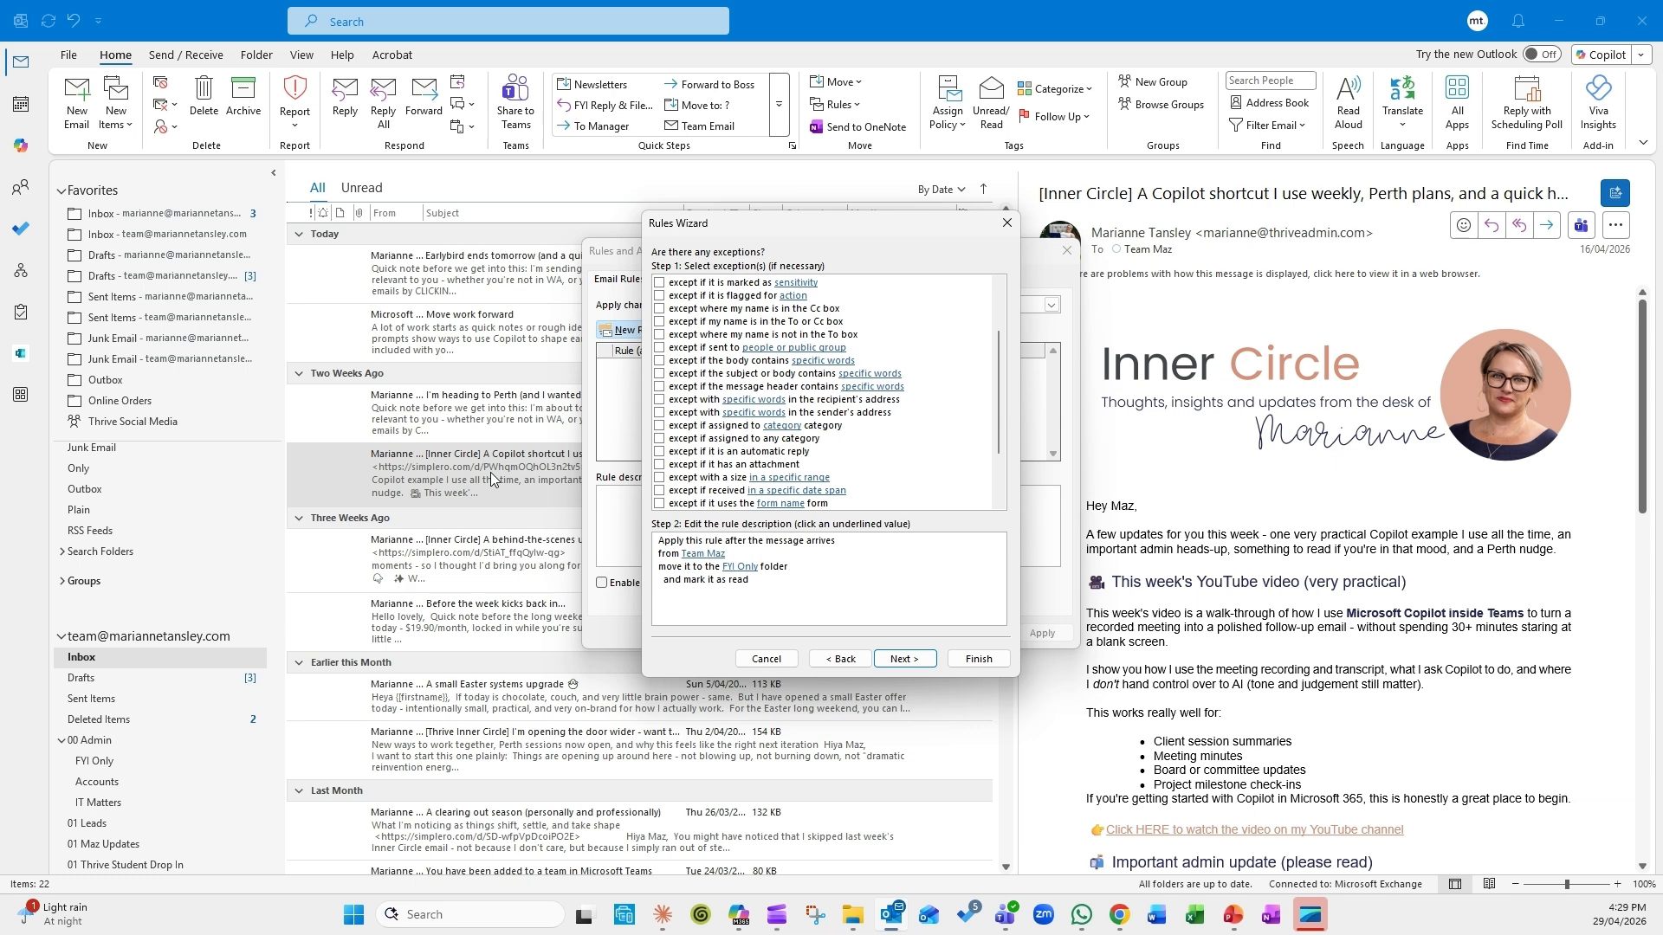
left_click(902, 662)
left_click(902, 659)
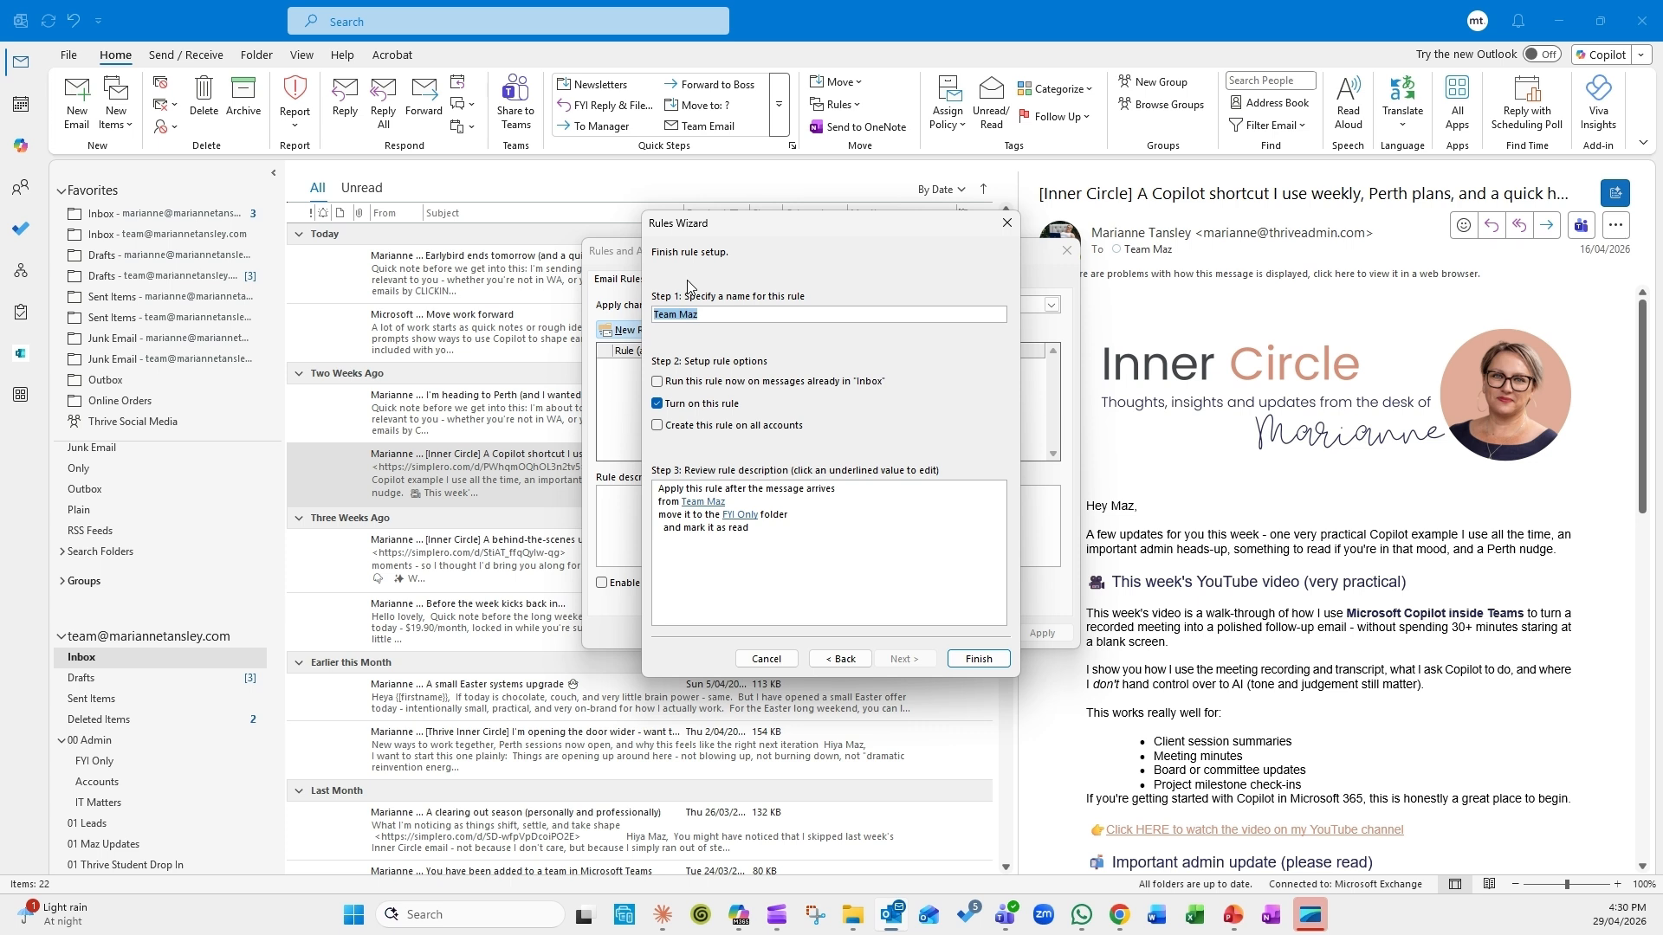
Step: Name the rule 'FYI Emails from Team Maz', finish it, accept the client-only warning, and apply
type("FYI Emails from Team Ma")
left_click(740, 515)
left_click(978, 659)
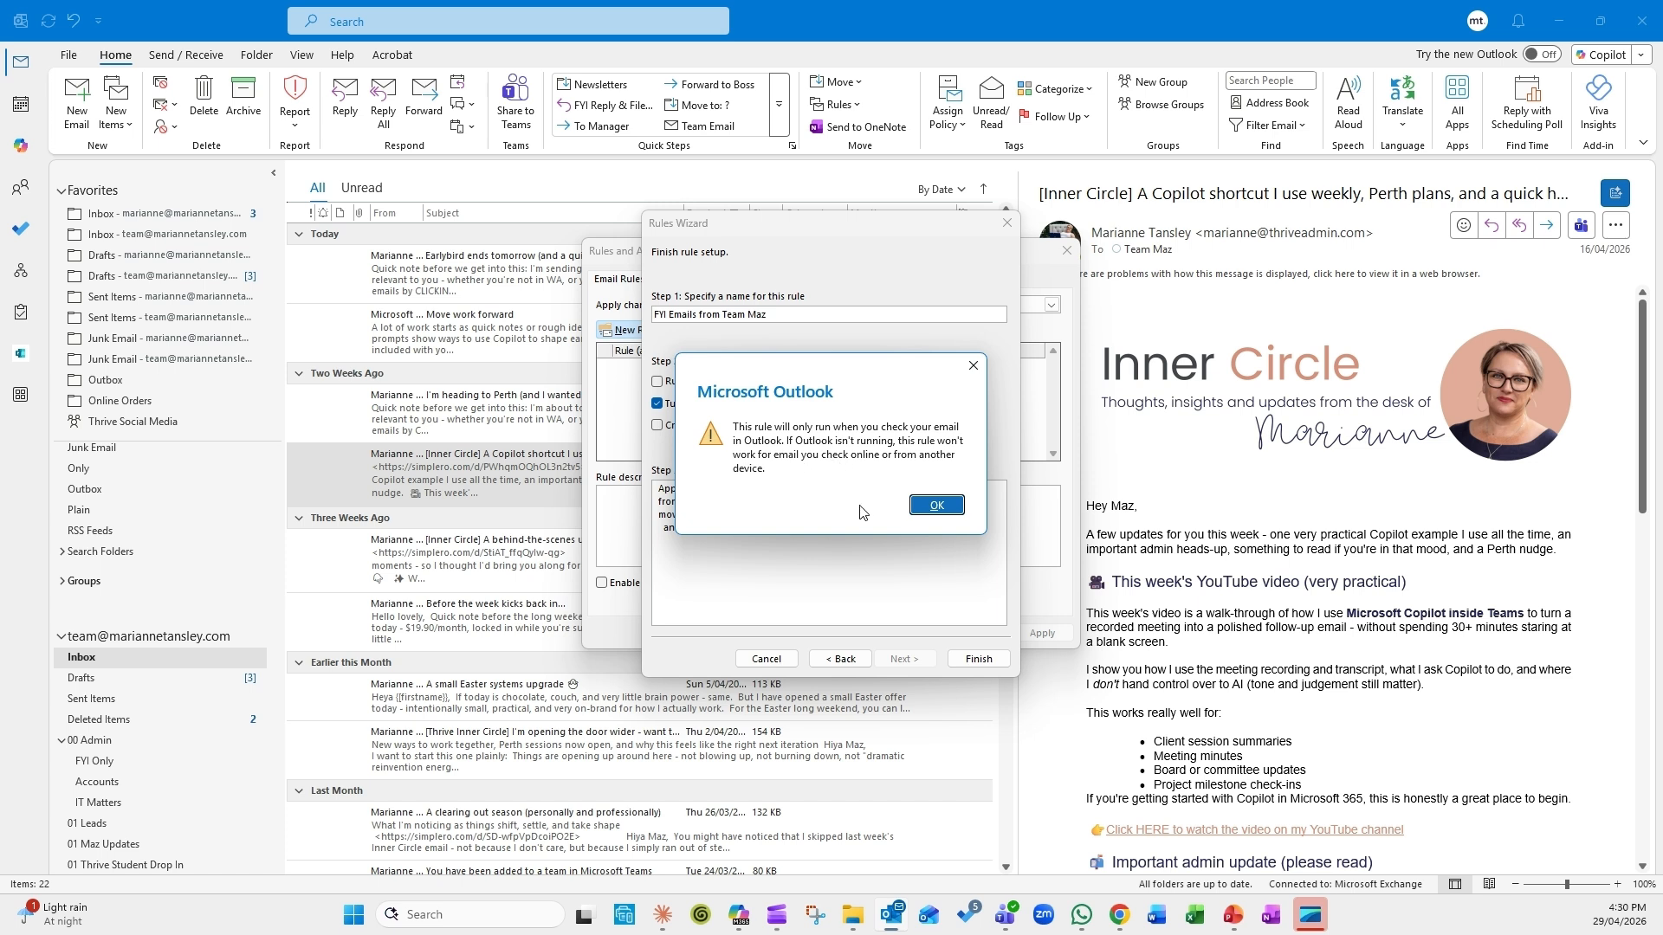
left_click(920, 509)
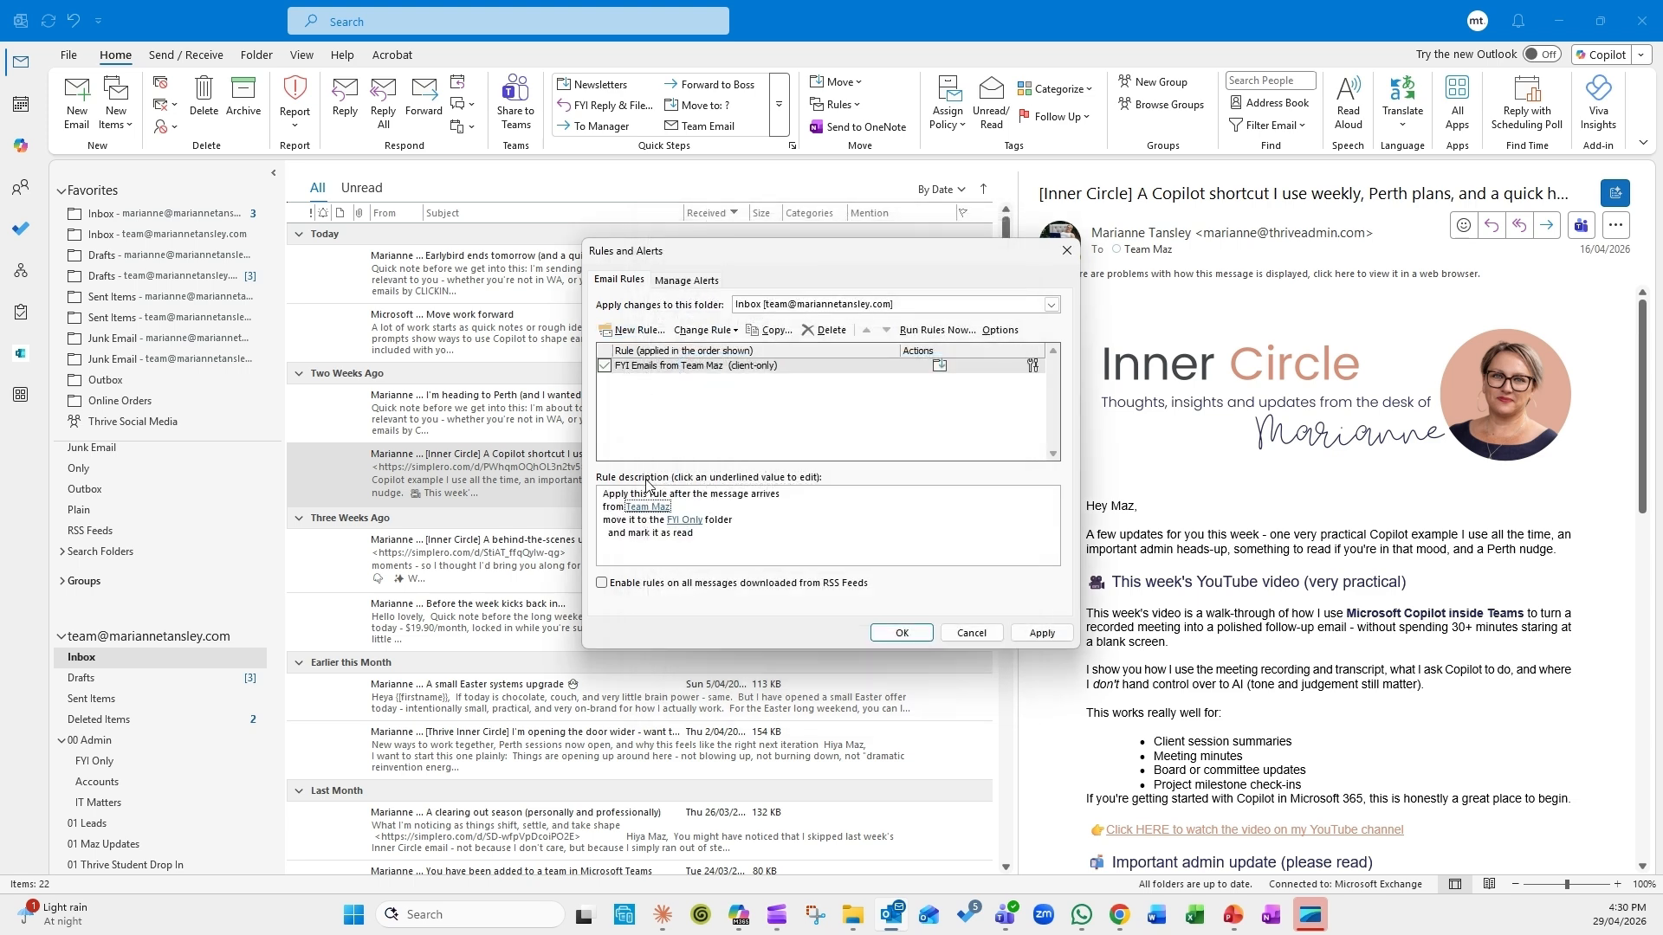
left_click(1037, 633)
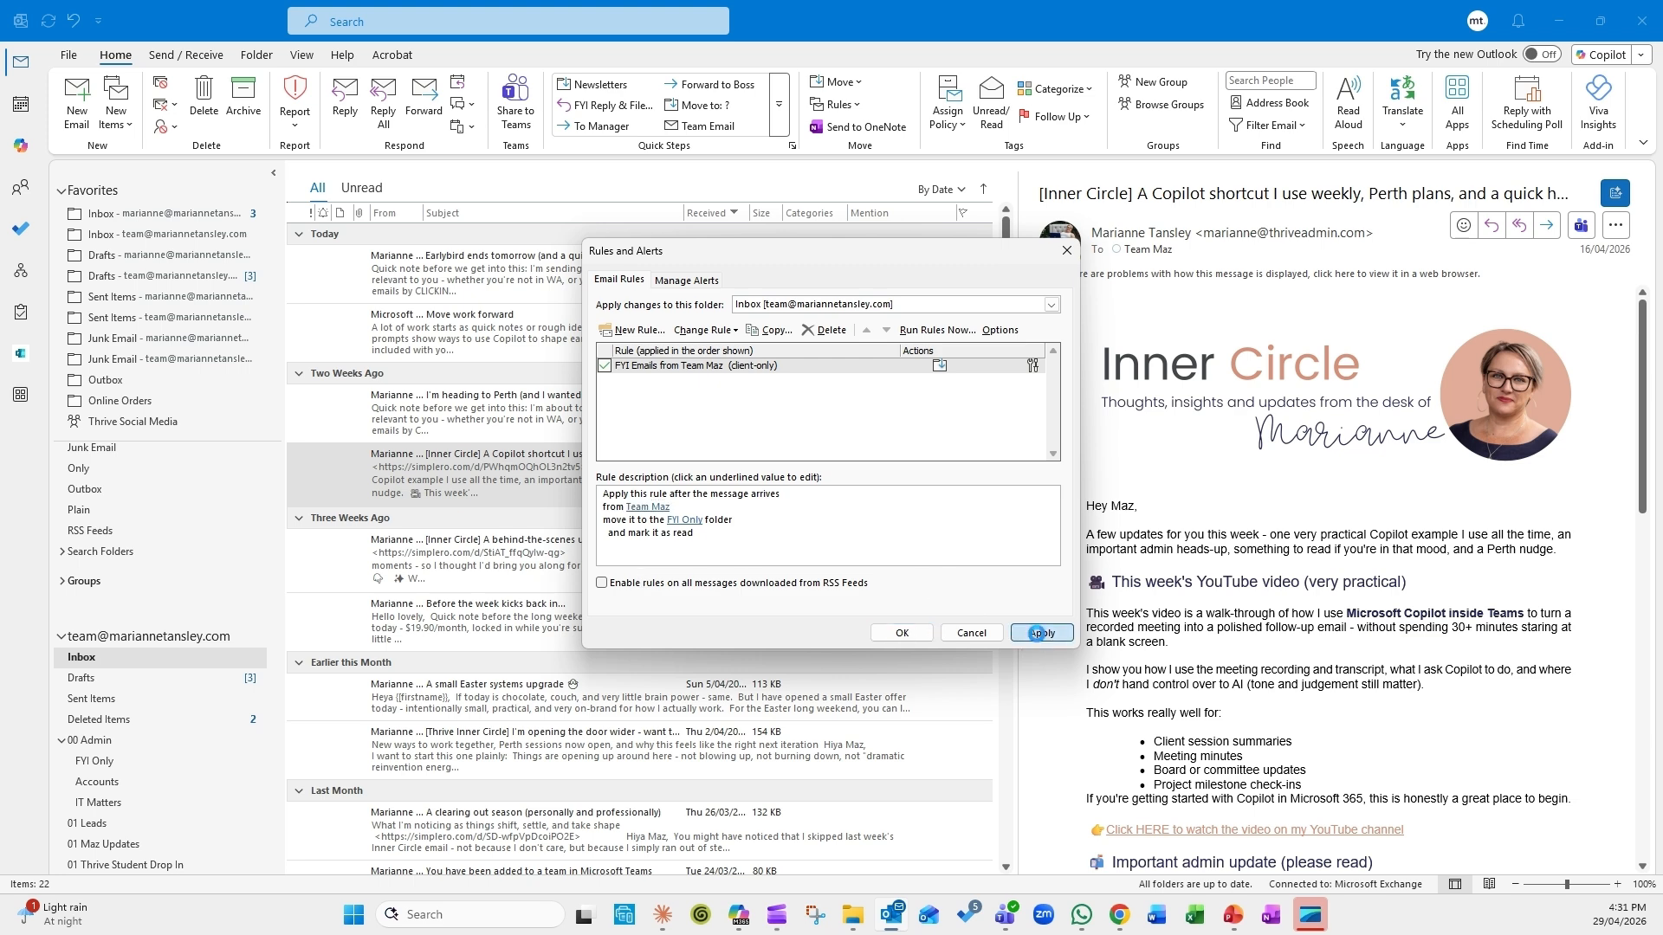
left_click(912, 638)
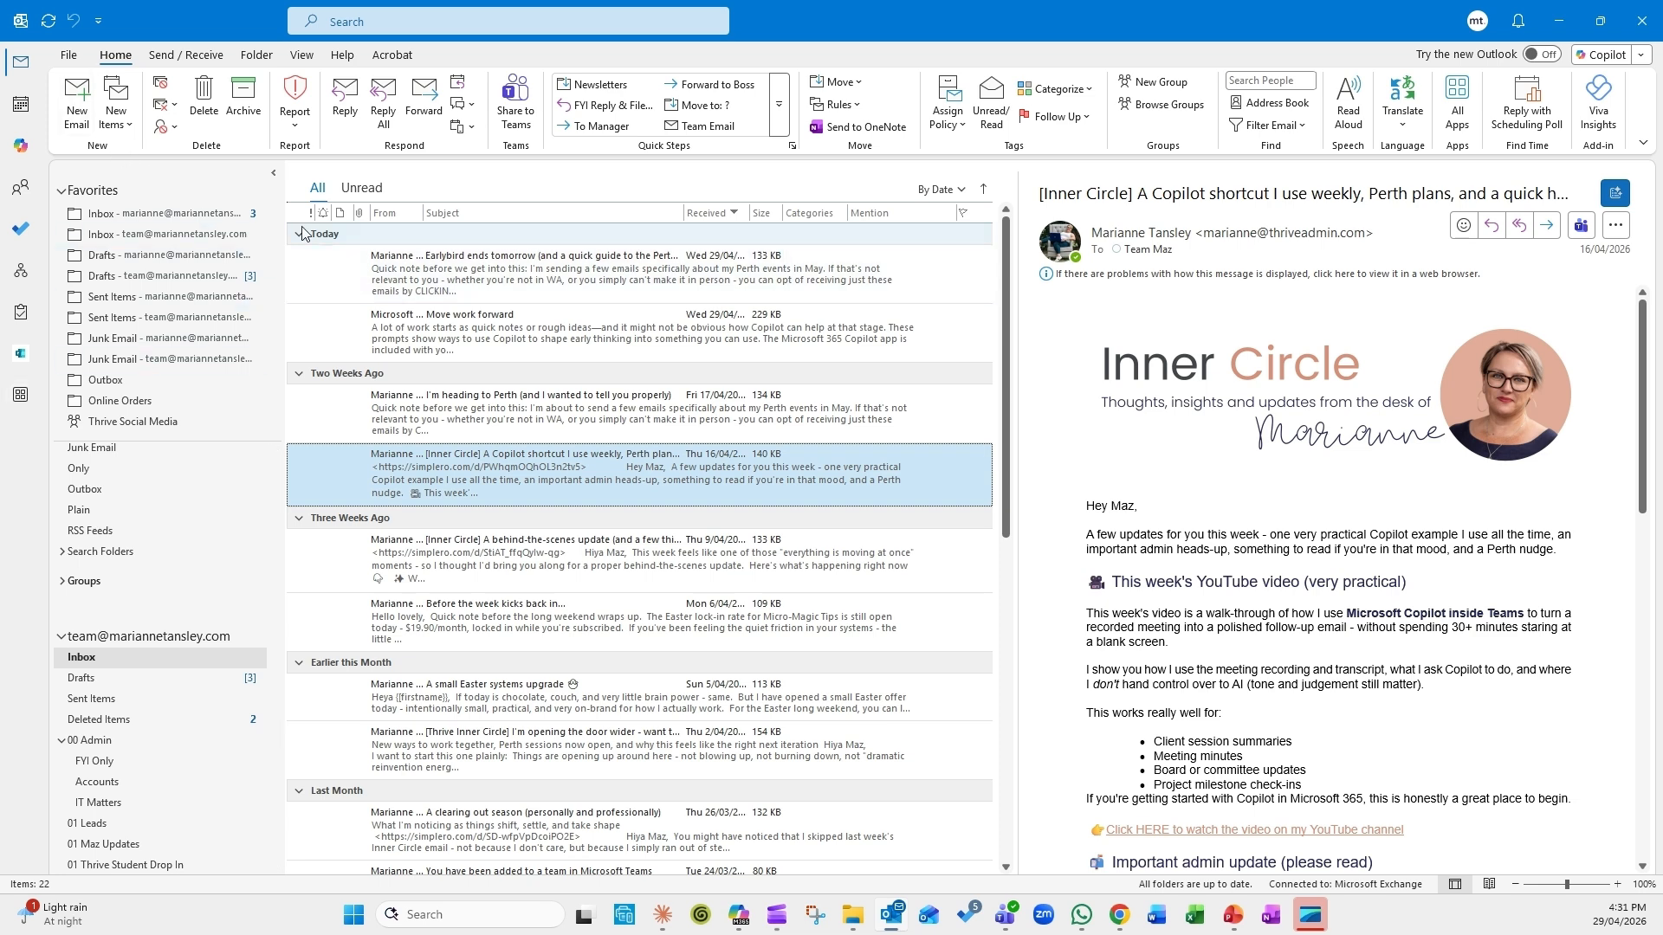
Step: Send Team Maz 'Test email for new rule' with body 'This is a test email to see what happens.'
left_click(78, 112)
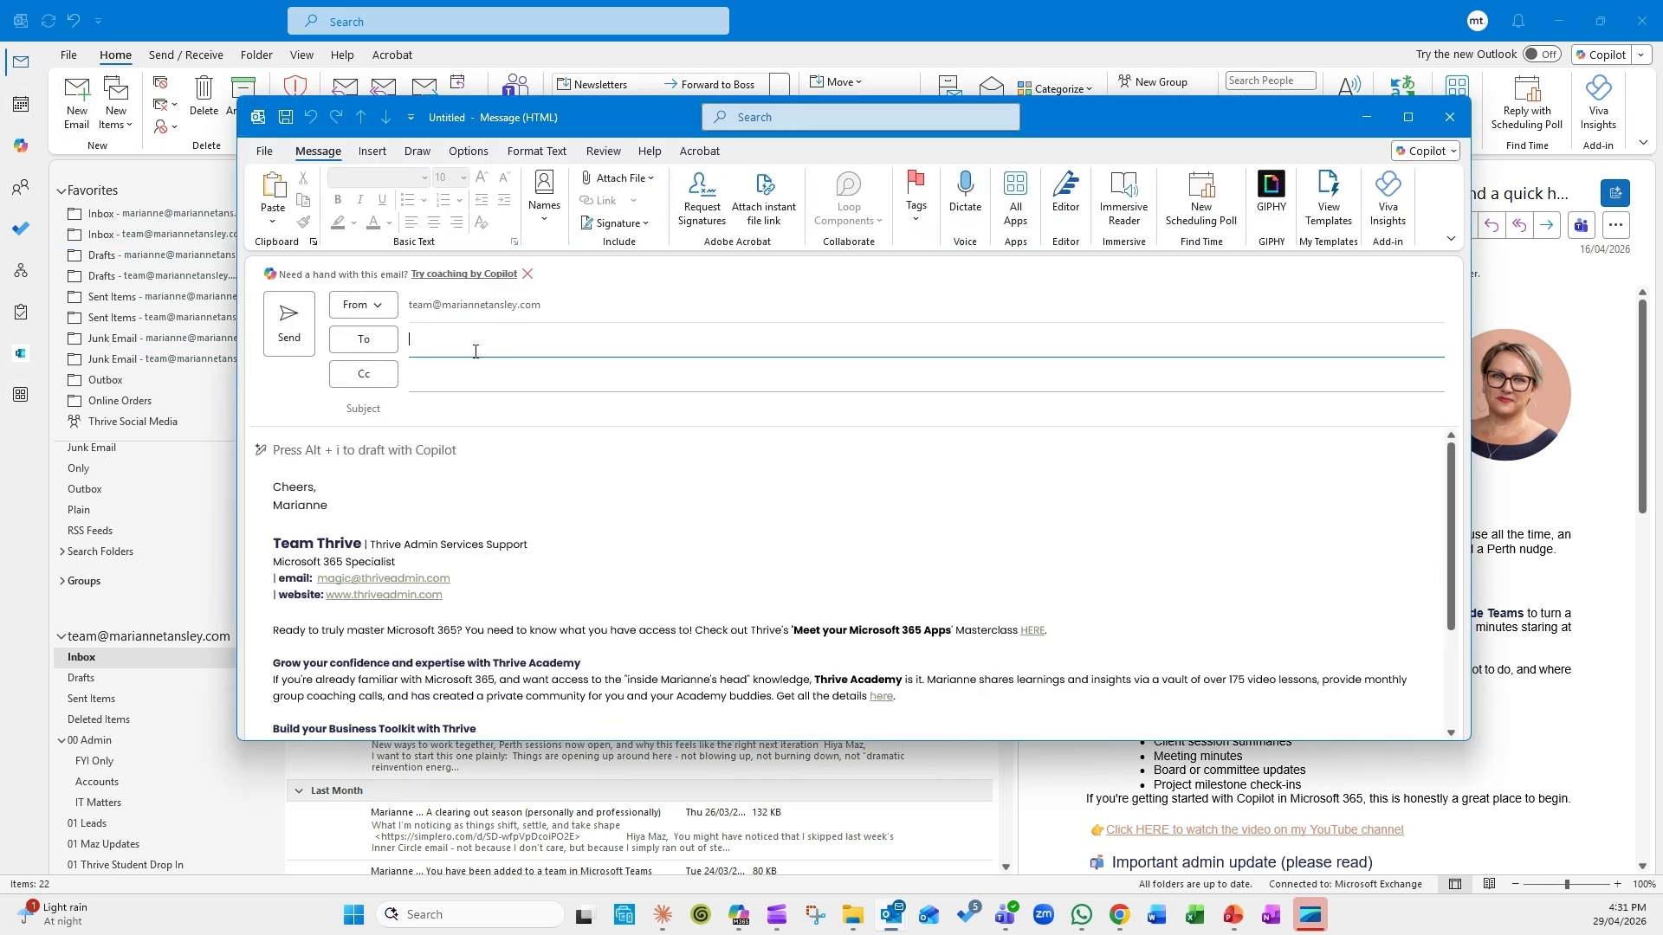
type("team@")
key("Return")
left_click(421, 411)
type("Test email fro")
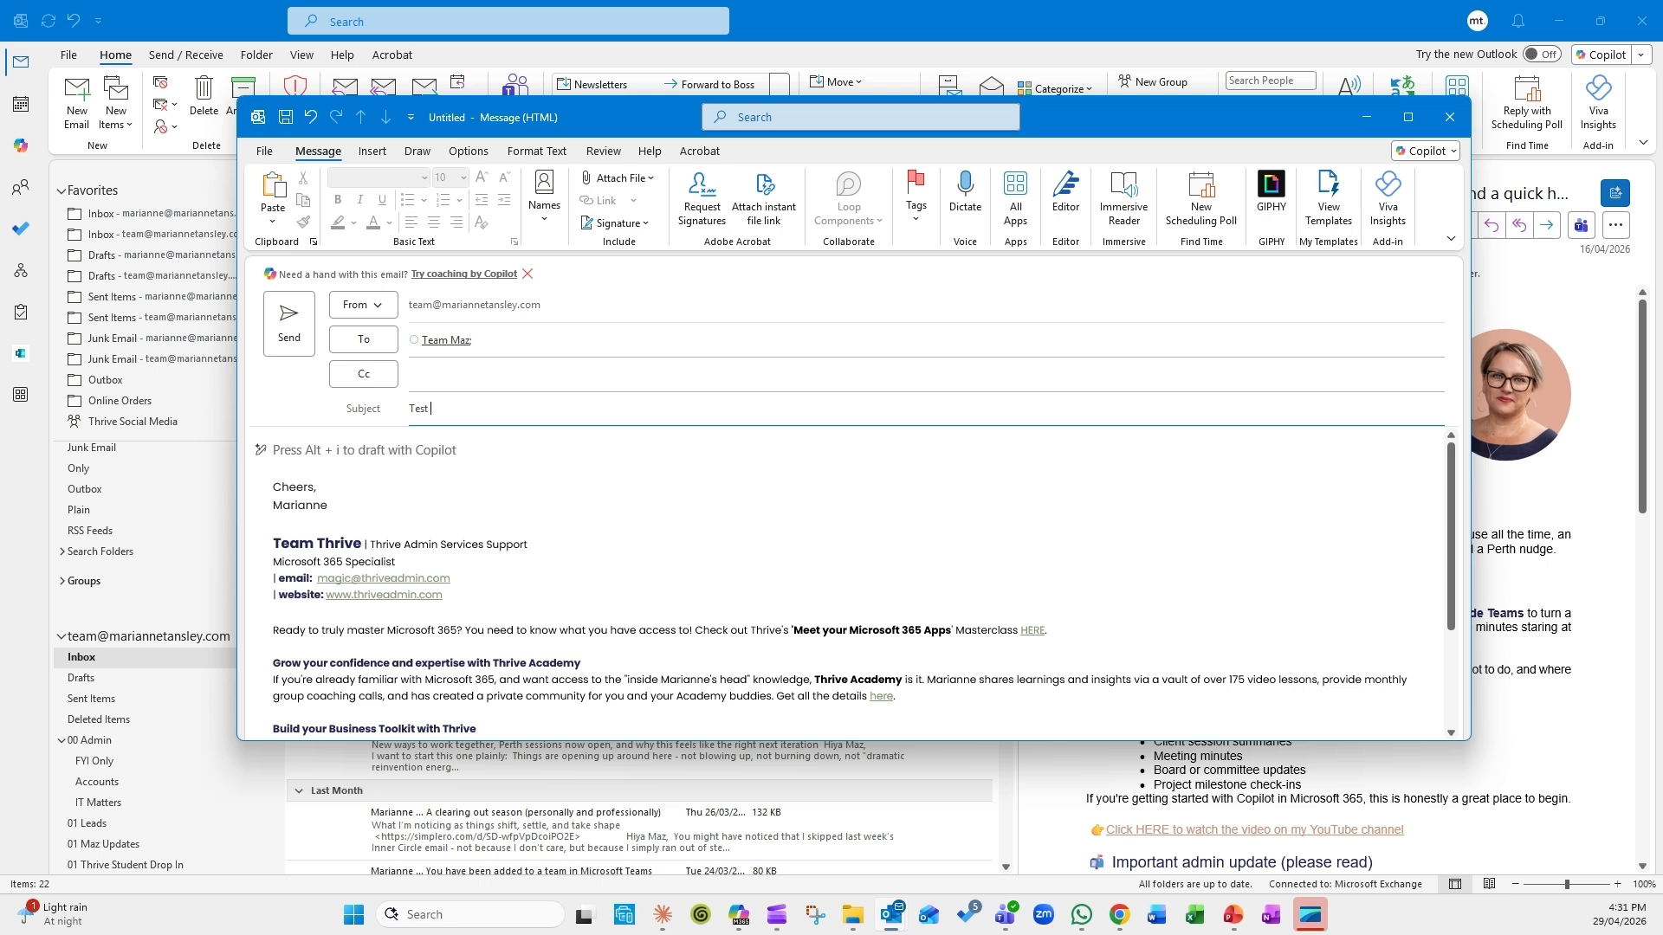
key("BackSpace")
key("BackSpace")
key("BackSpace")
type("or new rule")
key("Tab")
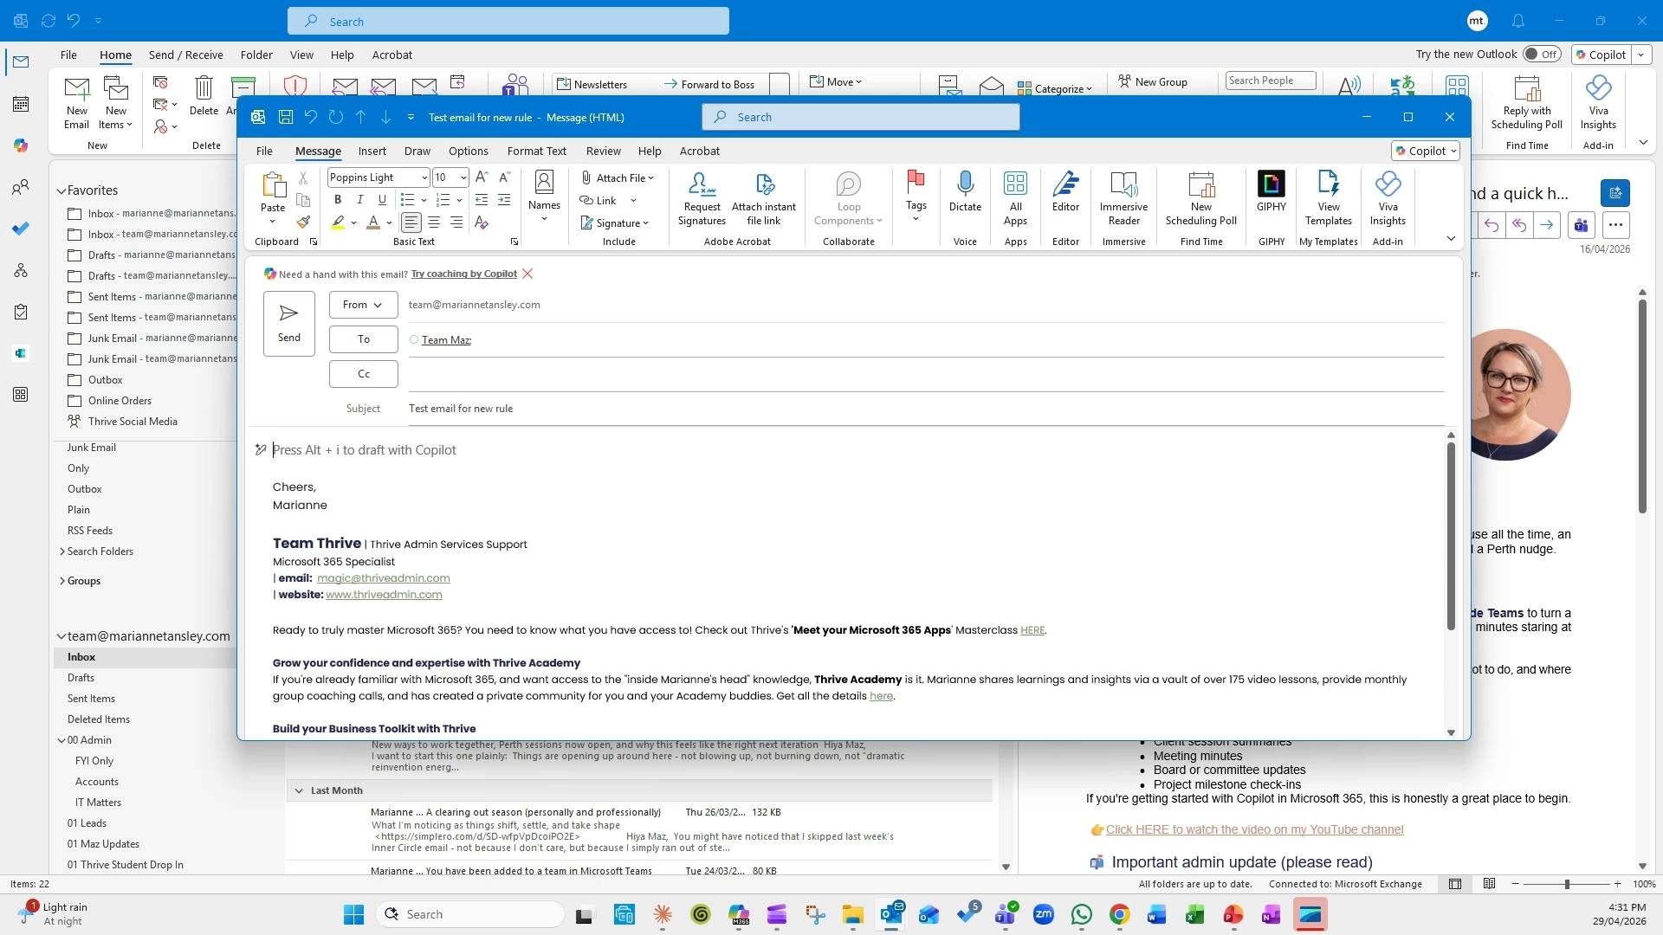
type("This is")
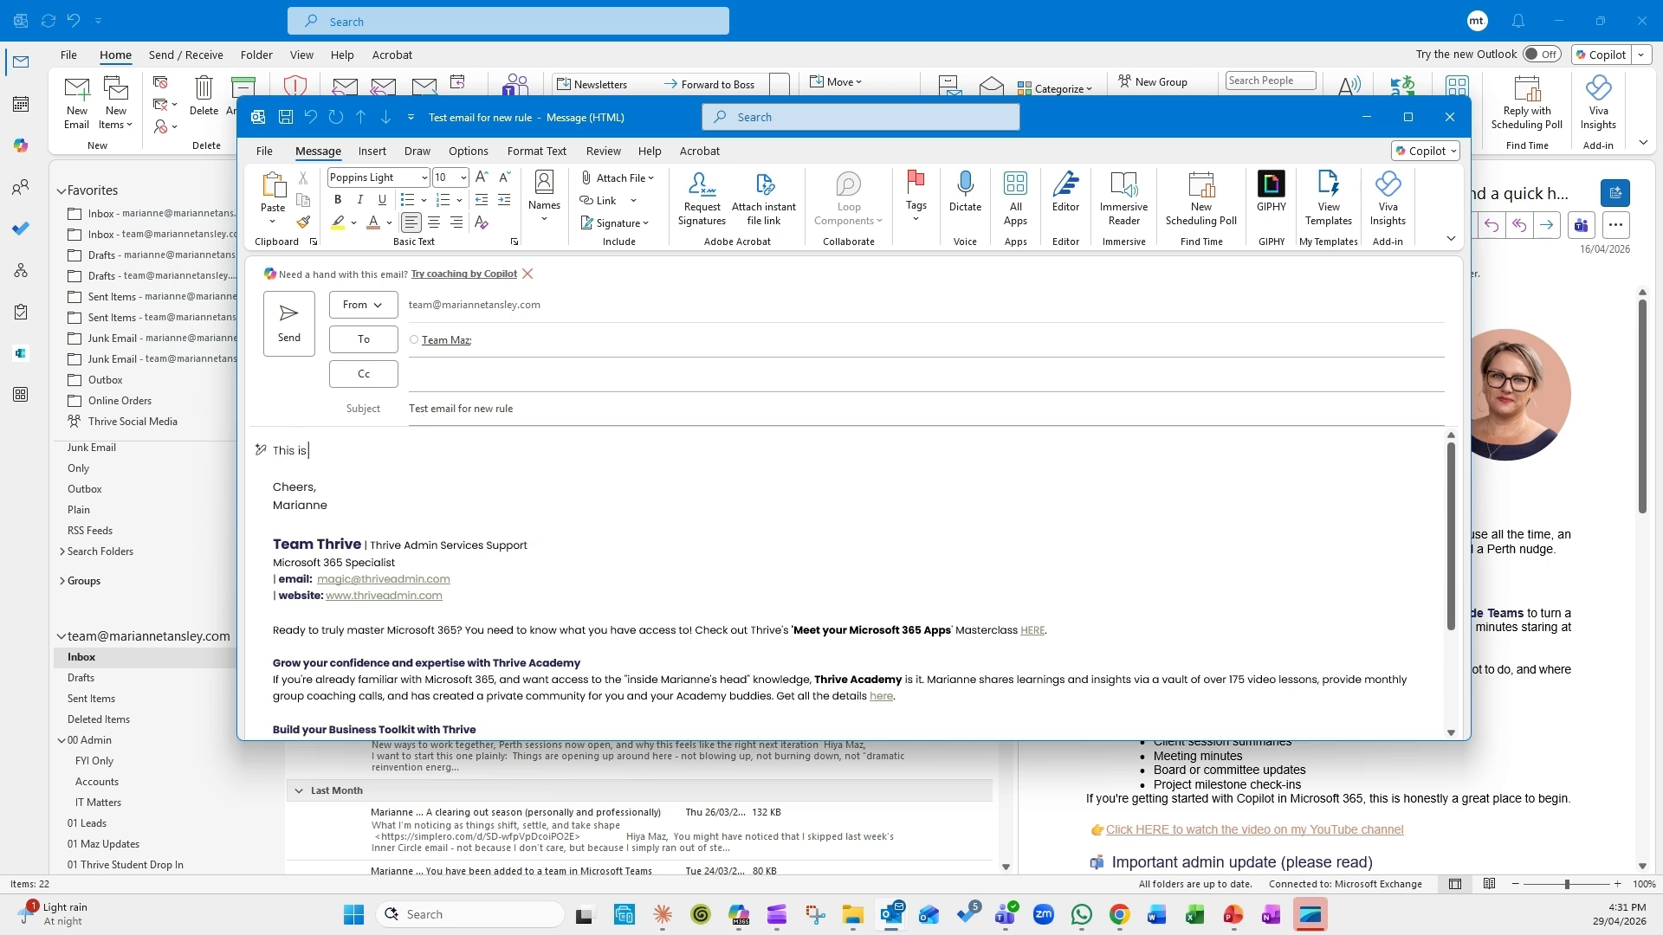
type(" a test email to see what happens.")
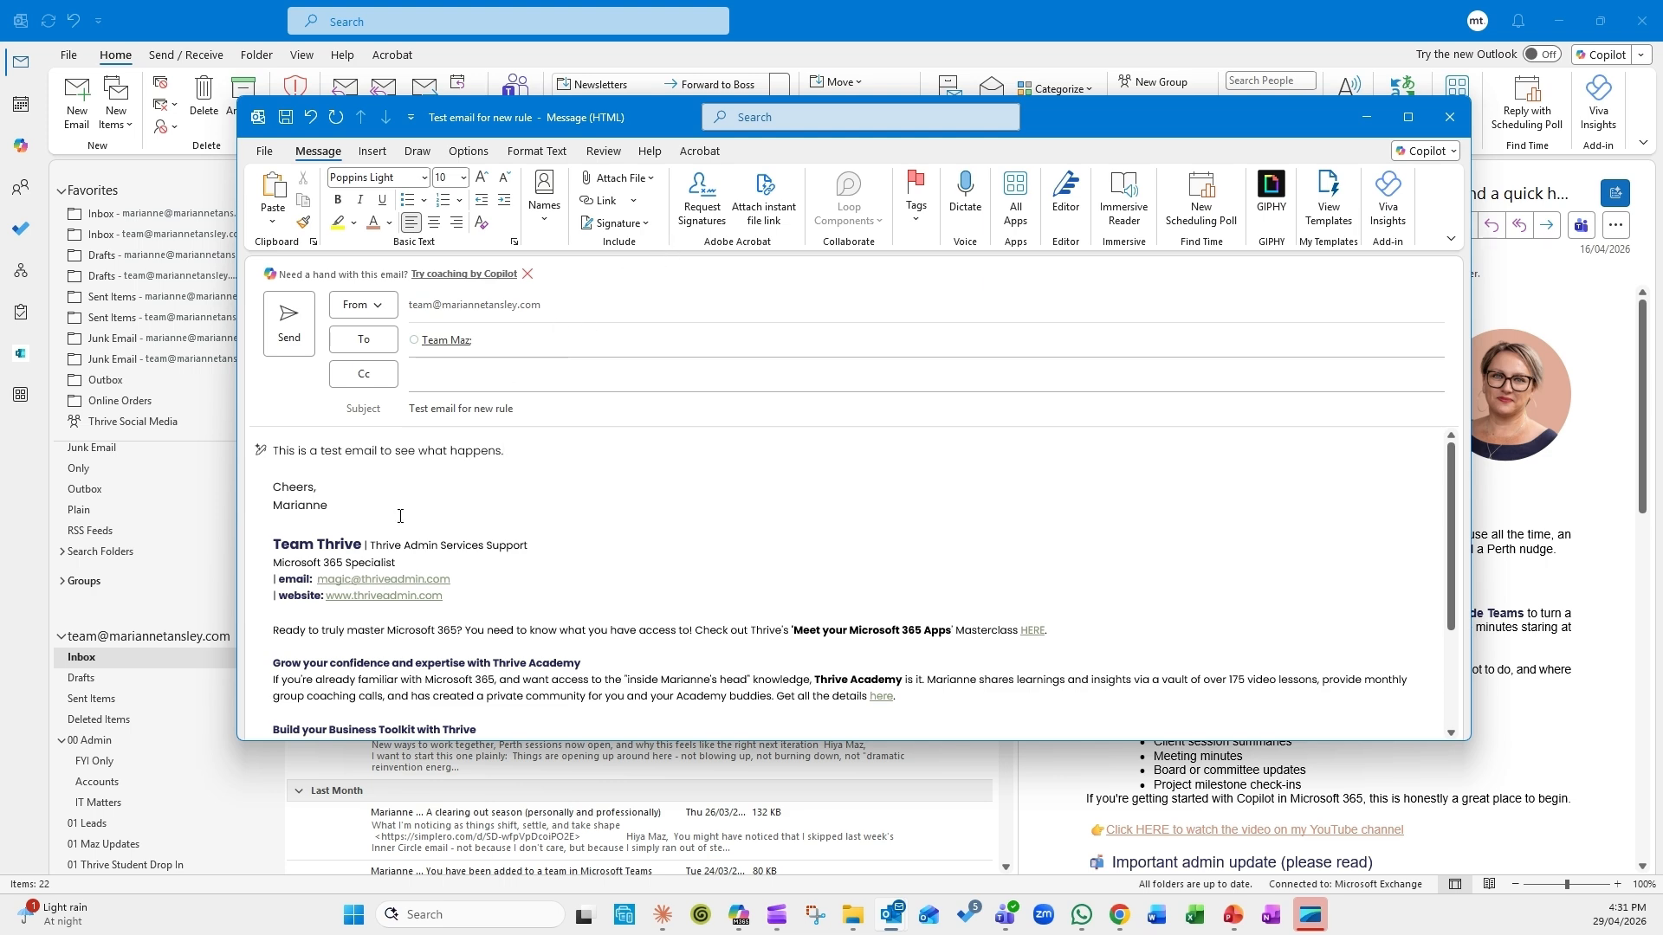
left_click(277, 333)
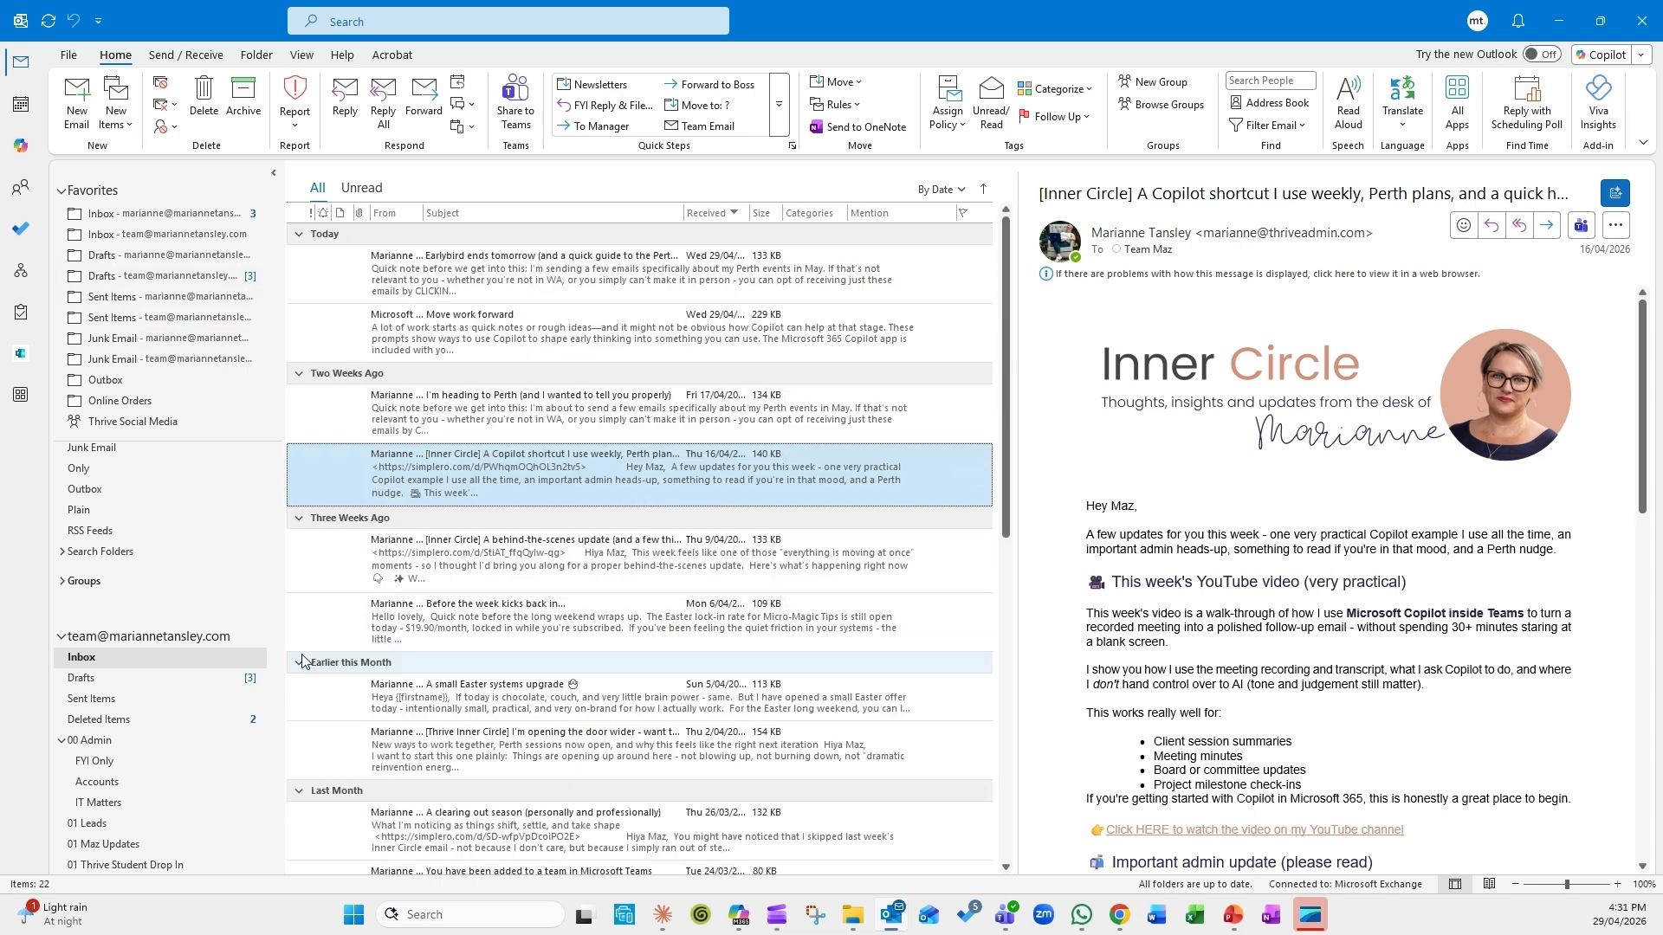
Step: Check the team Inbox and FYI Only folder, opening the 'Test email for new rule' message
left_click(116, 760)
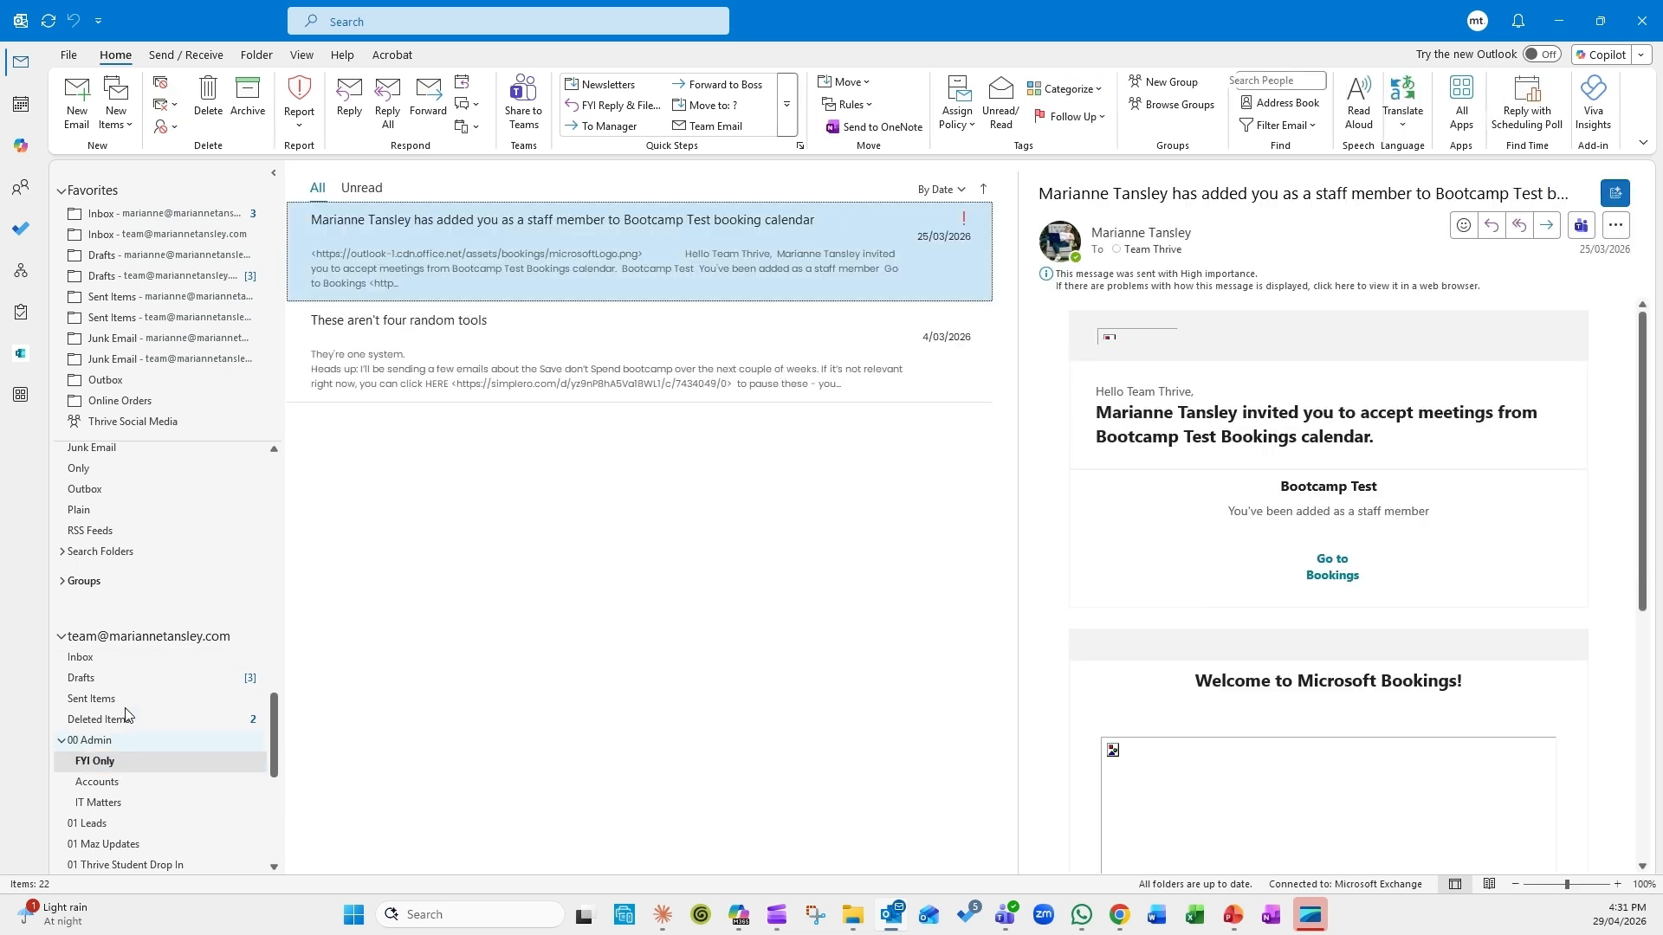
left_click(143, 235)
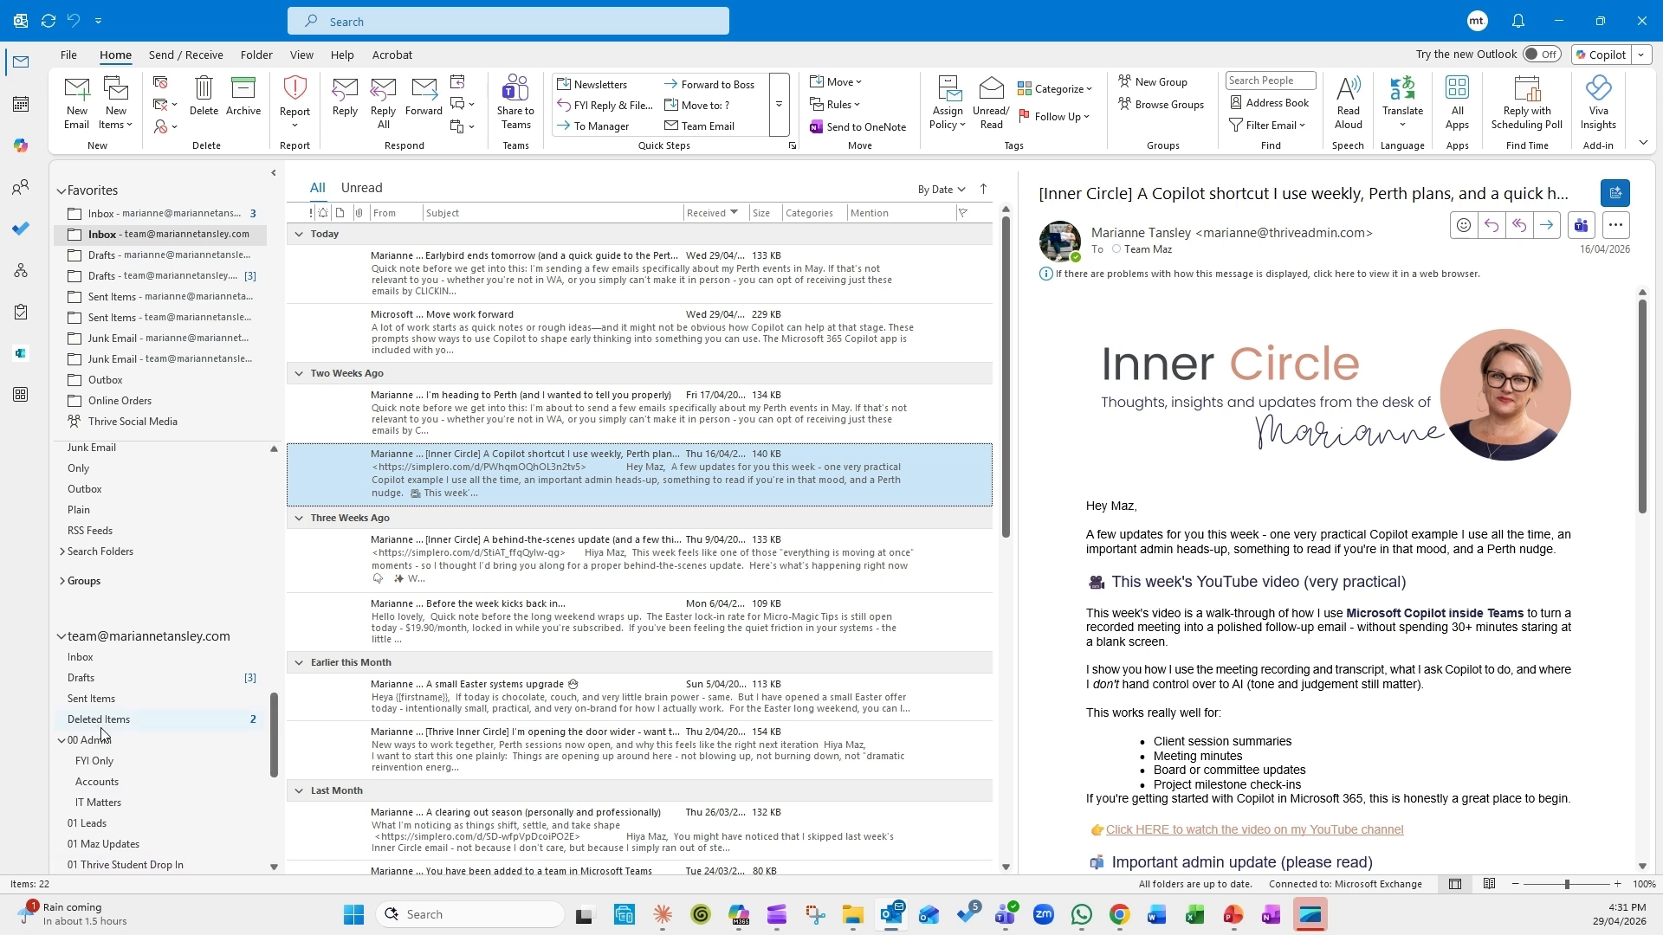
left_click(95, 762)
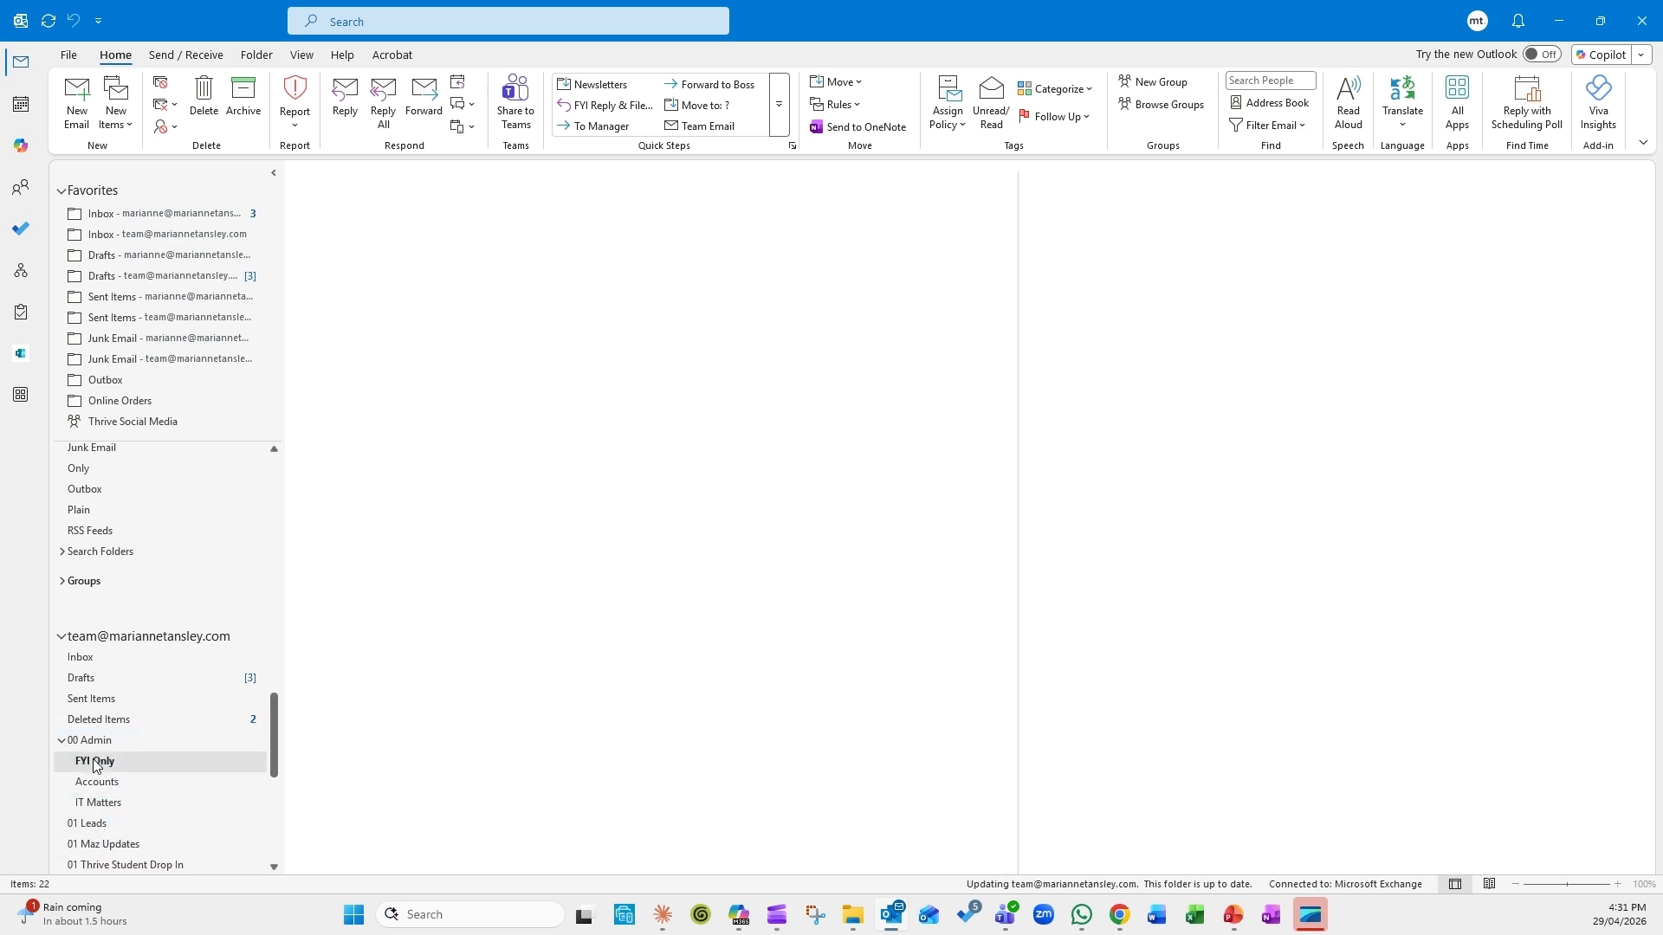
left_click(411, 237)
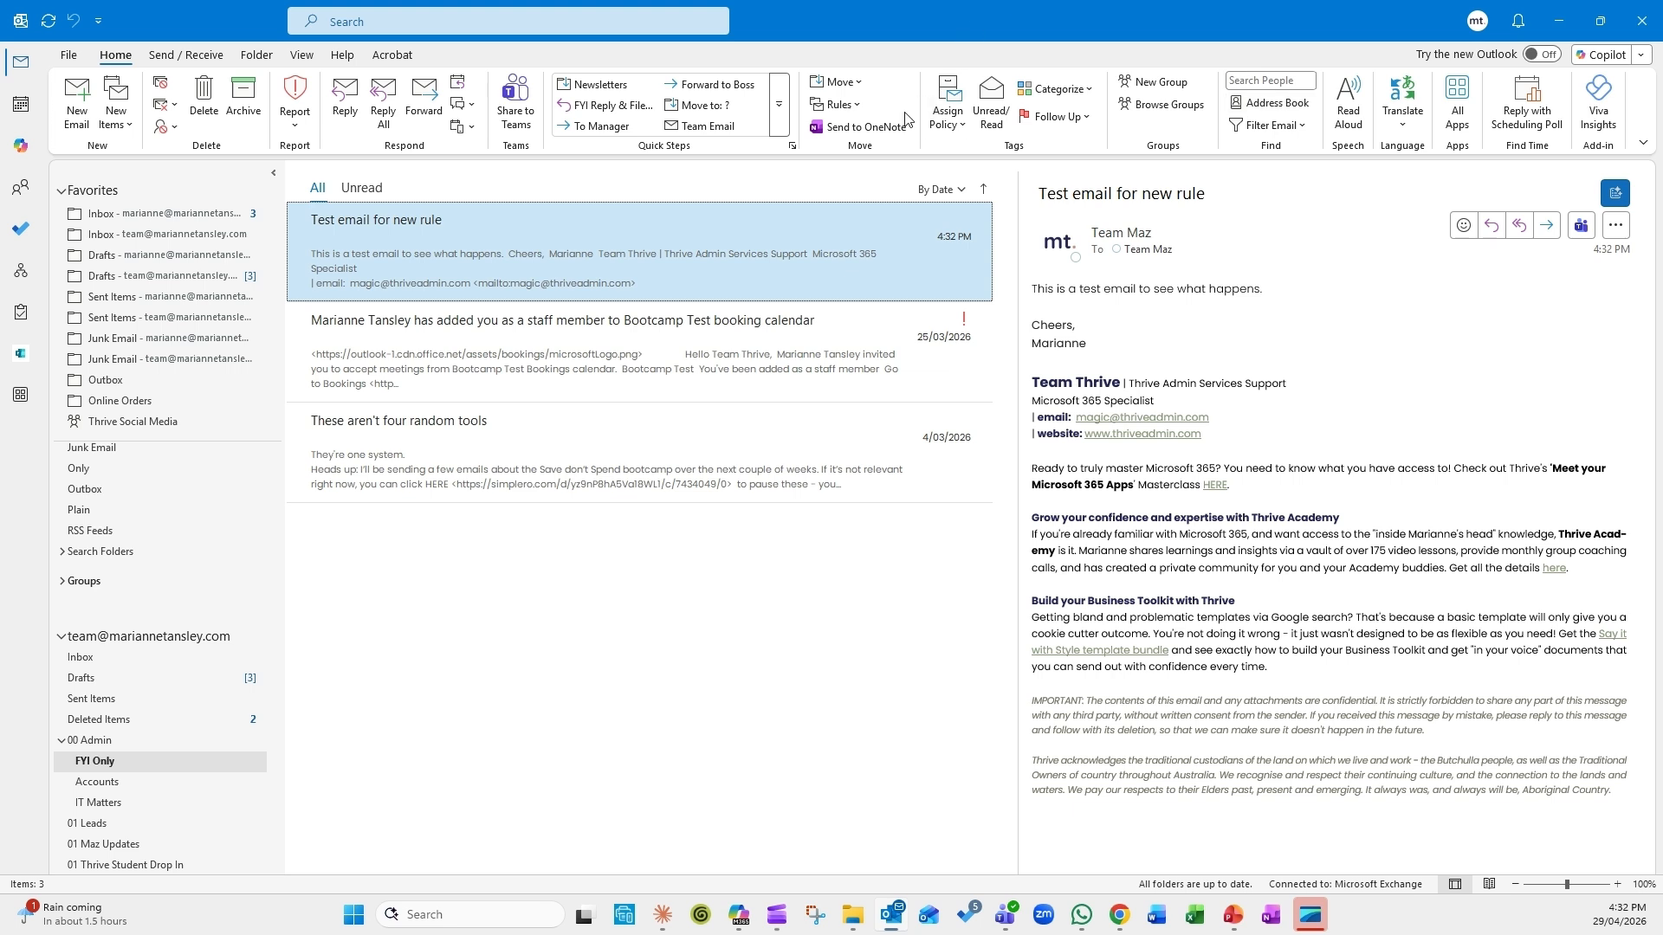
left_click(856, 105)
Step: Choose Manage Rules & Alerts to list the 'FYI Emails from Team Maz' rule
left_click(866, 178)
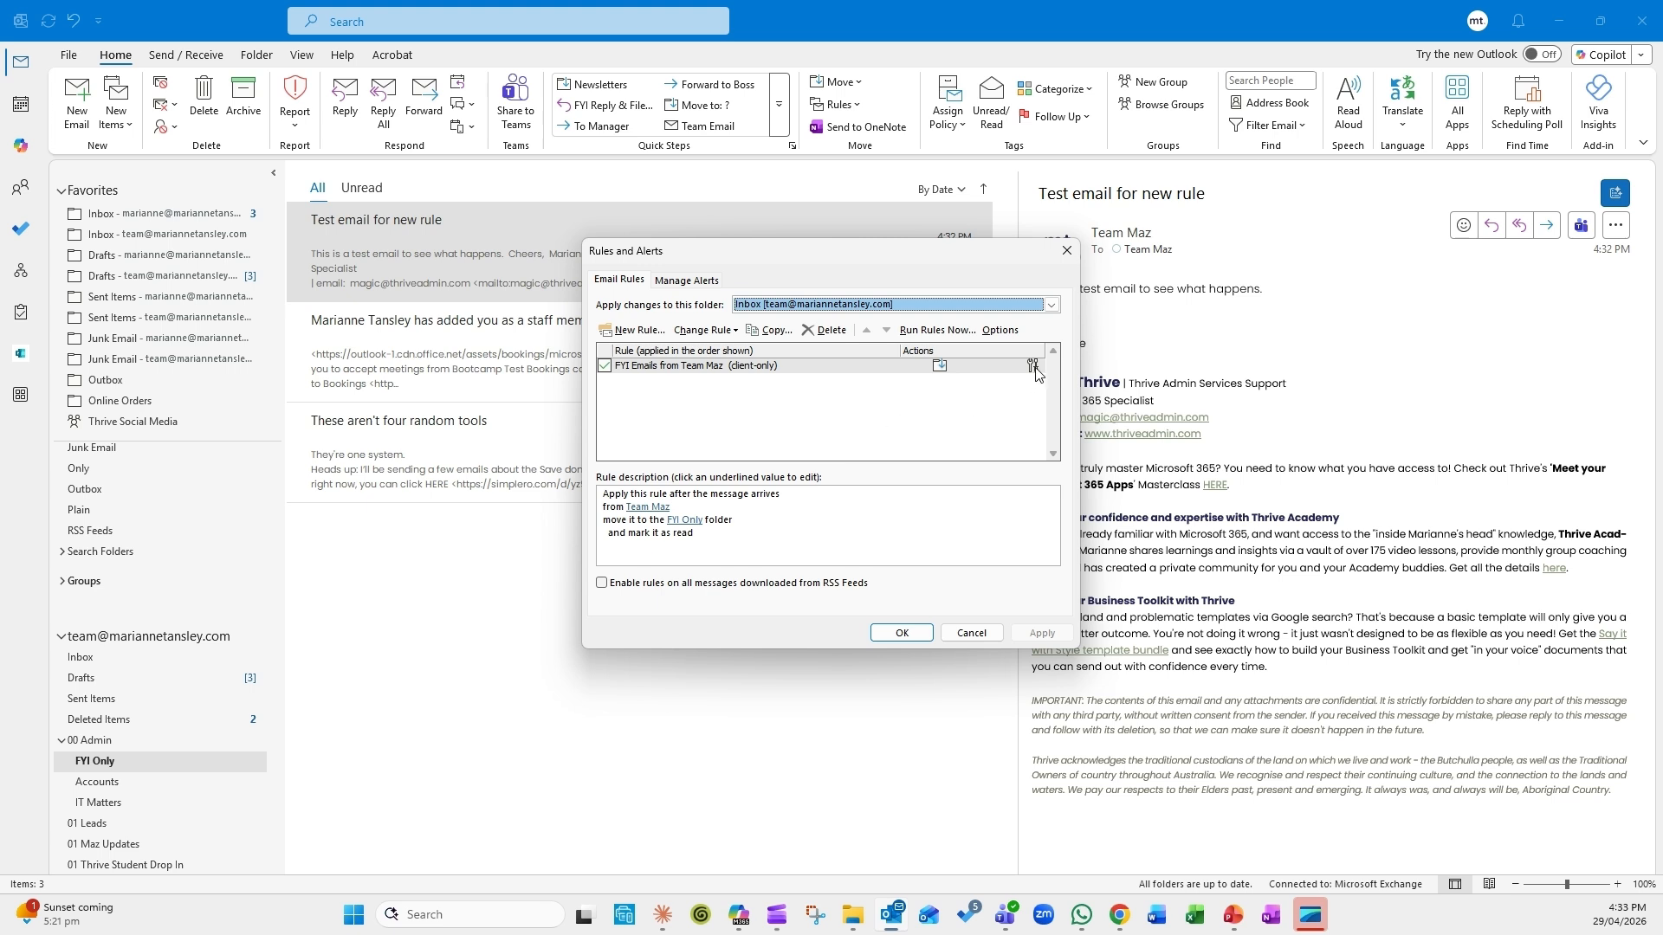
Step: Reopen 'FYI Emails from Team Maz' in the Rules Wizard and finish it again unchanged
left_click(1001, 330)
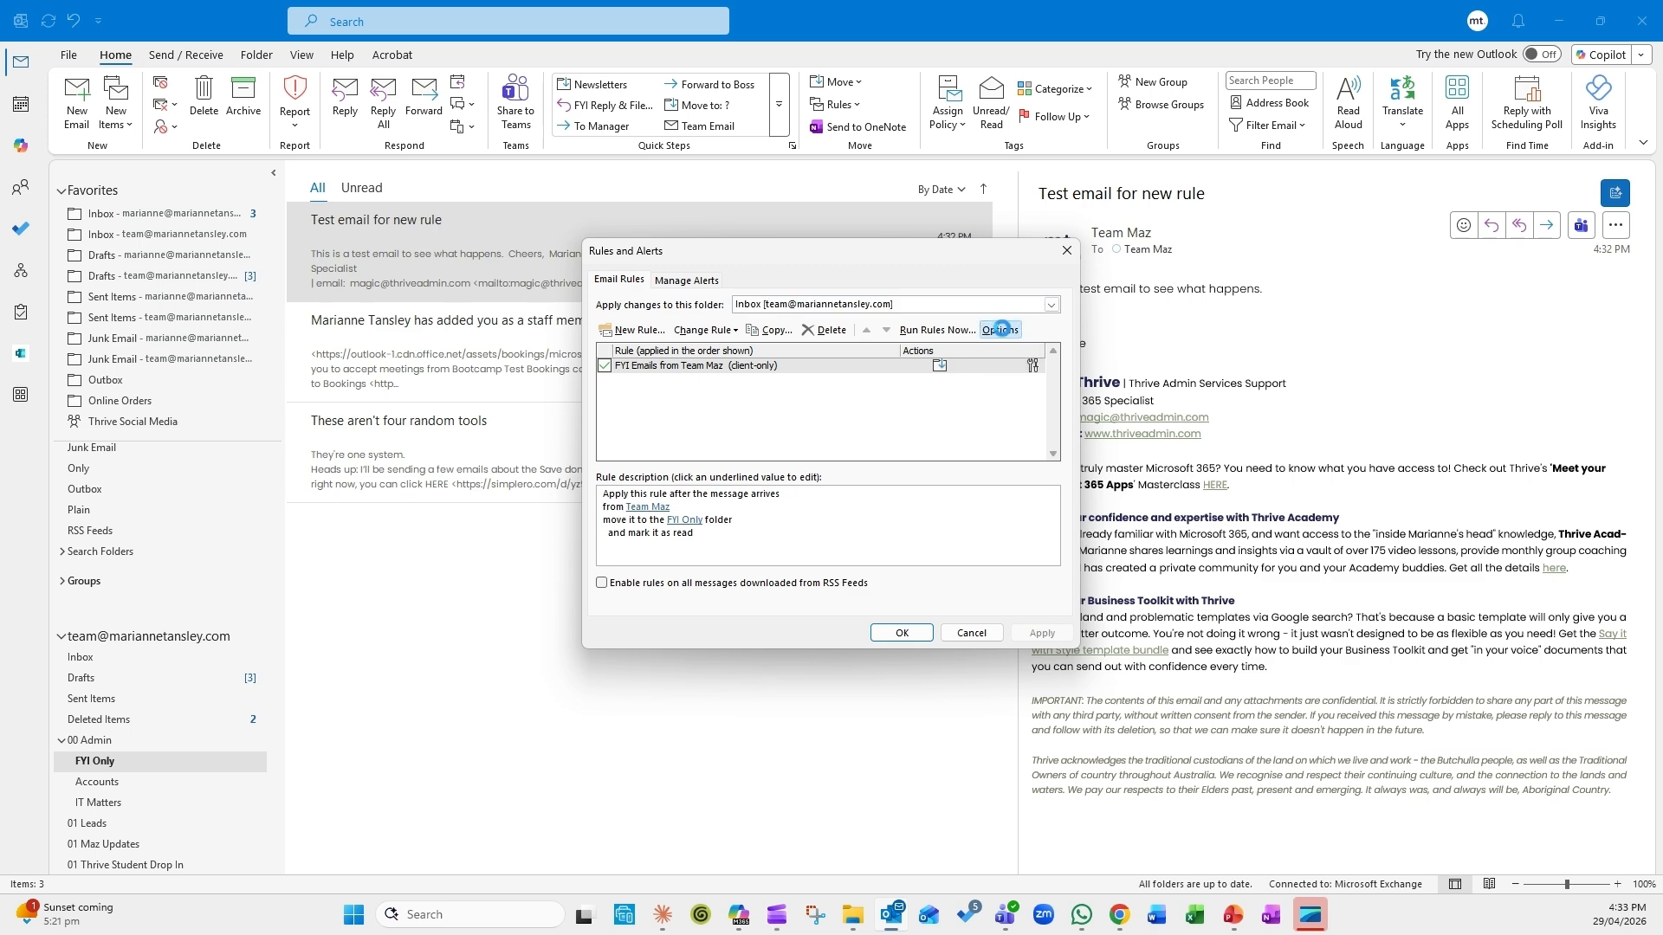
left_click(961, 541)
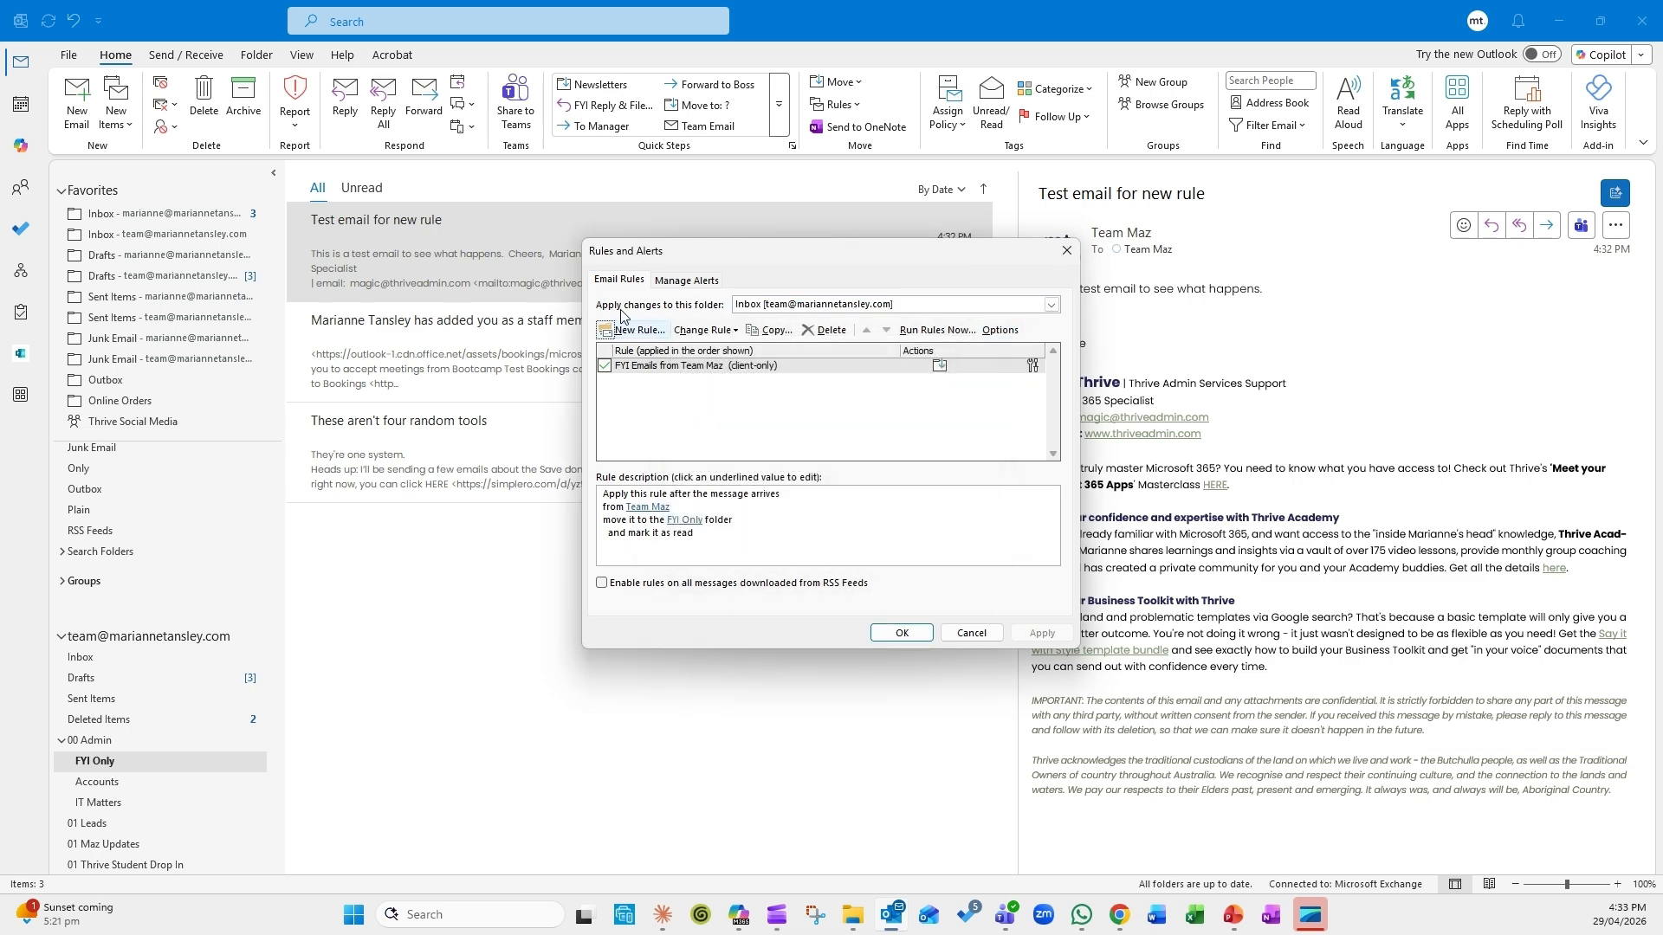
left_click(705, 367)
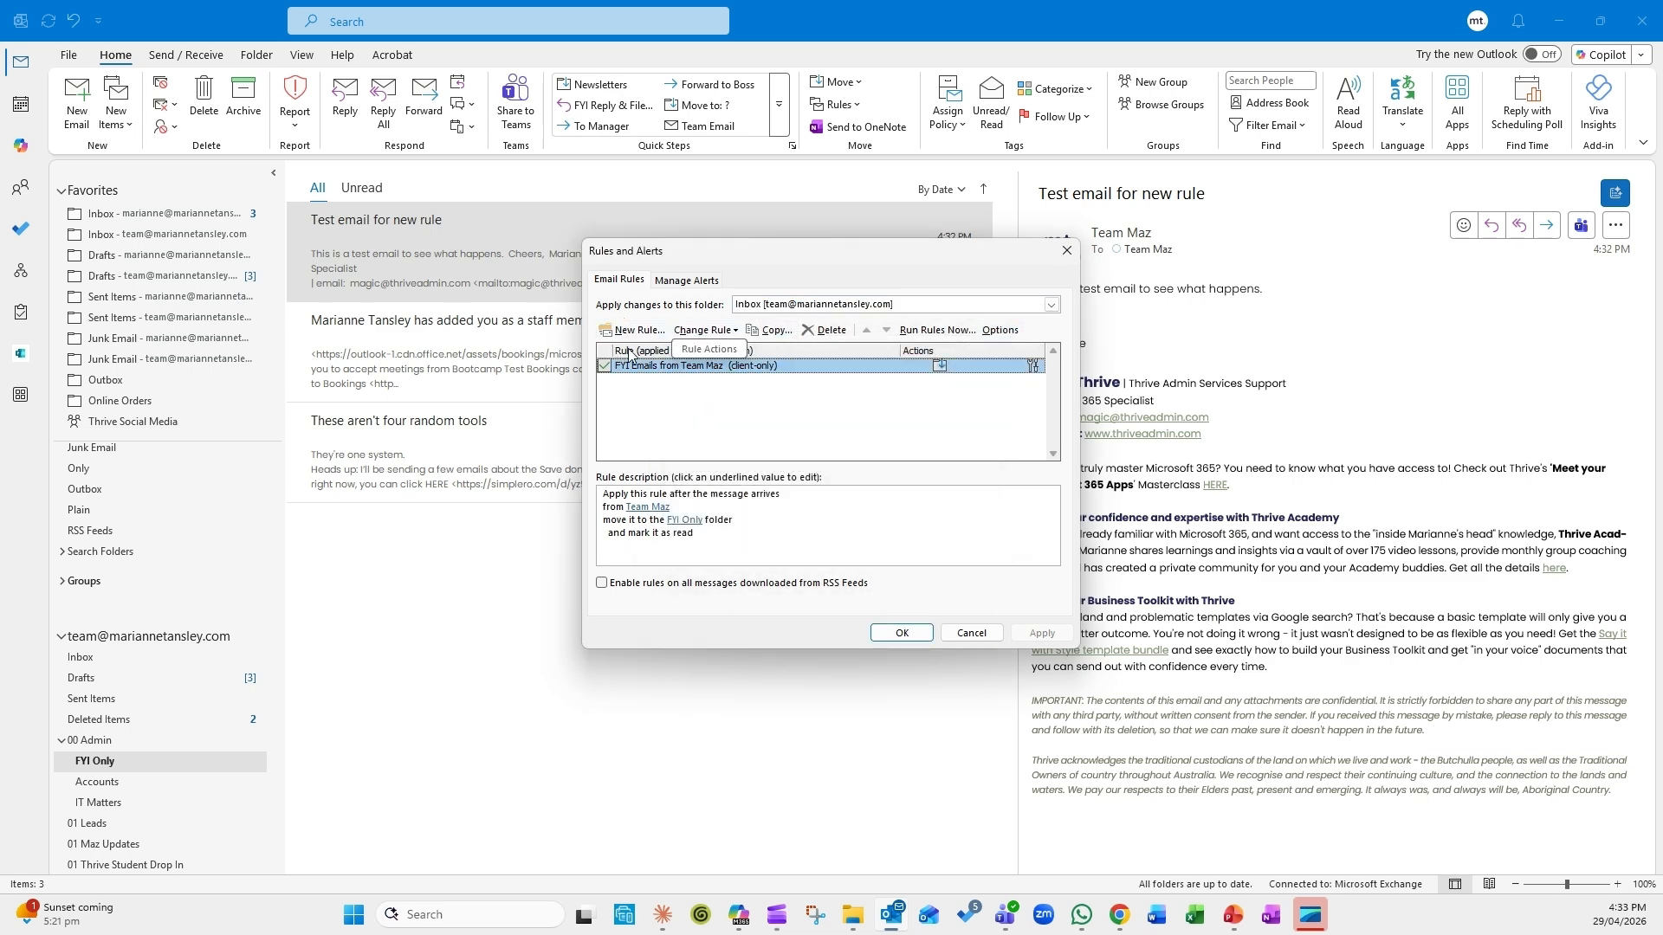
double_click(690, 367)
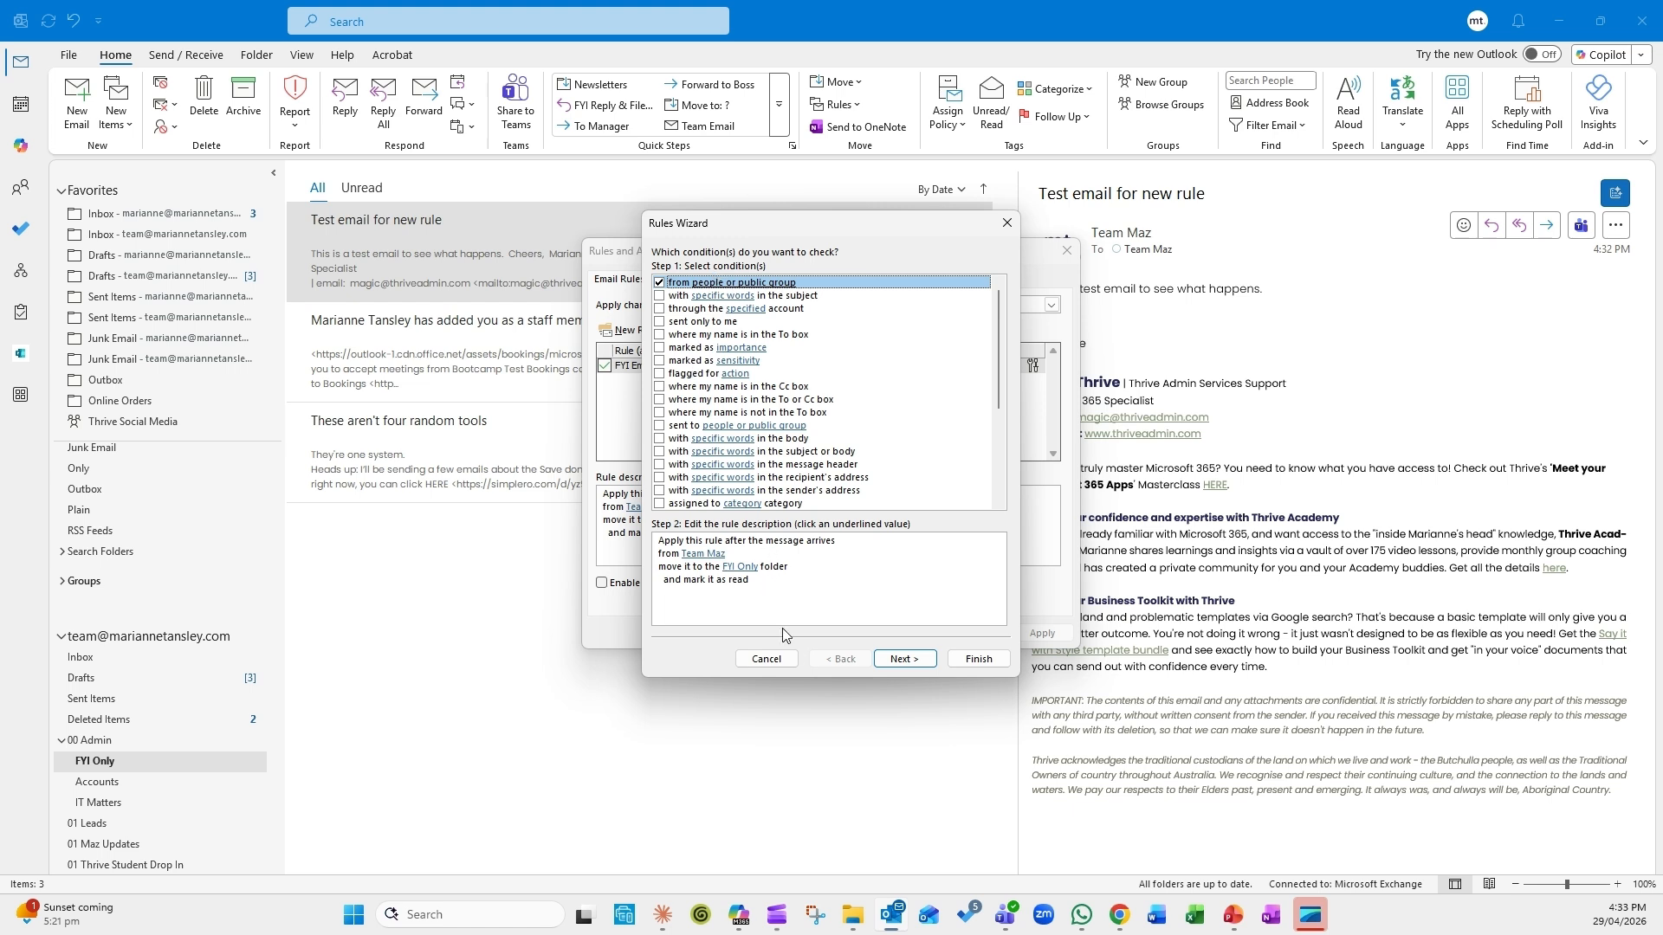
left_click(903, 661)
left_click(907, 663)
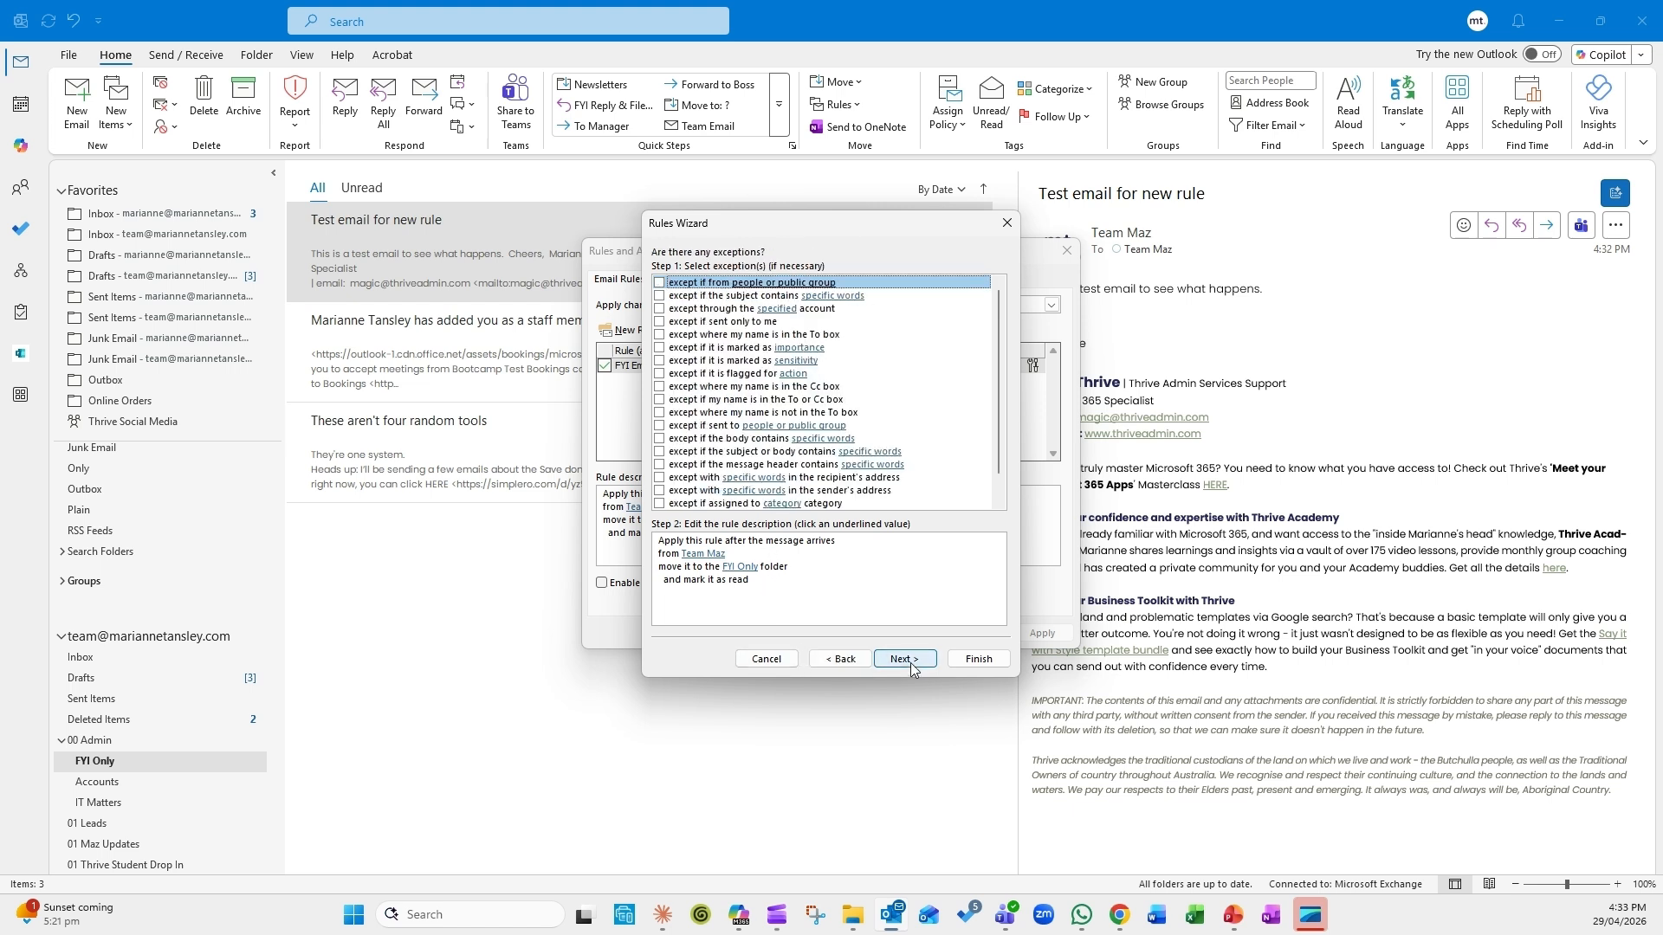
left_click(911, 664)
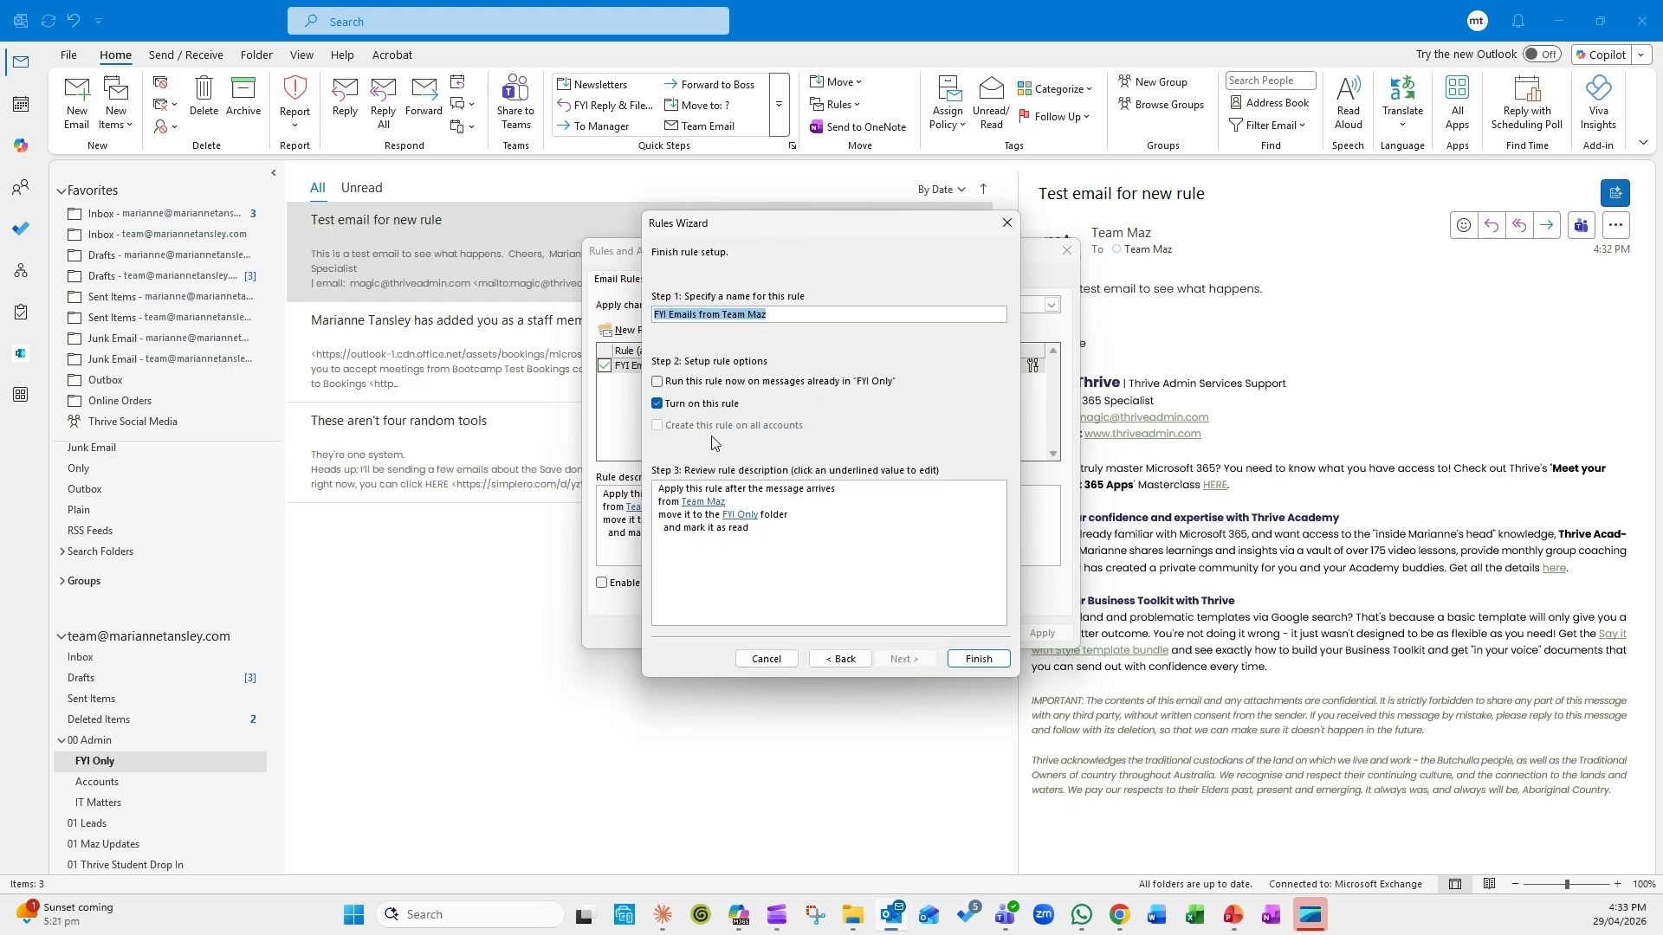
left_click(961, 662)
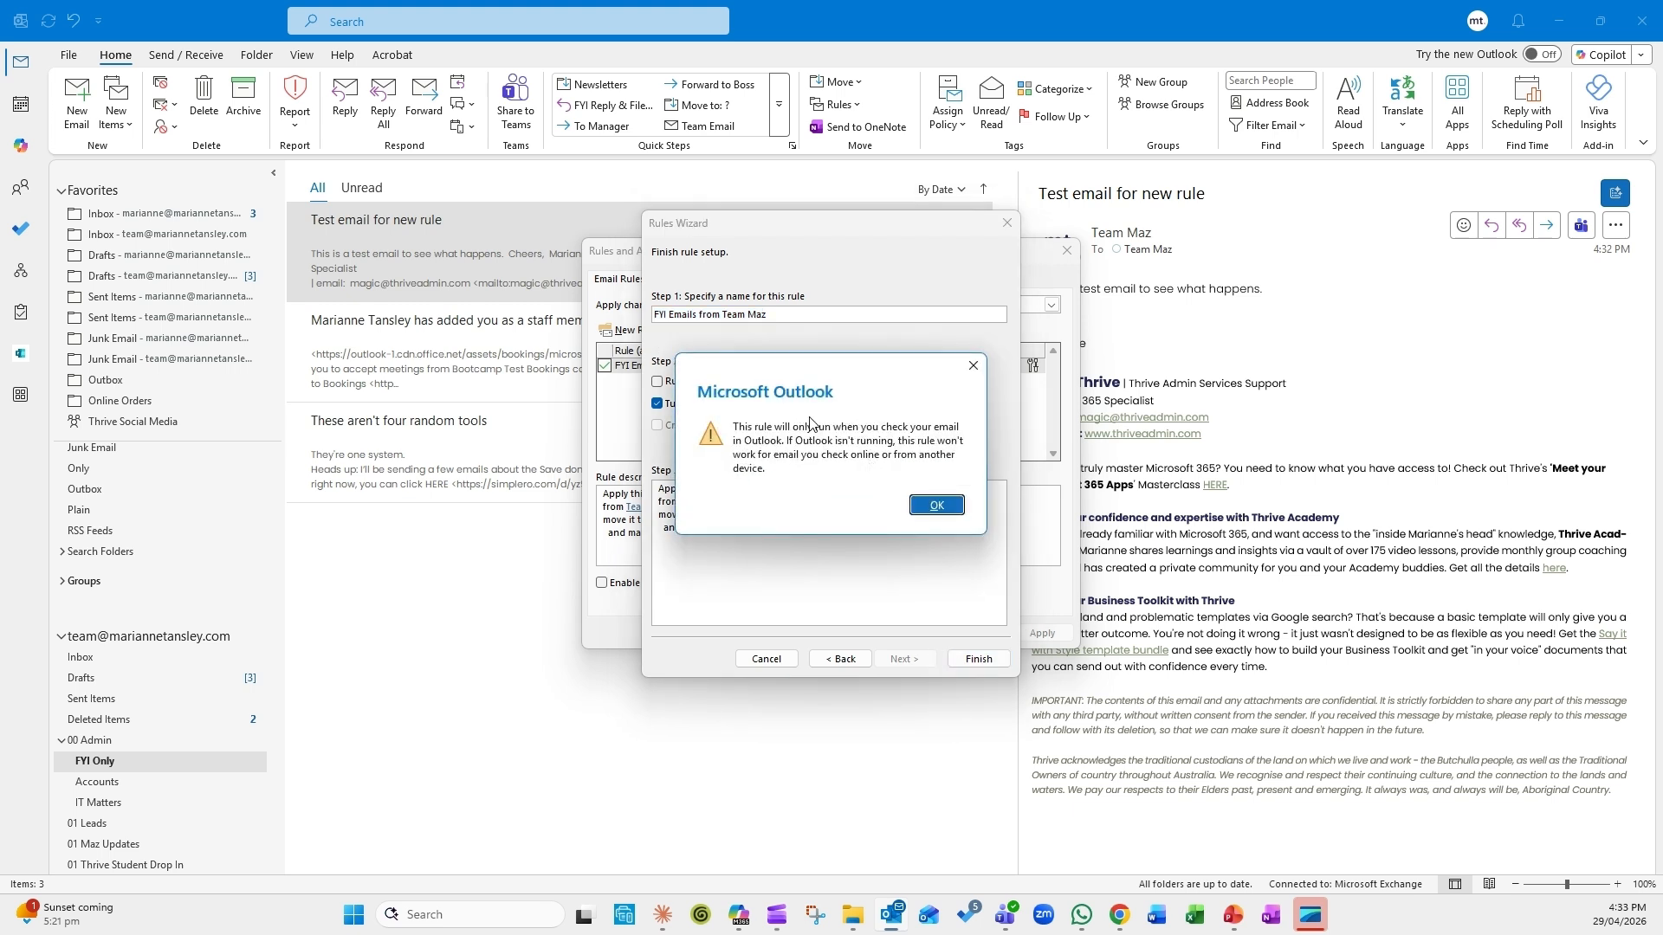
left_click(929, 509)
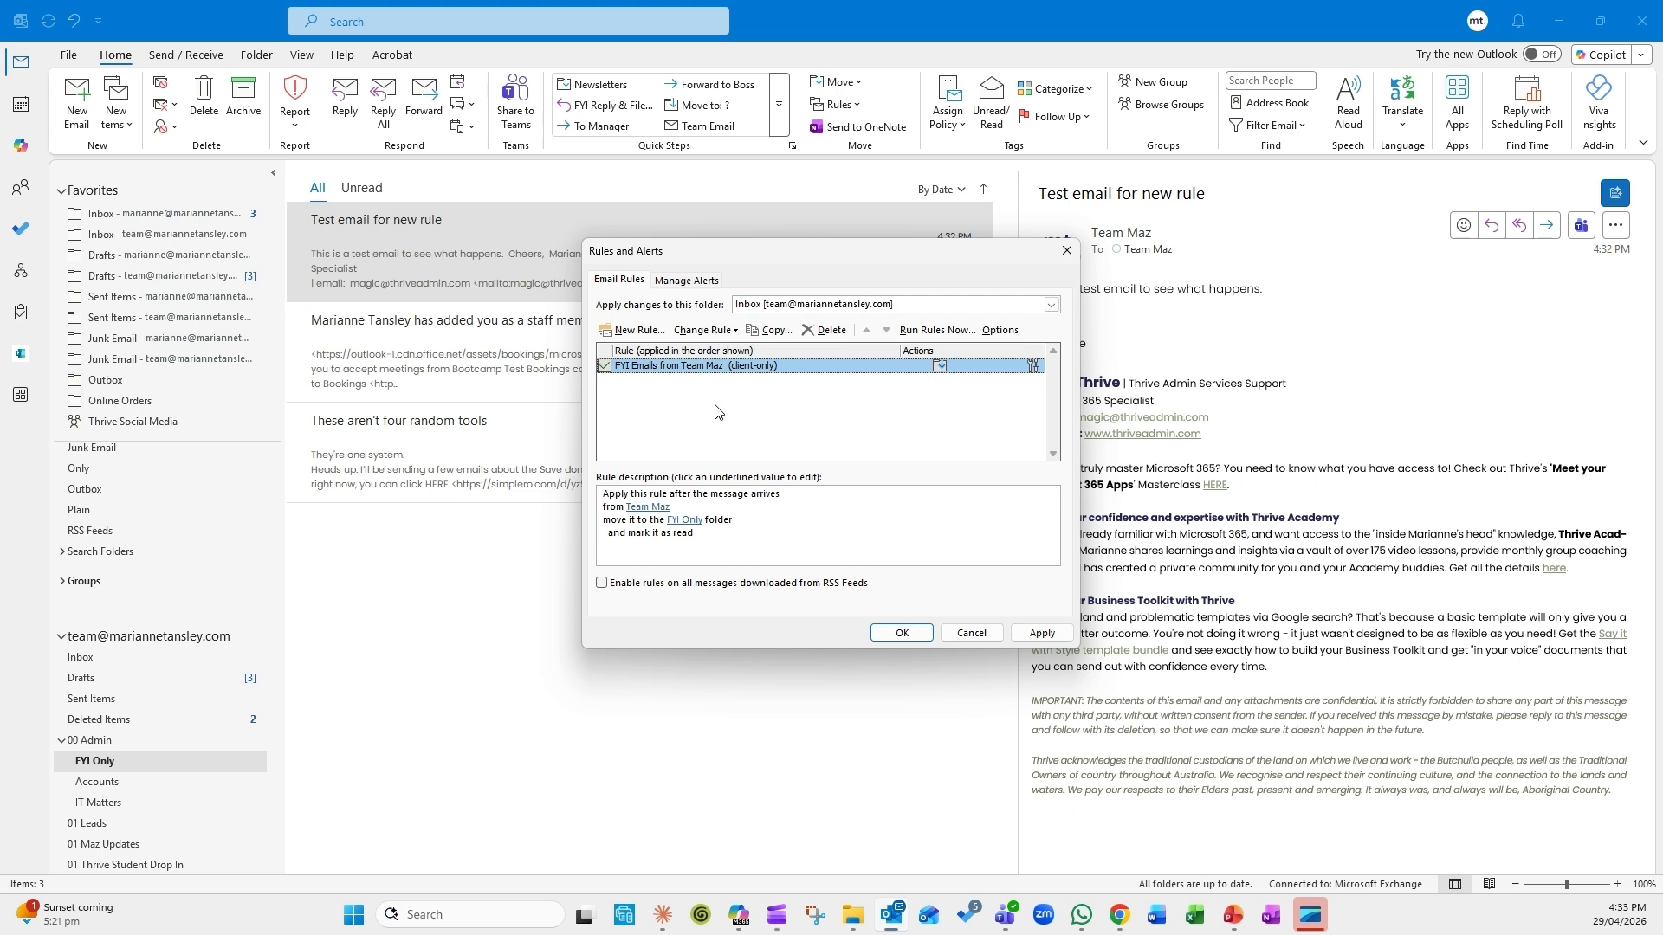
left_click(752, 304)
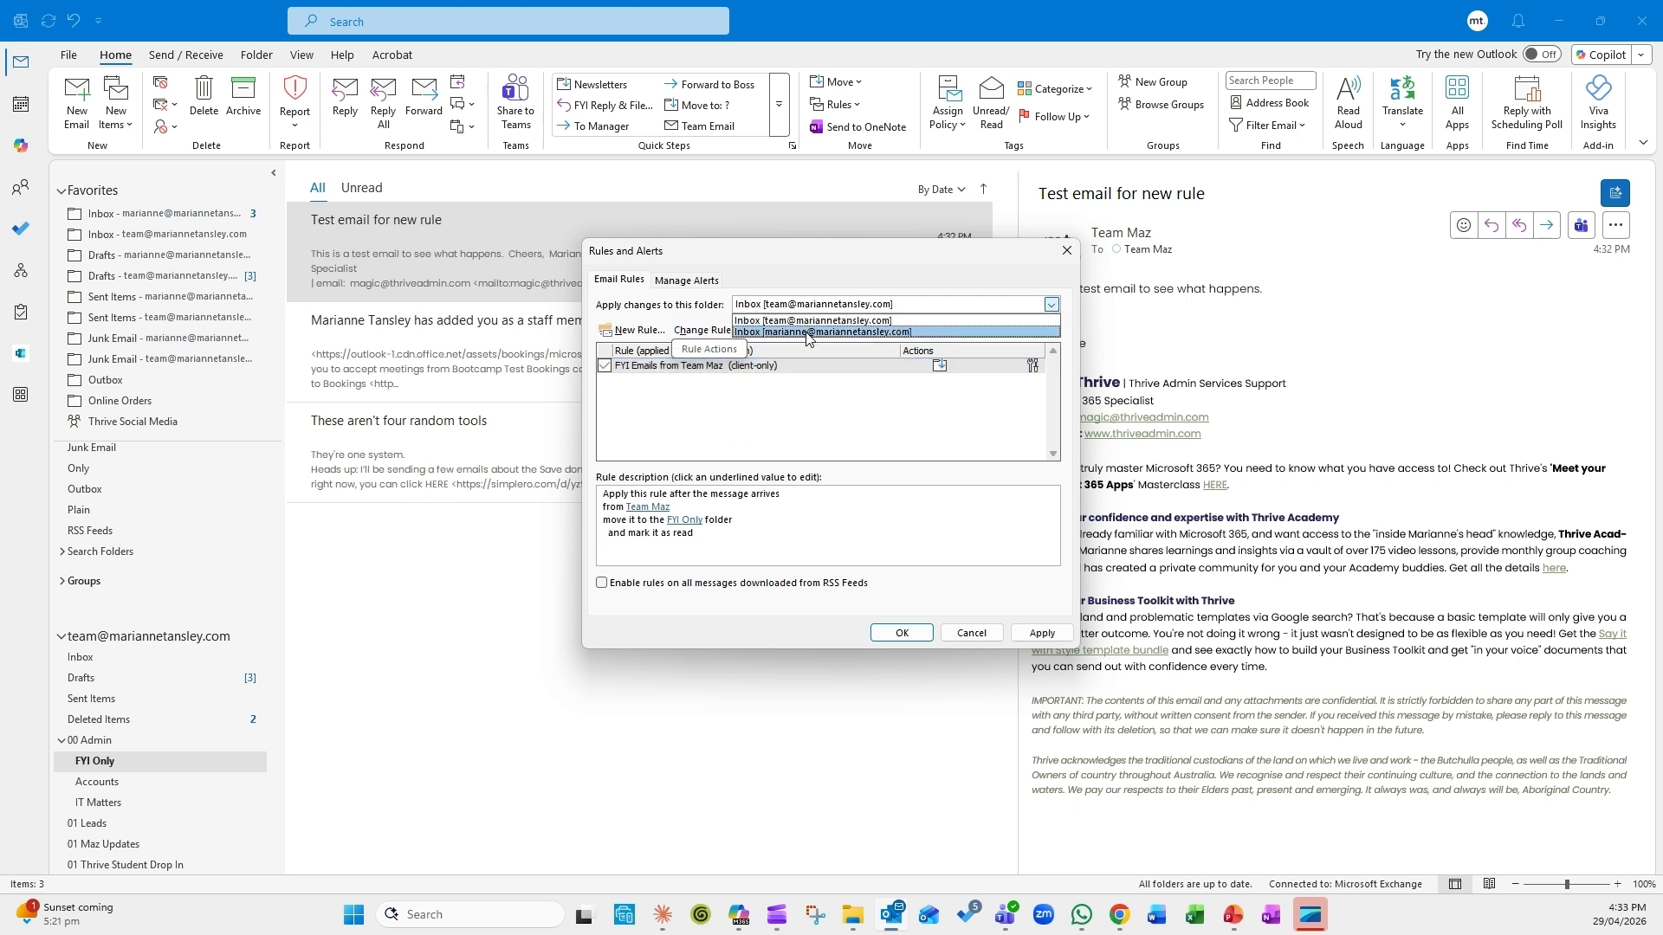
left_click(788, 321)
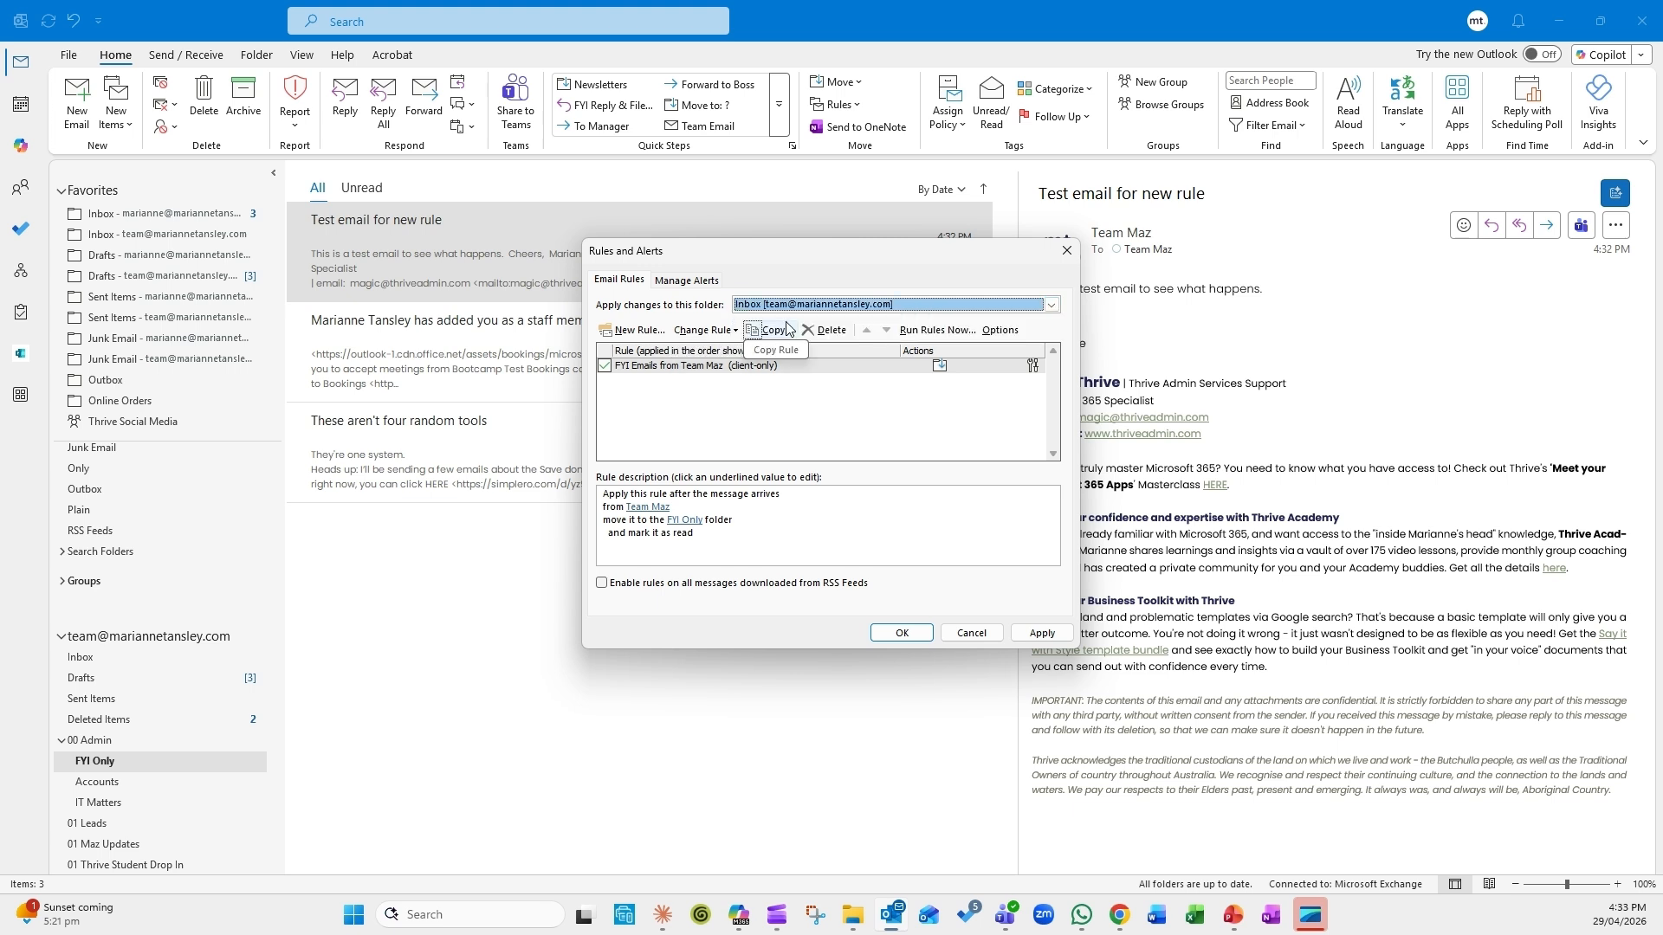
left_click(774, 306)
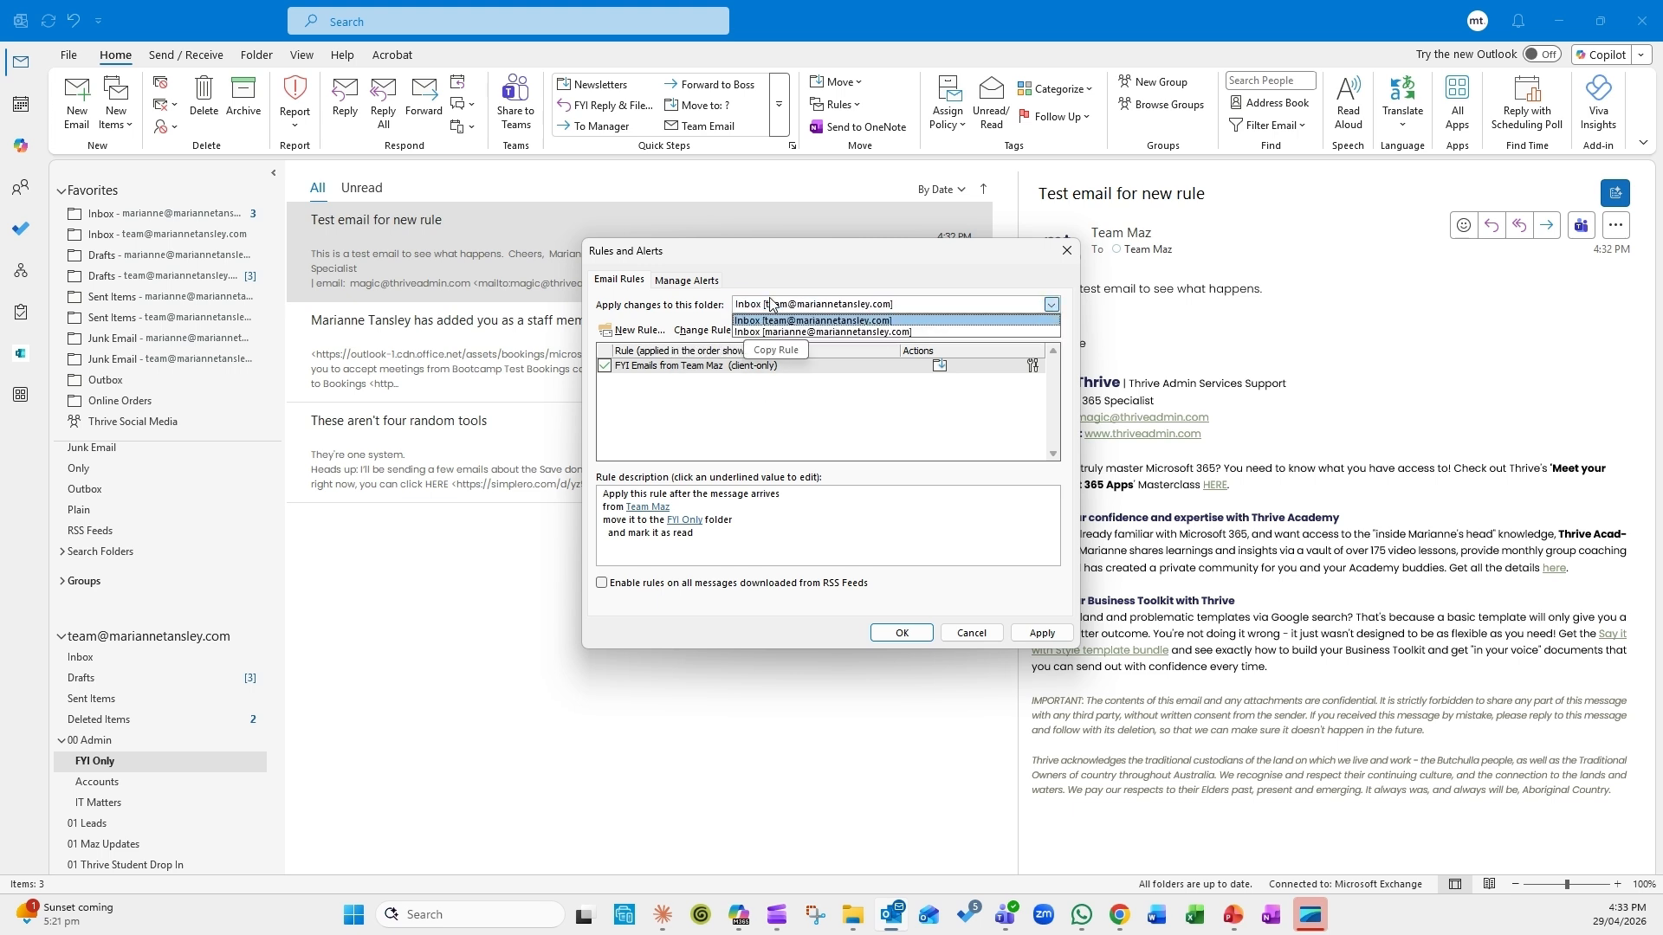
left_click(777, 332)
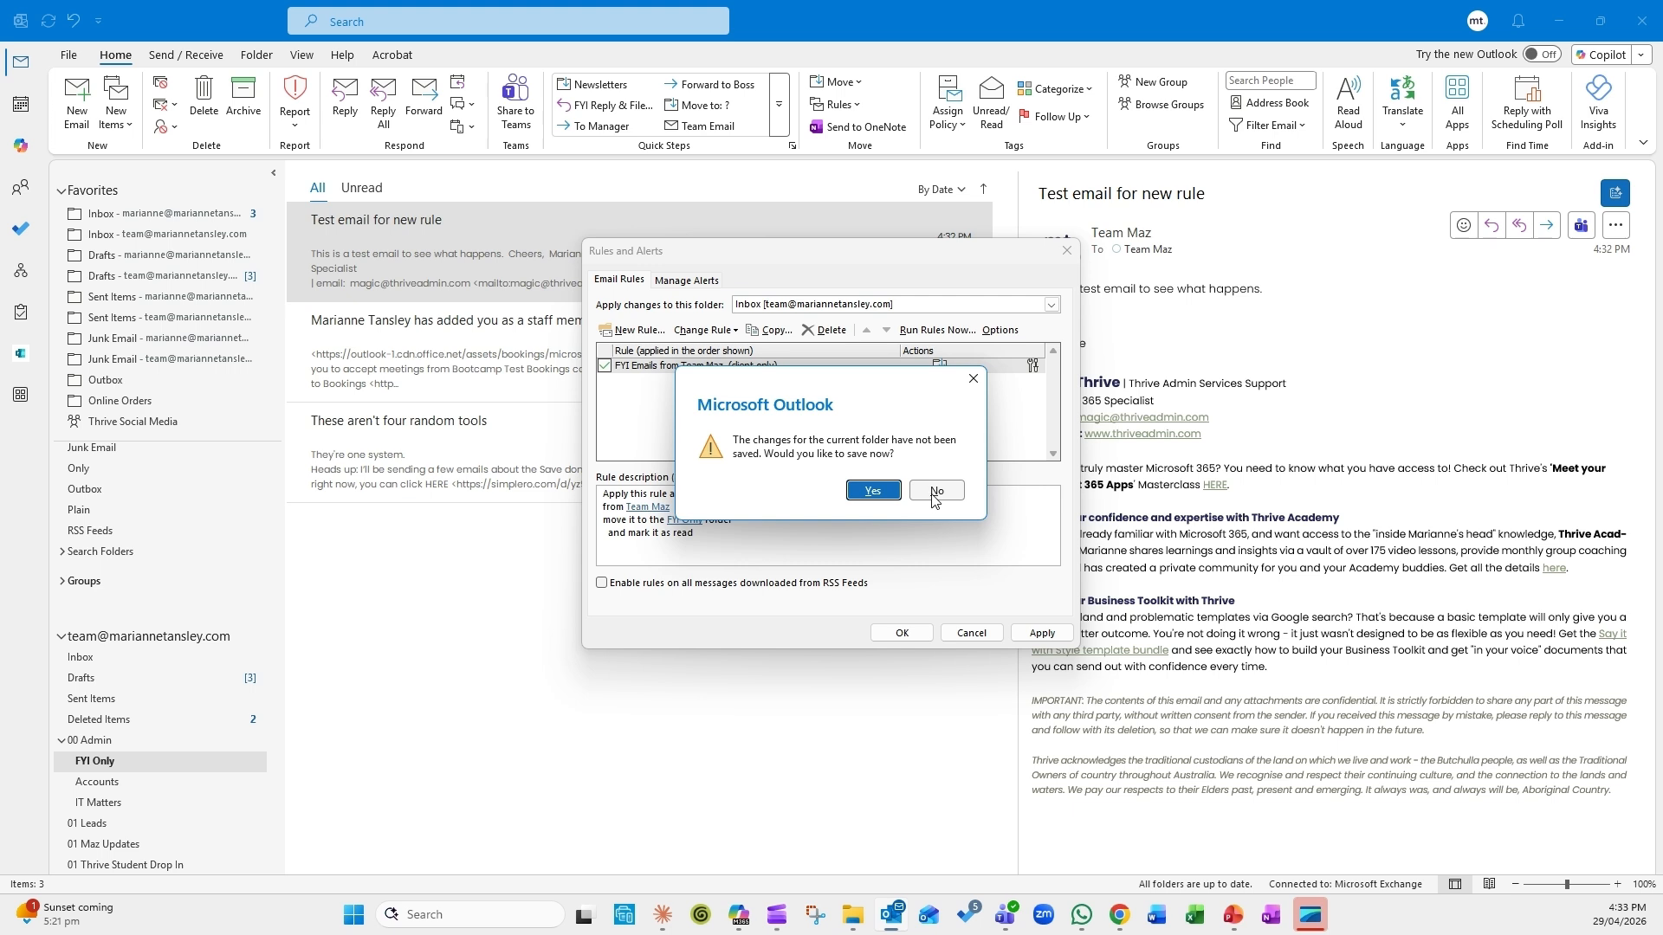
left_click(871, 491)
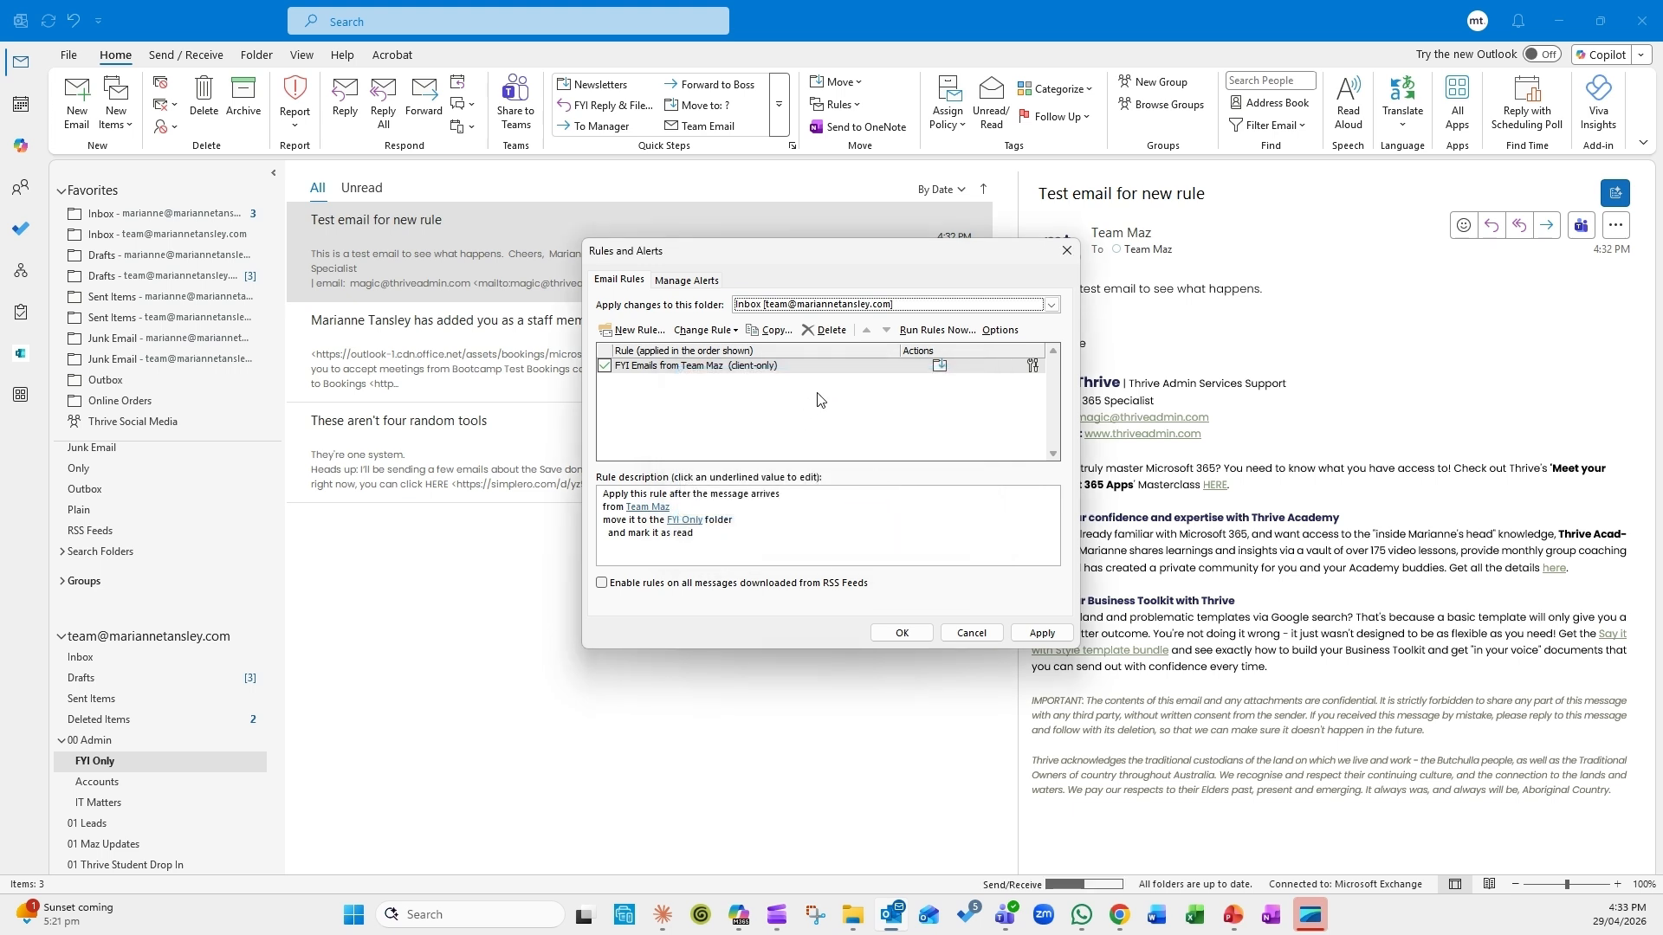
left_click(784, 305)
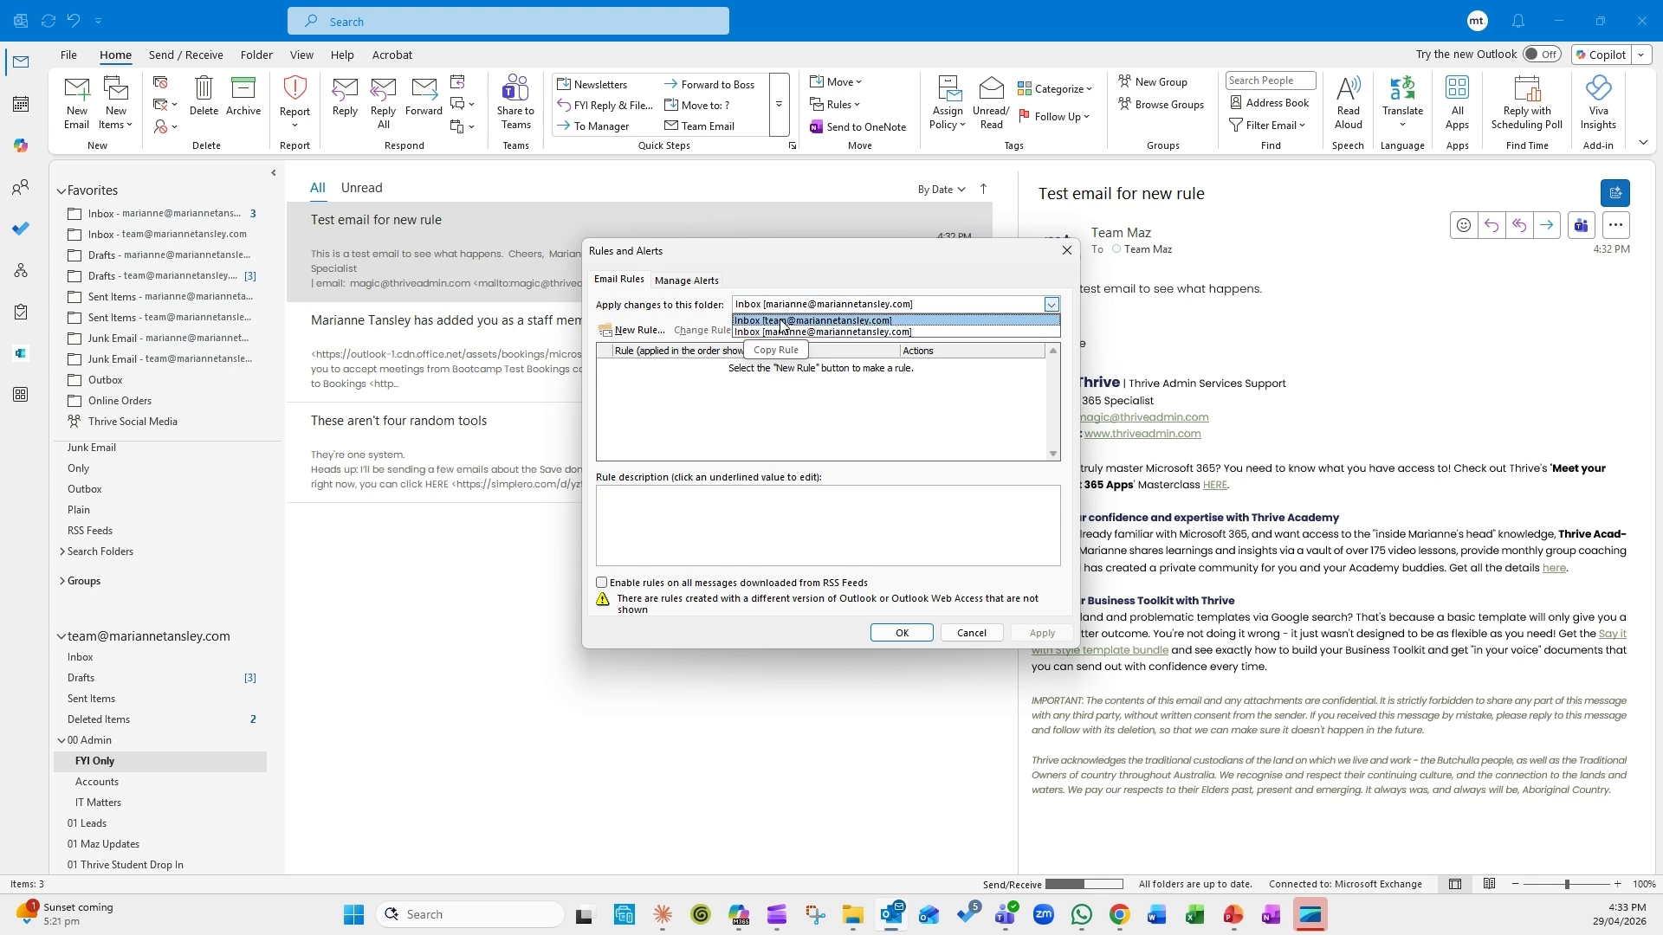
left_click(782, 323)
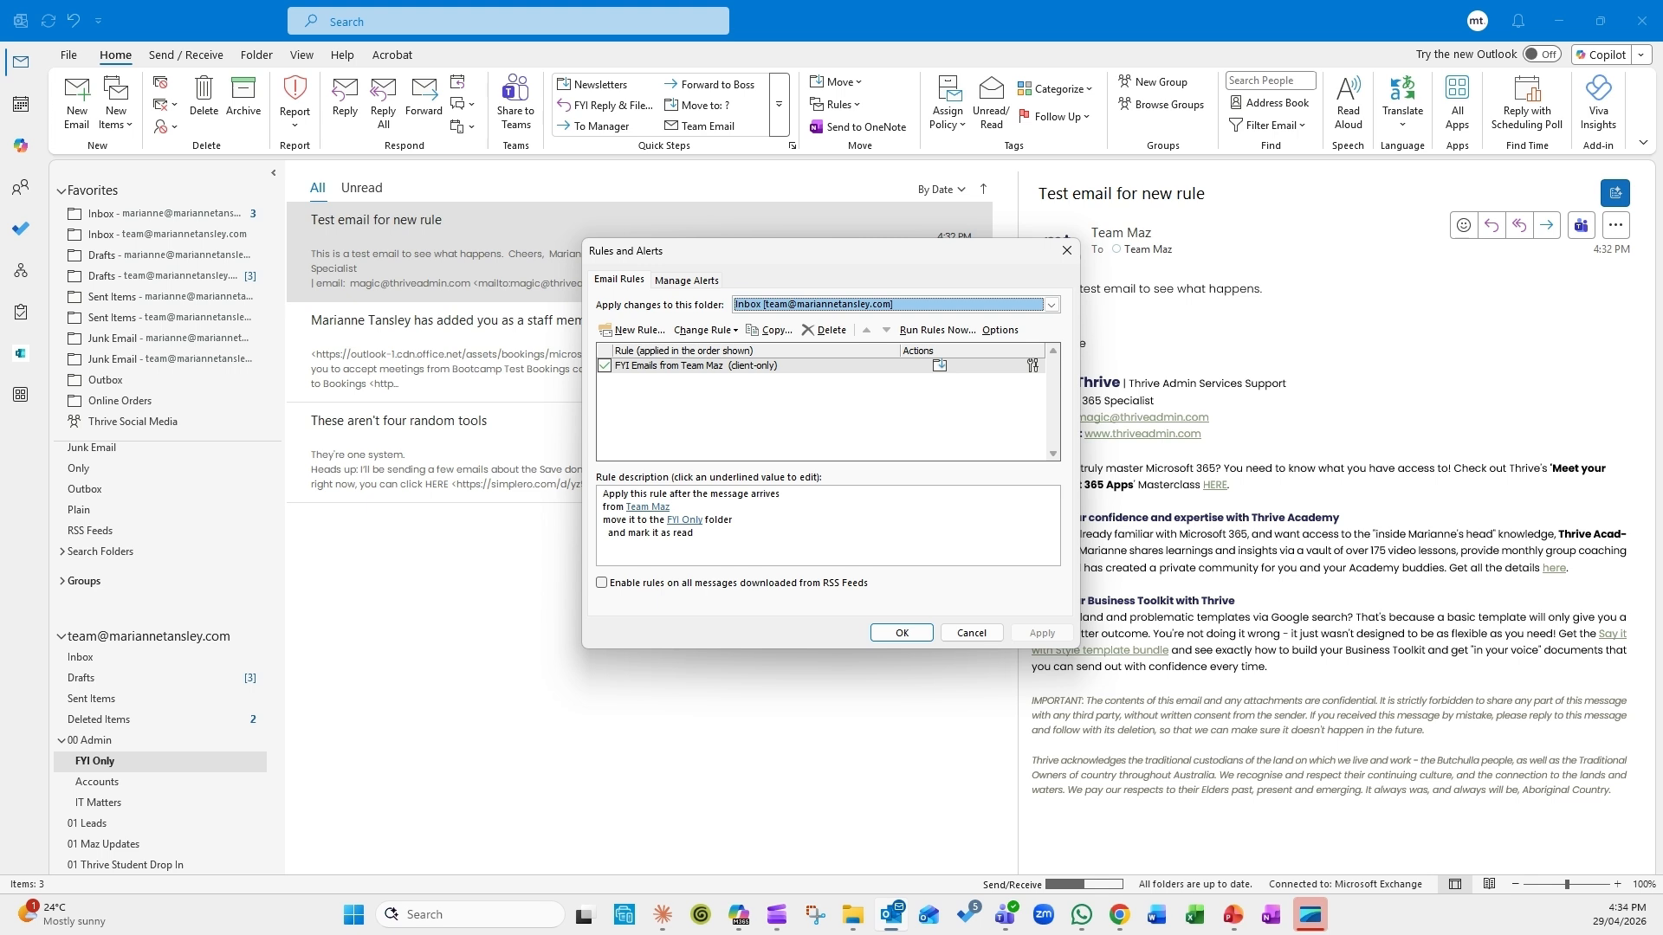
Step: Cancel the Rules and Alerts window, leaving the 'FYI Emails from Team Maz' rule as is
left_click(976, 633)
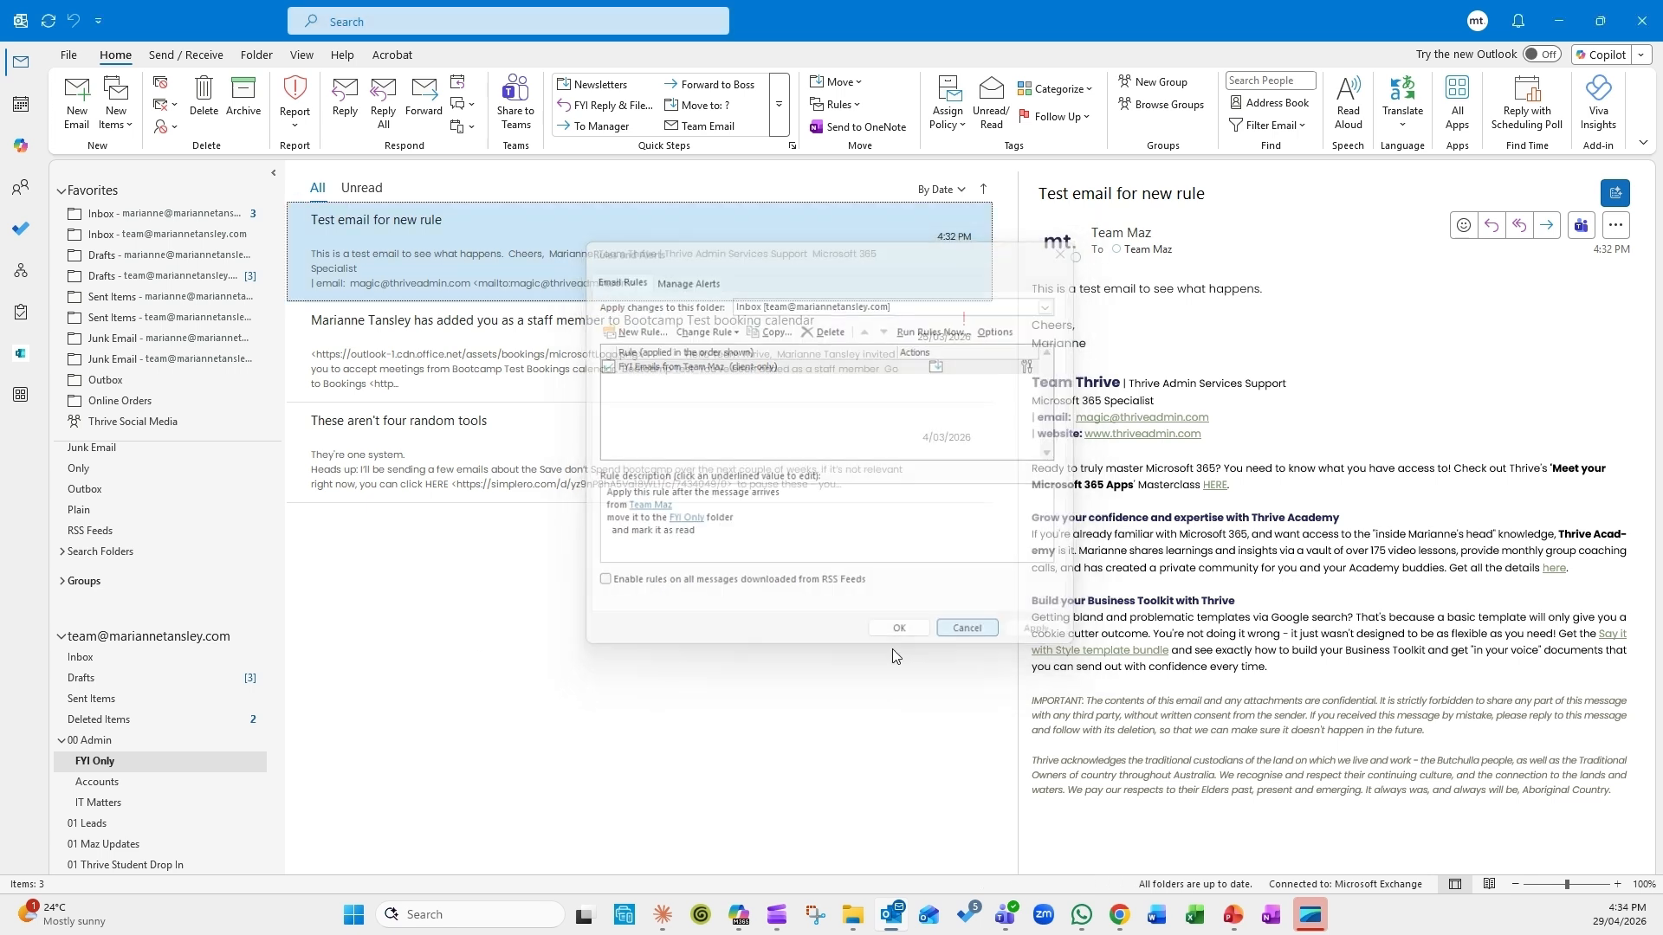